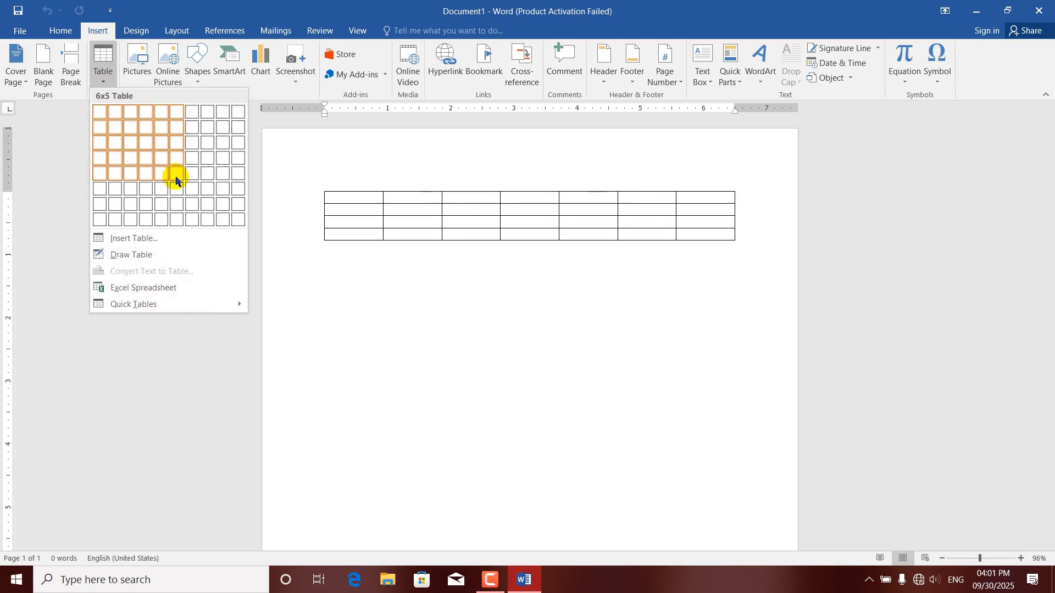
# Step: Insert a table of four columns and eight rows, and show its table design options
pyautogui.click(145, 218)
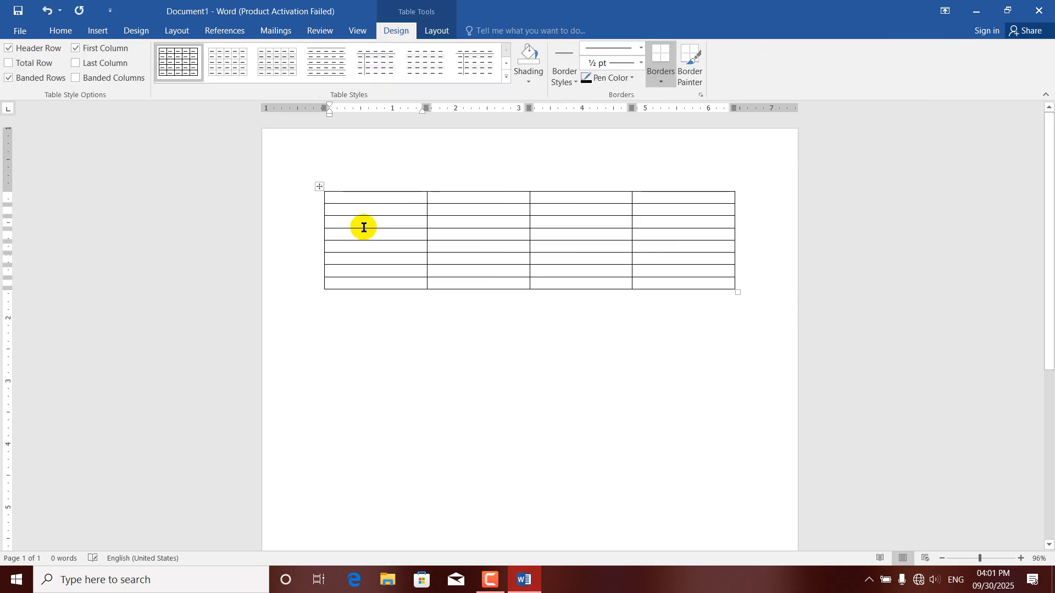
pyautogui.click(399, 210)
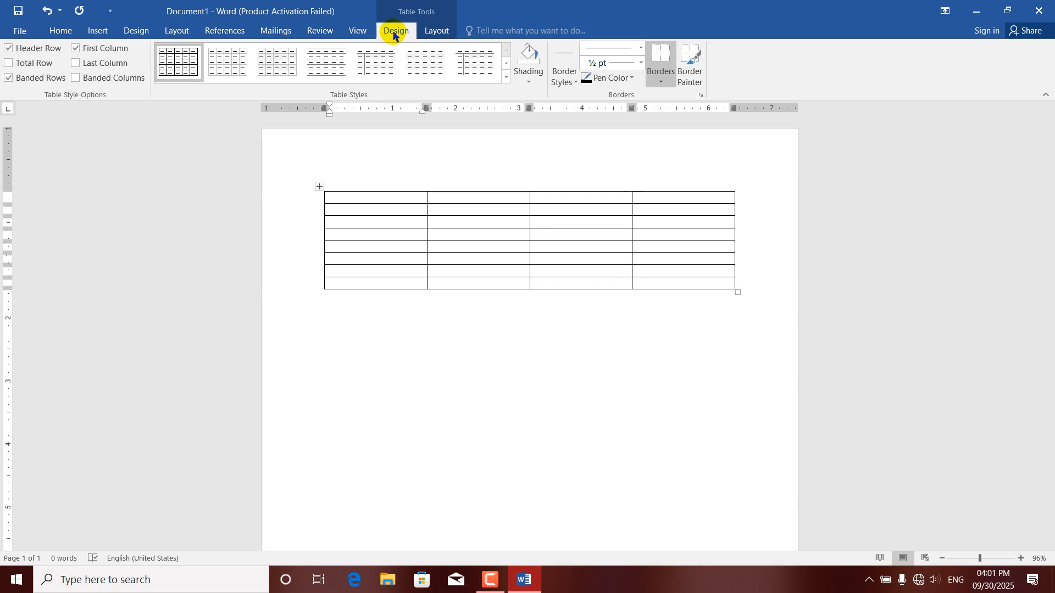
pyautogui.click(421, 375)
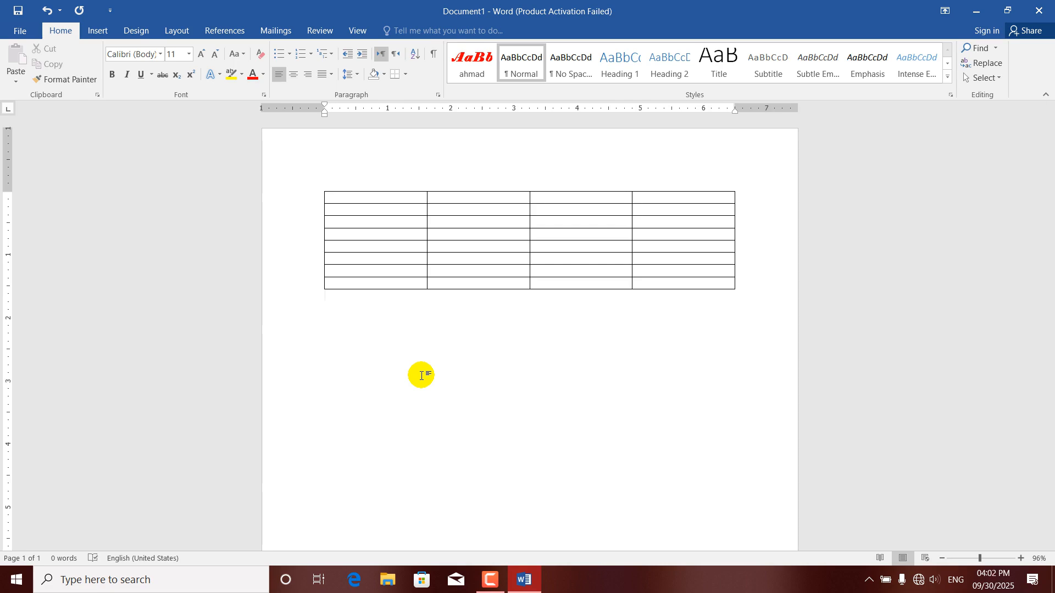
pyautogui.click(421, 250)
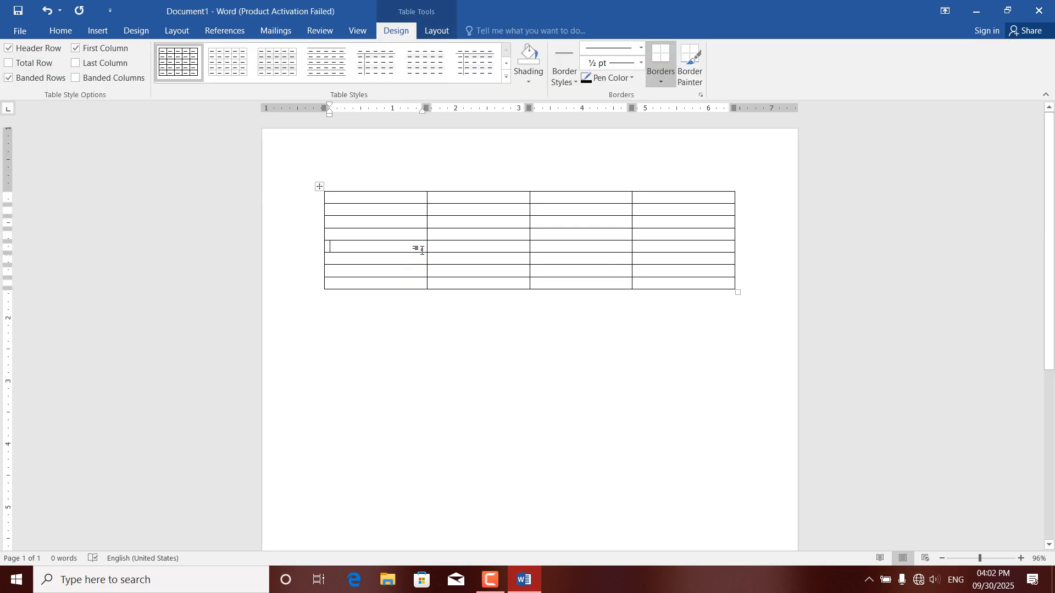
pyautogui.click(431, 28)
pyautogui.click(383, 34)
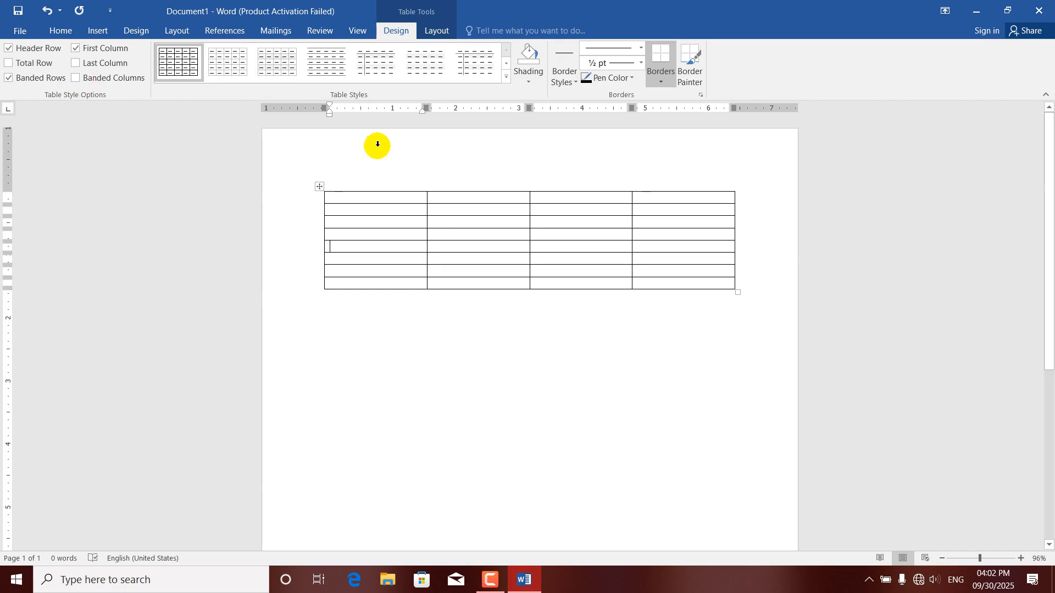
# Step: Extend the table with new rows at its end until it has 27 rows
pyautogui.click(353, 284)
pyautogui.press('Tab')
pyautogui.press('Tab')
pyautogui.press('Tab')
pyautogui.press('Tab')
pyautogui.press('Tab')
pyautogui.press('Tab')
pyautogui.press('Tab')
pyautogui.press('Tab')
pyautogui.press('Tab')
pyautogui.press('Tab')
pyautogui.press('Tab')
pyautogui.press('Tab')
pyautogui.press('Tab')
pyautogui.press('Tab')
pyautogui.press('Tab')
pyautogui.press('Tab')
pyautogui.press('Tab')
pyautogui.press('Tab')
pyautogui.press('Tab')
pyautogui.press('Tab')
pyautogui.press('Tab')
pyautogui.press('Tab')
pyautogui.press('Tab')
pyautogui.press('Tab')
pyautogui.press('Tab')
pyautogui.press('Tab')
pyautogui.press('Tab')
pyautogui.press('Tab')
pyautogui.press('Tab')
pyautogui.press('Tab')
pyautogui.press('Tab')
pyautogui.press('Tab')
pyautogui.press('Tab')
pyautogui.press('Tab')
pyautogui.press('Tab')
pyautogui.press('Tab')
pyautogui.press('Tab')
pyautogui.press('Tab')
pyautogui.press('Tab')
pyautogui.press('Tab')
pyautogui.press('Tab')
pyautogui.press('Tab')
pyautogui.press('Tab')
pyautogui.press('Tab')
pyautogui.press('Tab')
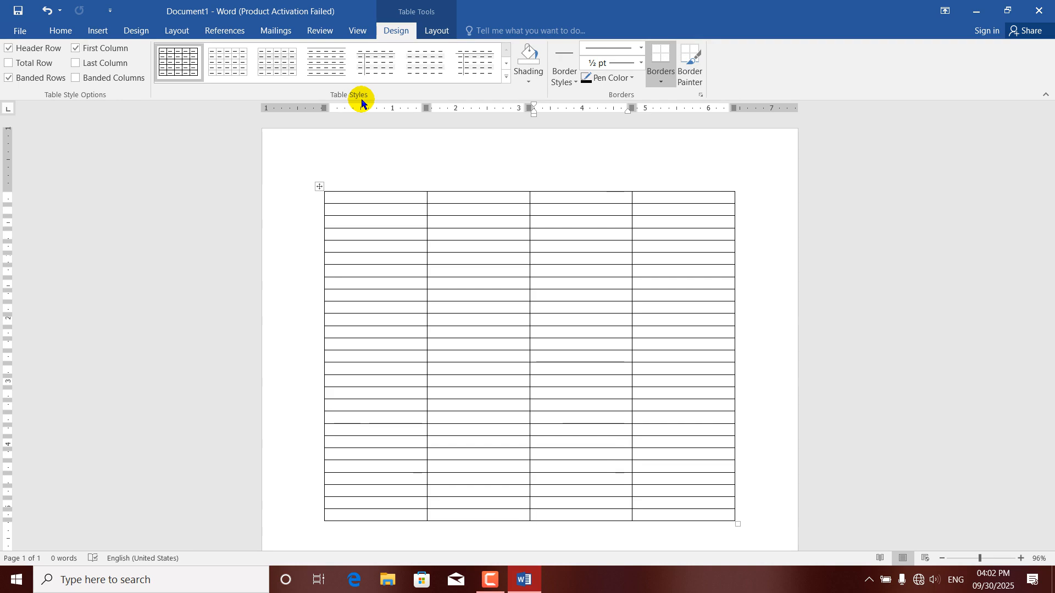
# Step: Try the first row of grid table styles on the table, in black, blue, gray and finally gold
pyautogui.click(506, 80)
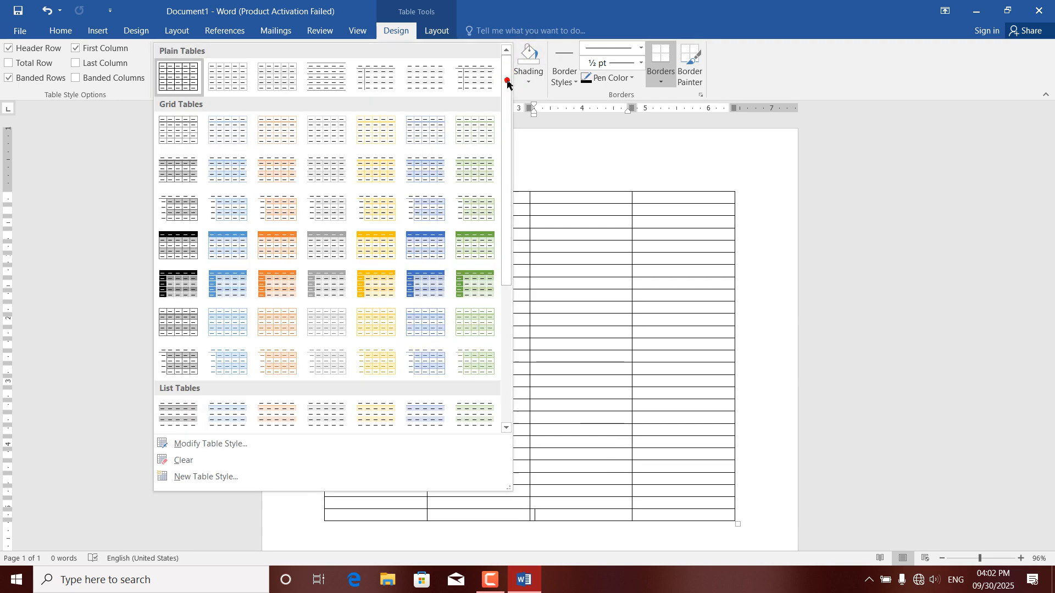
pyautogui.click(178, 130)
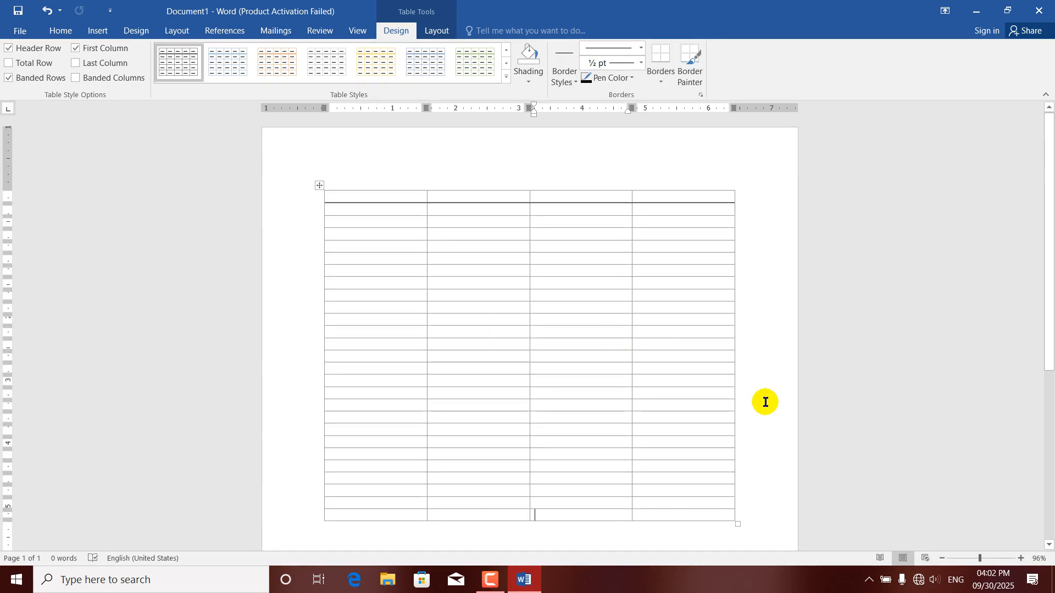
pyautogui.moveTo(530, 184)
pyautogui.click(232, 71)
pyautogui.click(324, 64)
pyautogui.click(372, 64)
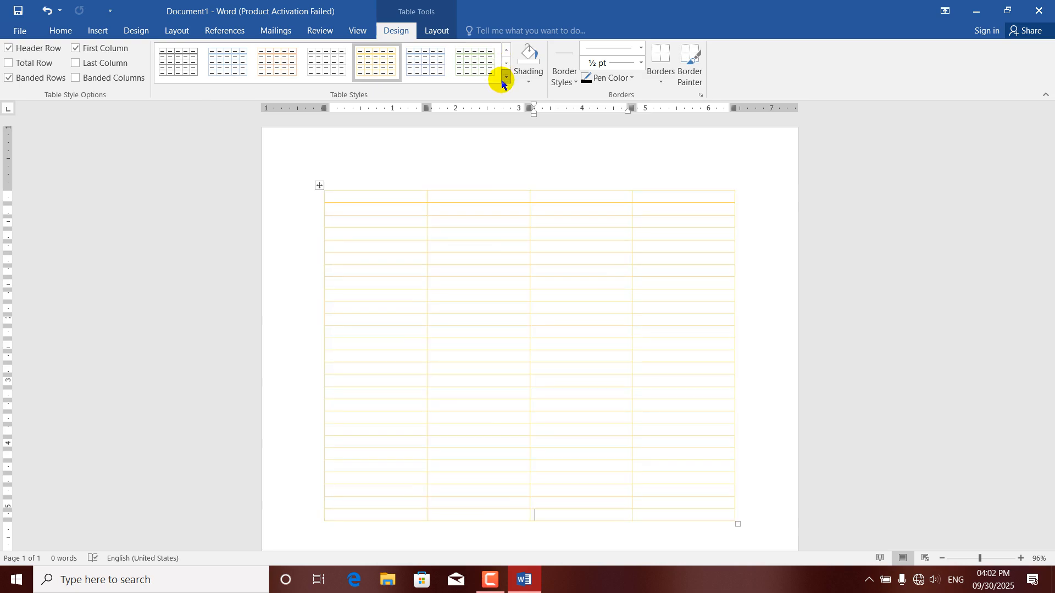
# Step: Try banded grid styles, including the gold one and the solid-header variants in light blue, gold and dark blue
pyautogui.click(506, 77)
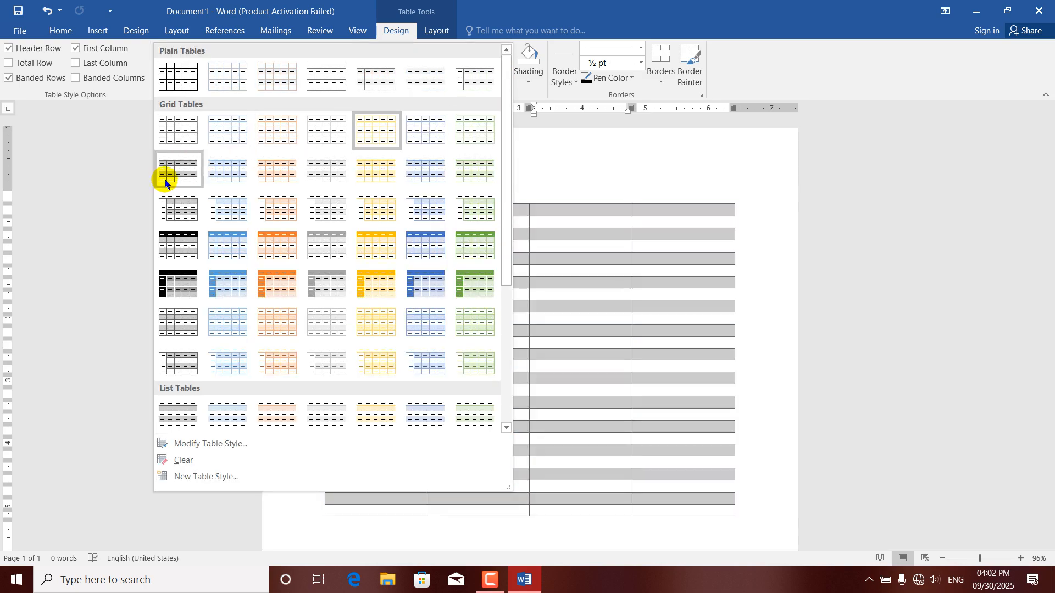
pyautogui.click(177, 169)
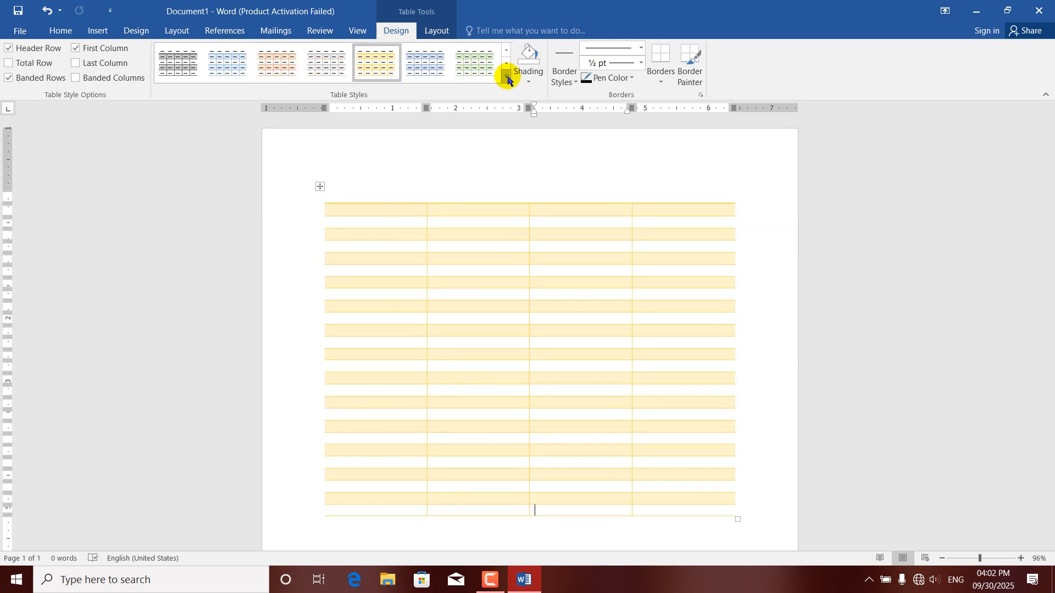
pyautogui.click(506, 77)
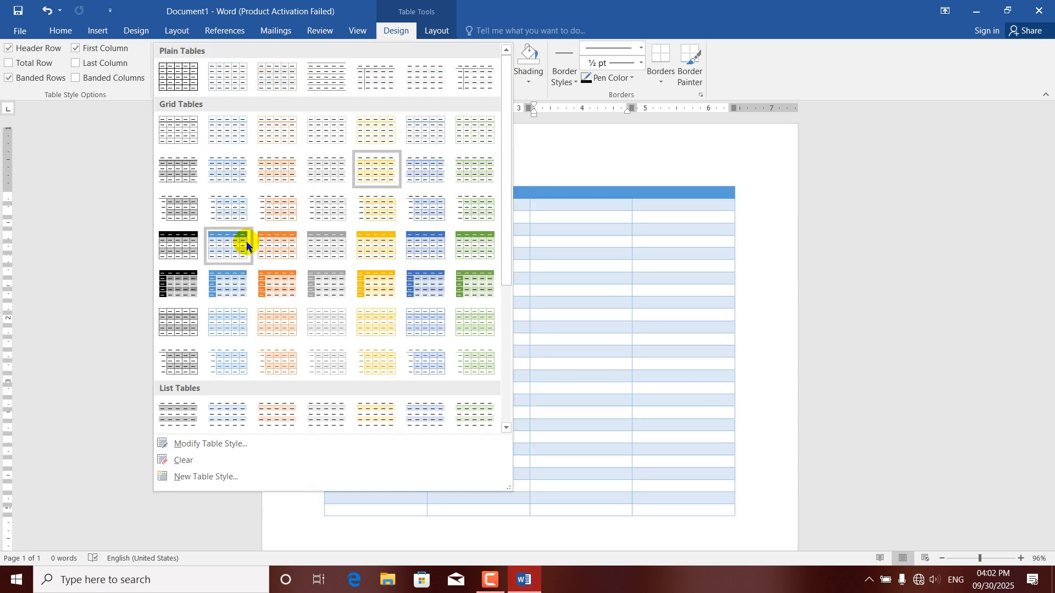
pyautogui.click(226, 240)
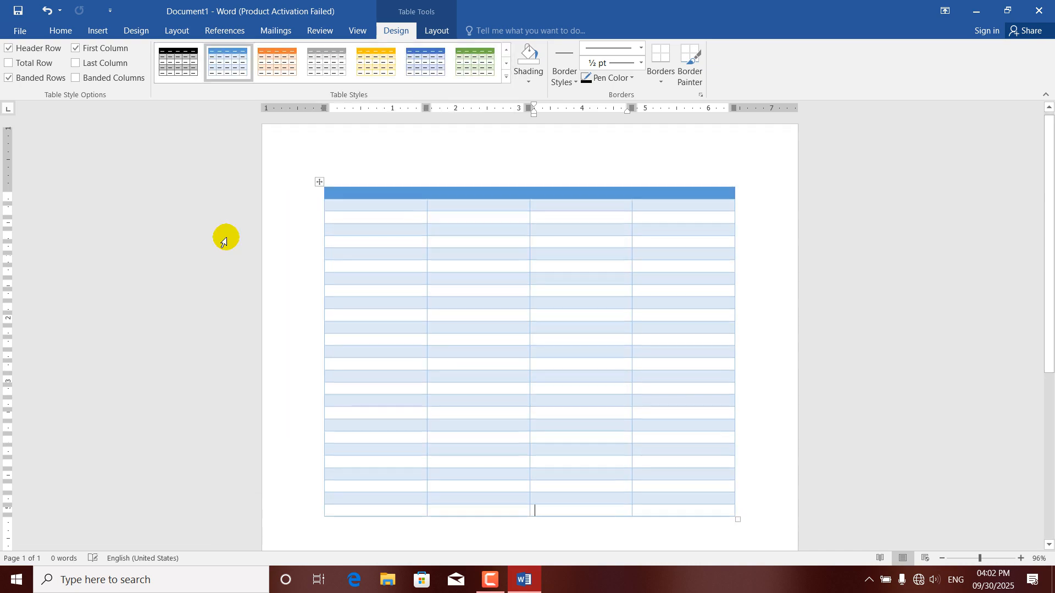
pyautogui.click(237, 61)
pyautogui.click(377, 62)
pyautogui.click(423, 69)
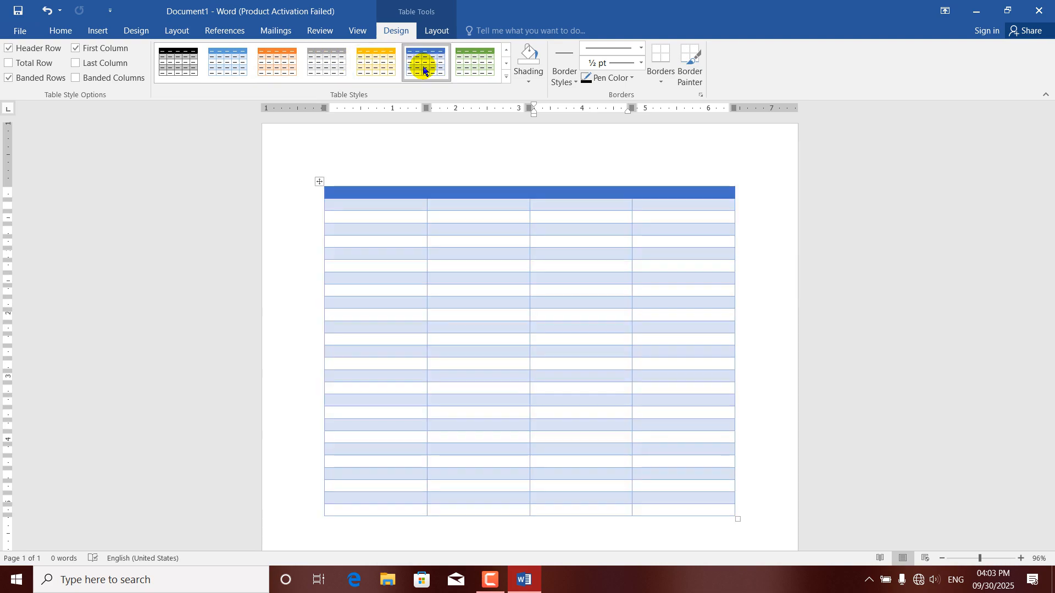
# Step: Apply the dark grid style with a solid header row and first column, trying several colors and keeping green
pyautogui.click(506, 77)
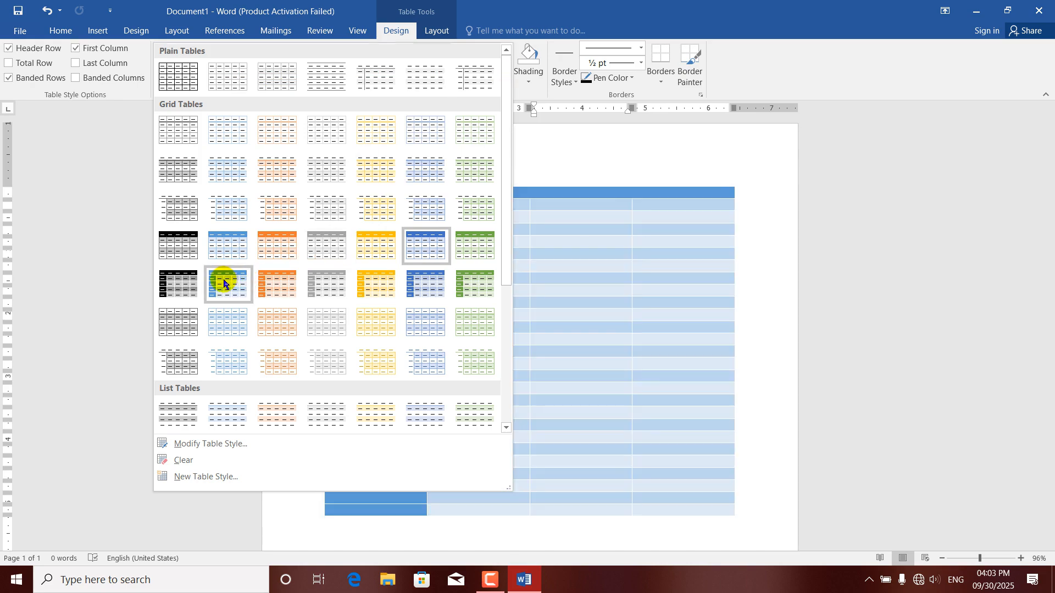
pyautogui.click(221, 283)
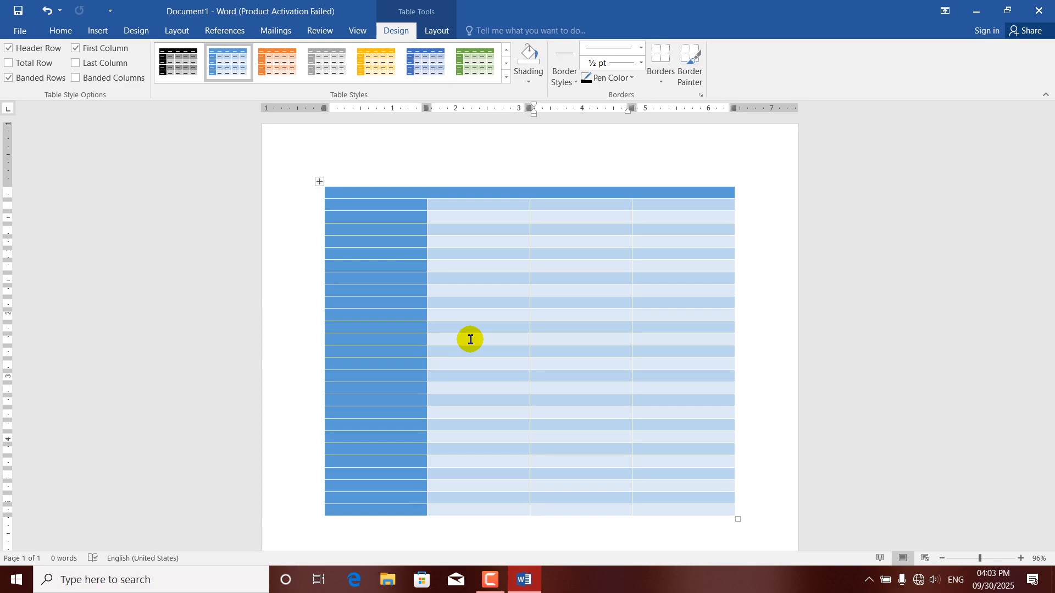
pyautogui.click(280, 65)
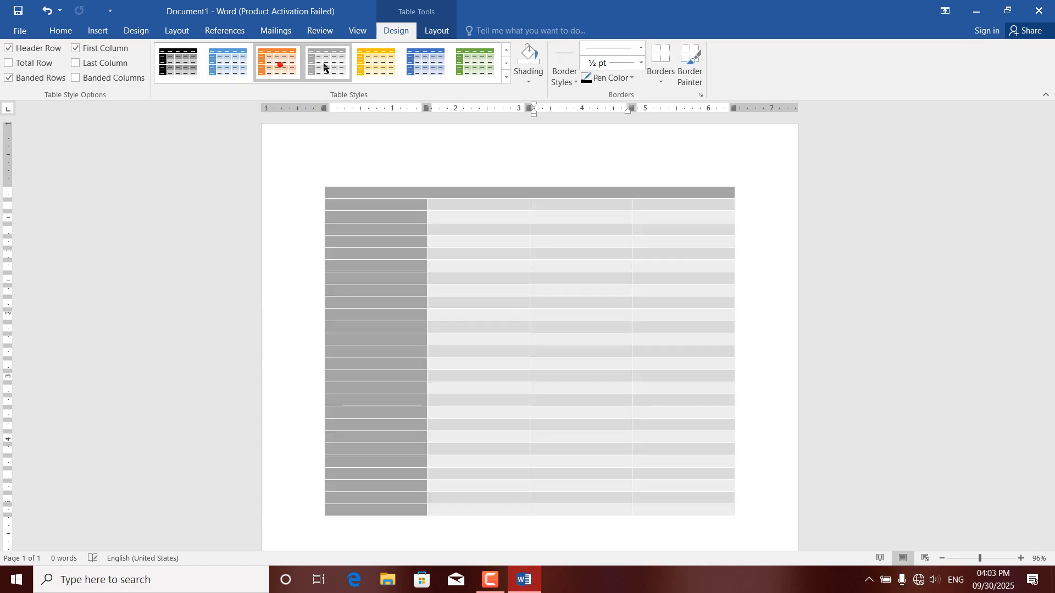
pyautogui.click(426, 62)
pyautogui.click(473, 61)
pyautogui.click(423, 65)
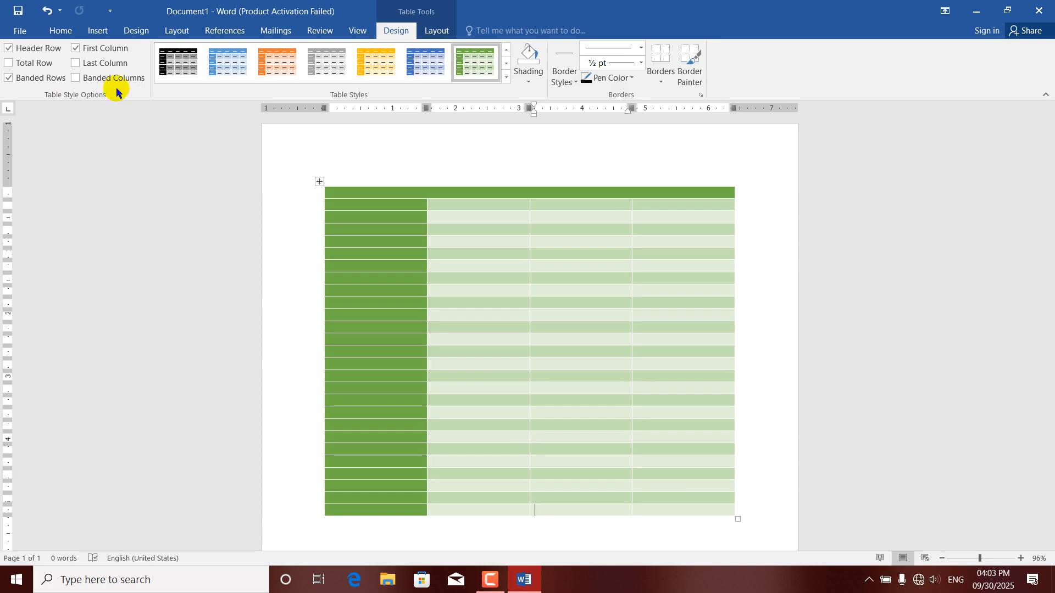
# Step: Clear the table style options, and turn on only Header Row, Total Row and Banded Rows
pyautogui.click(76, 48)
pyautogui.click(17, 78)
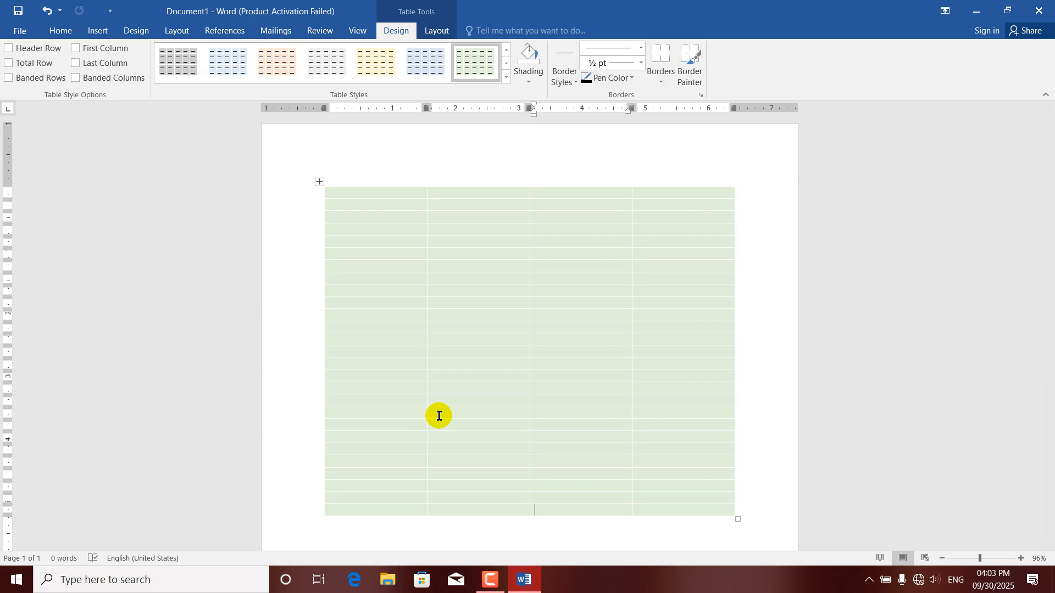
pyautogui.click(9, 51)
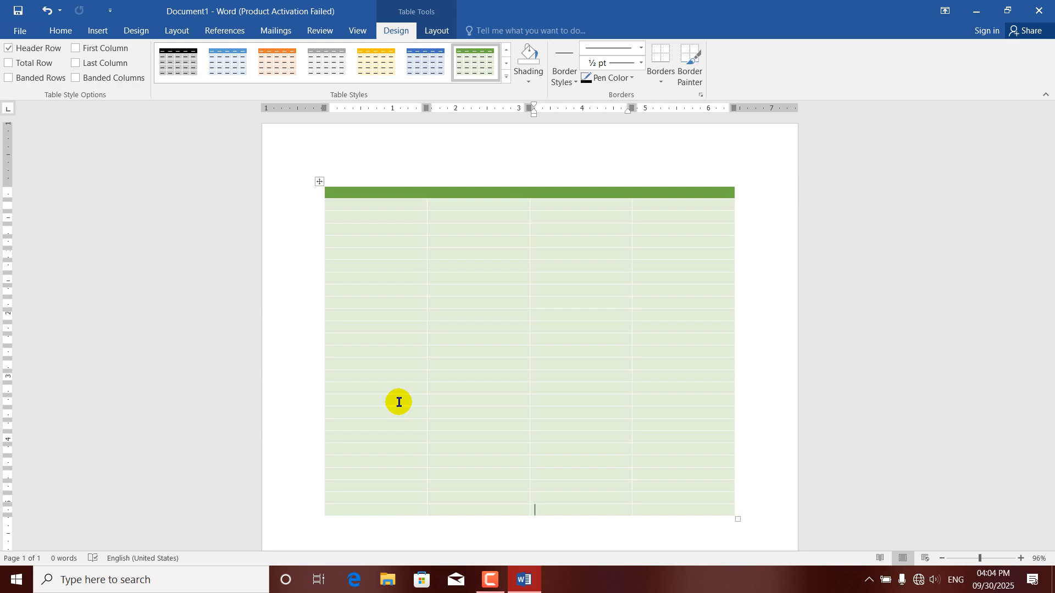
pyautogui.click(22, 65)
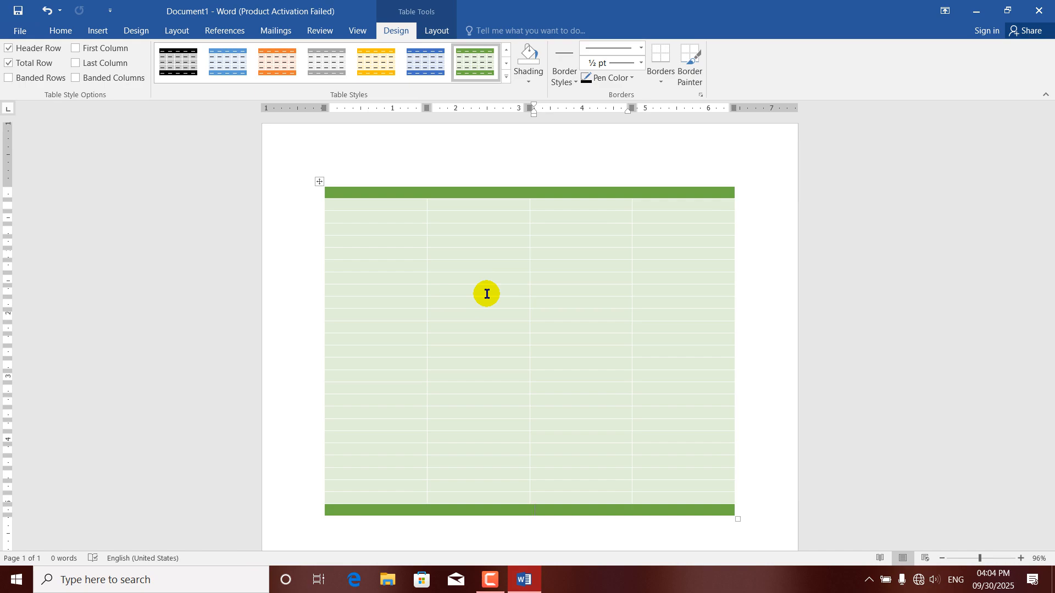
pyautogui.click(29, 78)
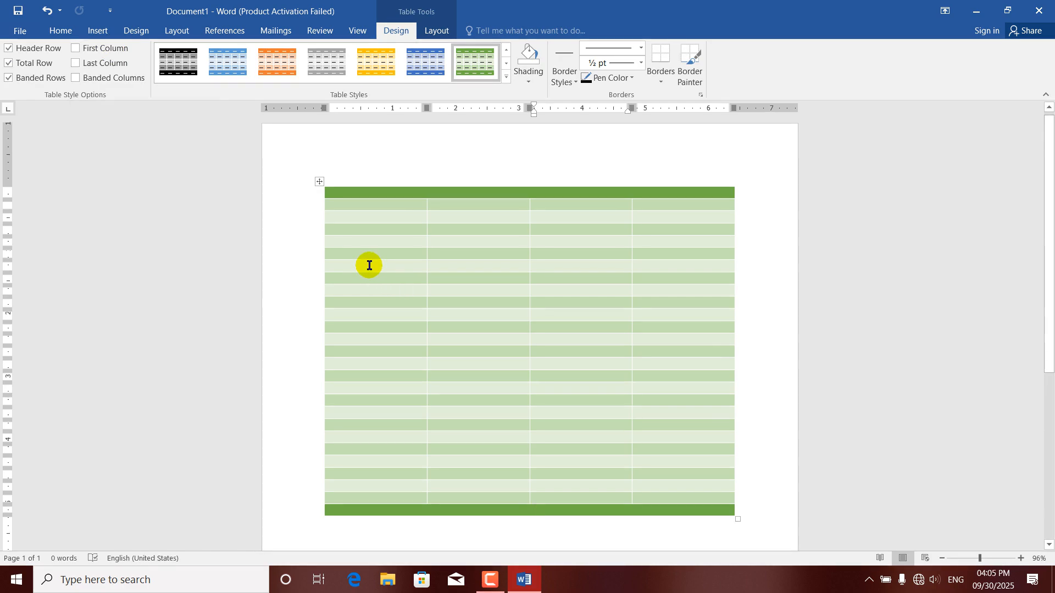
# Step: Place the cursor in the first-column cell of the table's twelfth row and return to the table design options
pyautogui.click(60, 31)
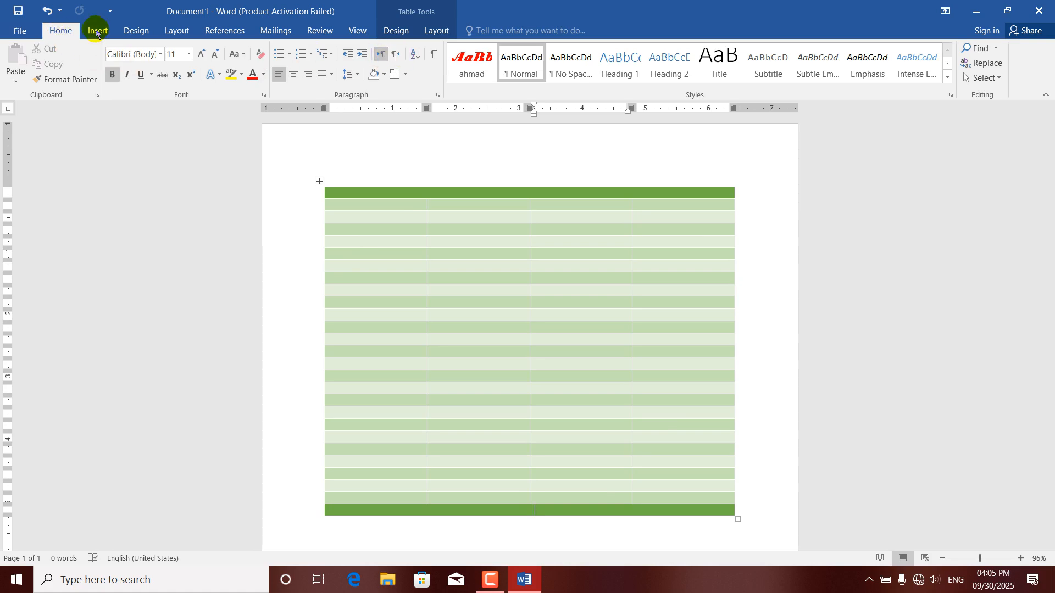
pyautogui.click(391, 330)
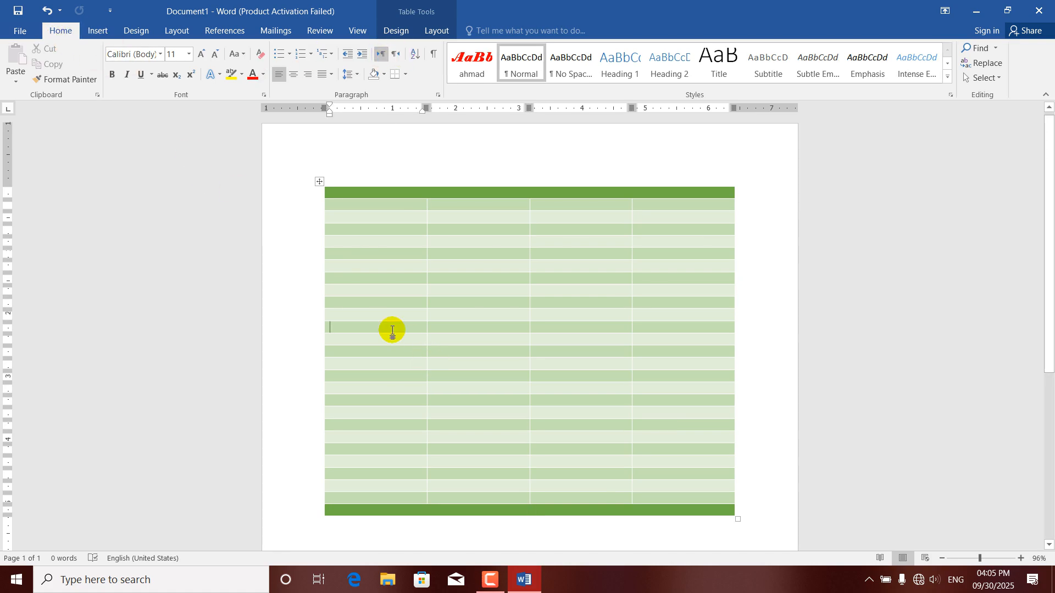
pyautogui.click(395, 31)
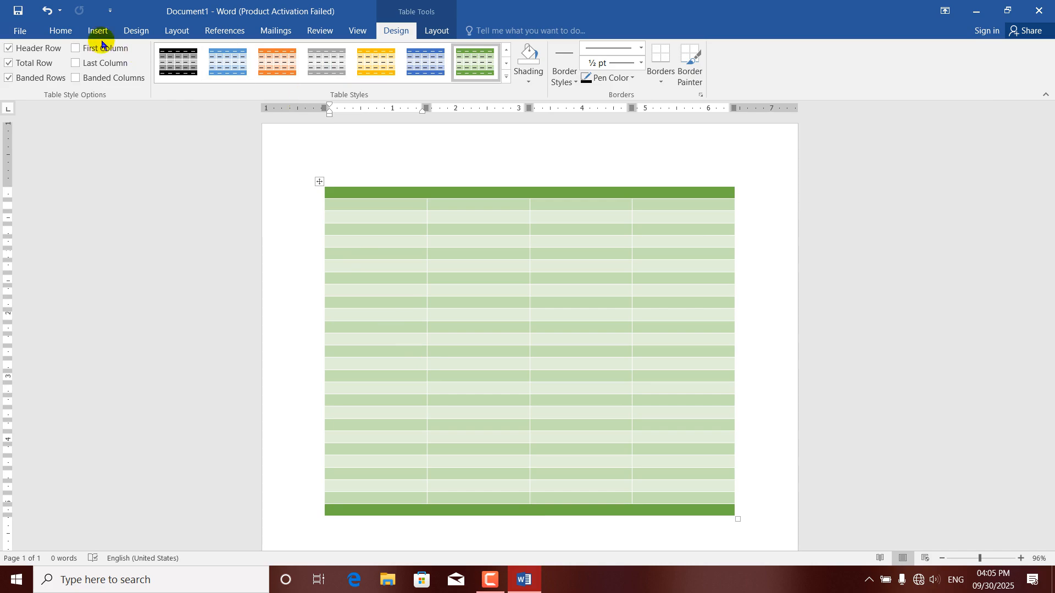
# Step: Try the First Column and Last Column emphasis on the table, and turn both off again
pyautogui.click(76, 48)
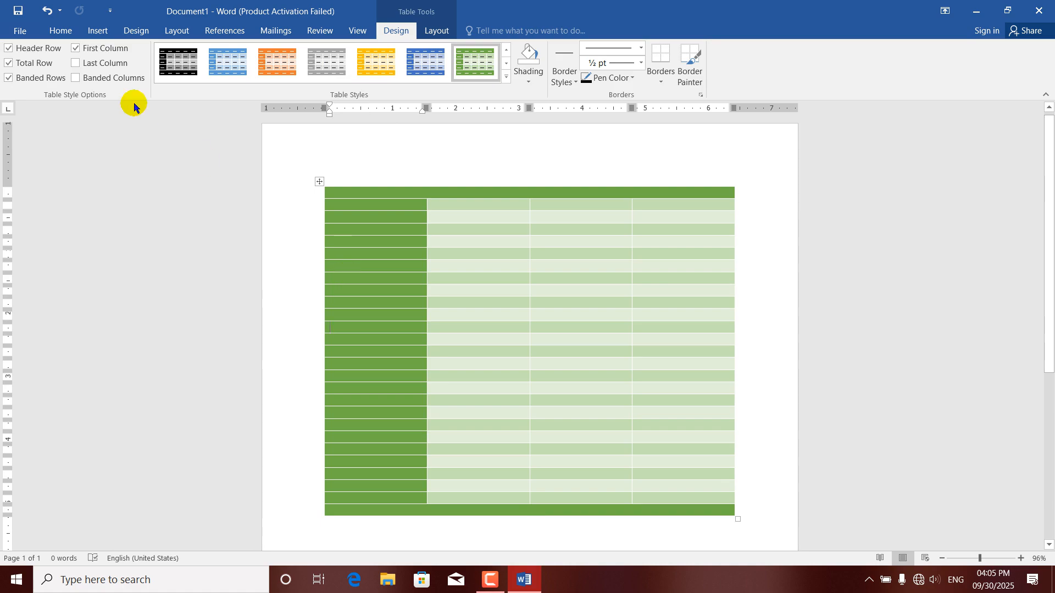
pyautogui.click(90, 65)
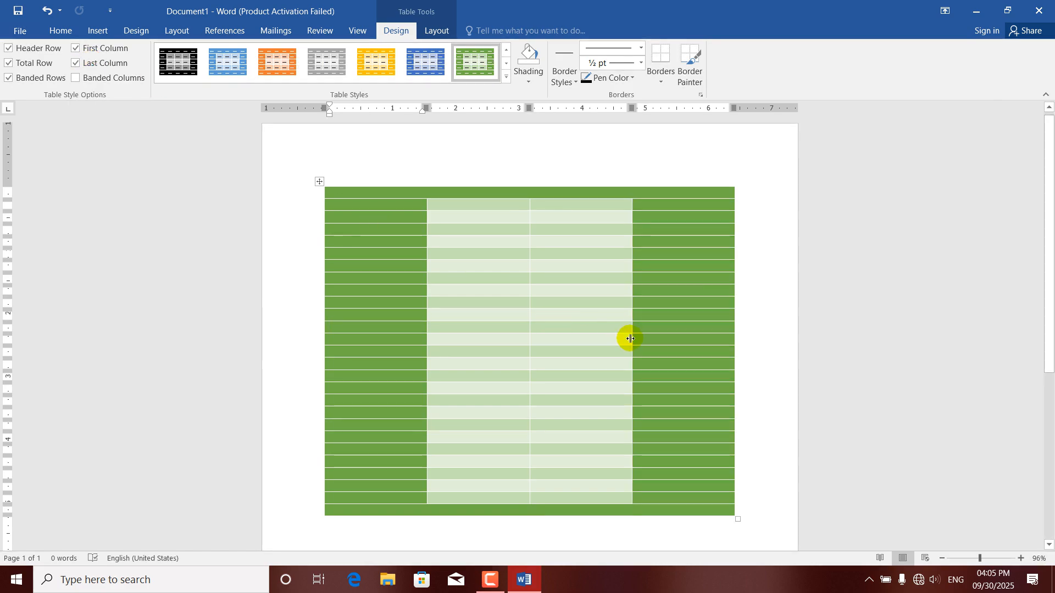
pyautogui.click(74, 64)
pyautogui.click(76, 48)
# Step: Turn on Banded Columns and turn off Banded Rows for the table
pyautogui.click(76, 79)
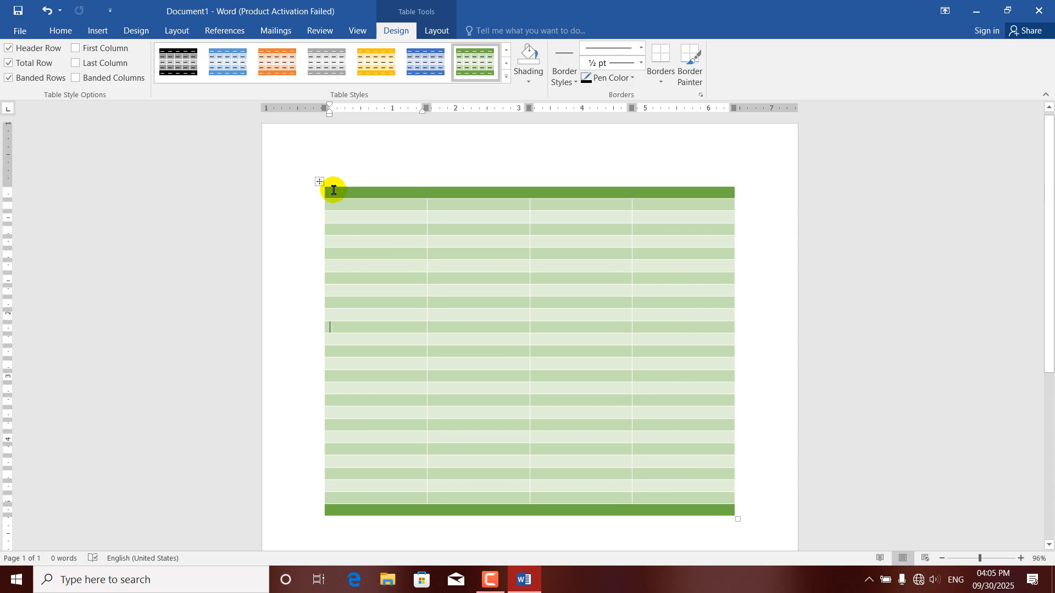
pyautogui.click(112, 79)
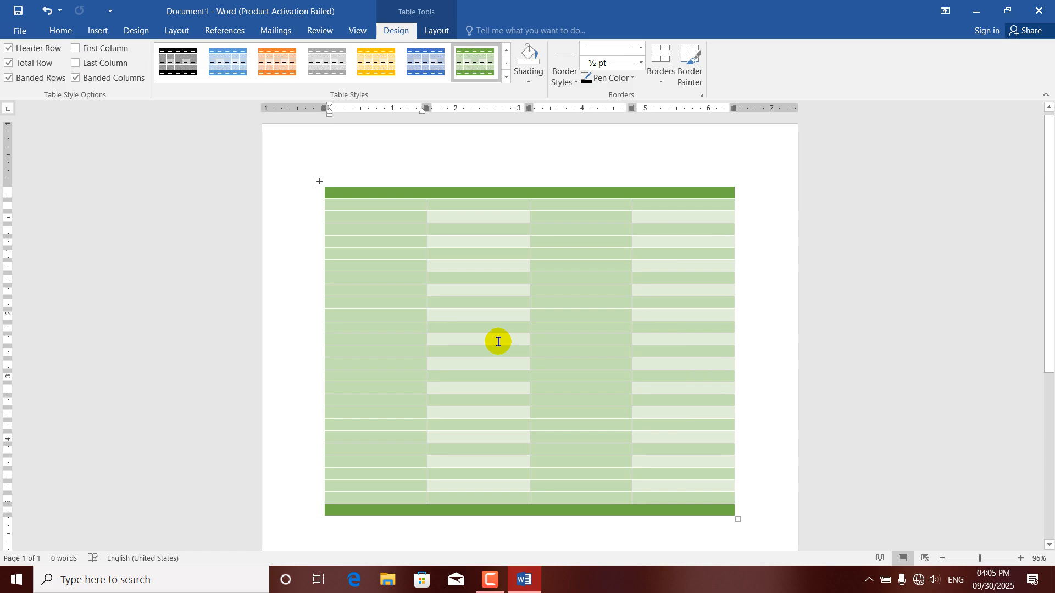
pyautogui.click(9, 77)
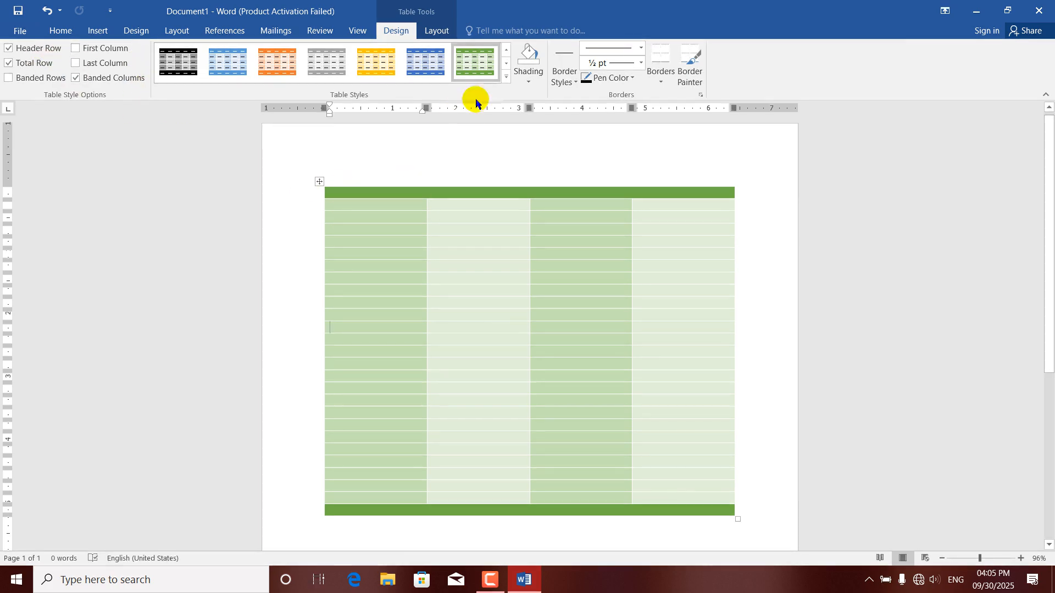
# Step: Shade the current first-column cell light blue and the table's entire fourth row yellow
pyautogui.click(529, 83)
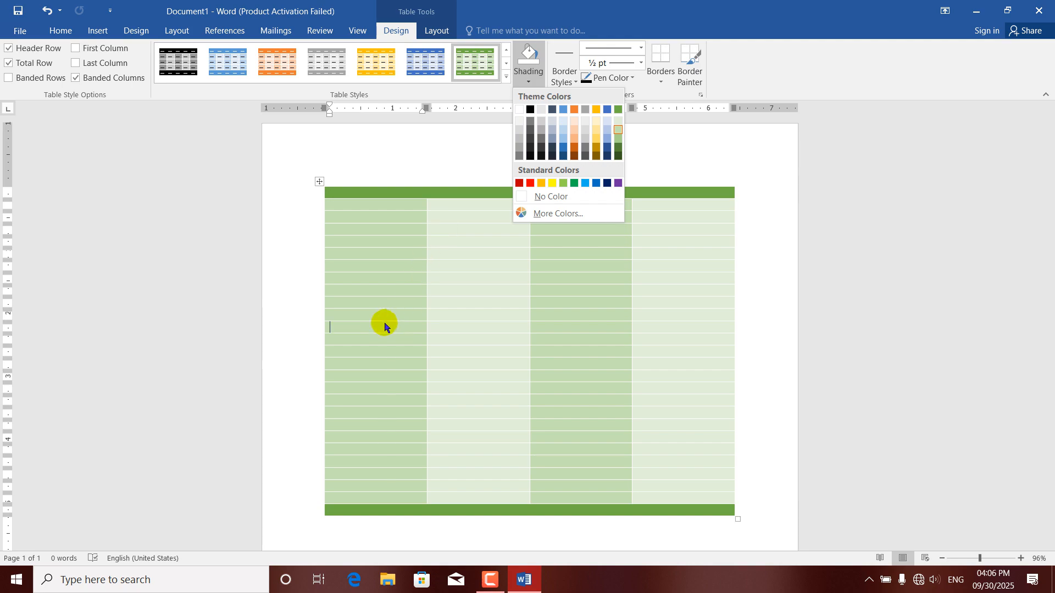
pyautogui.click(584, 183)
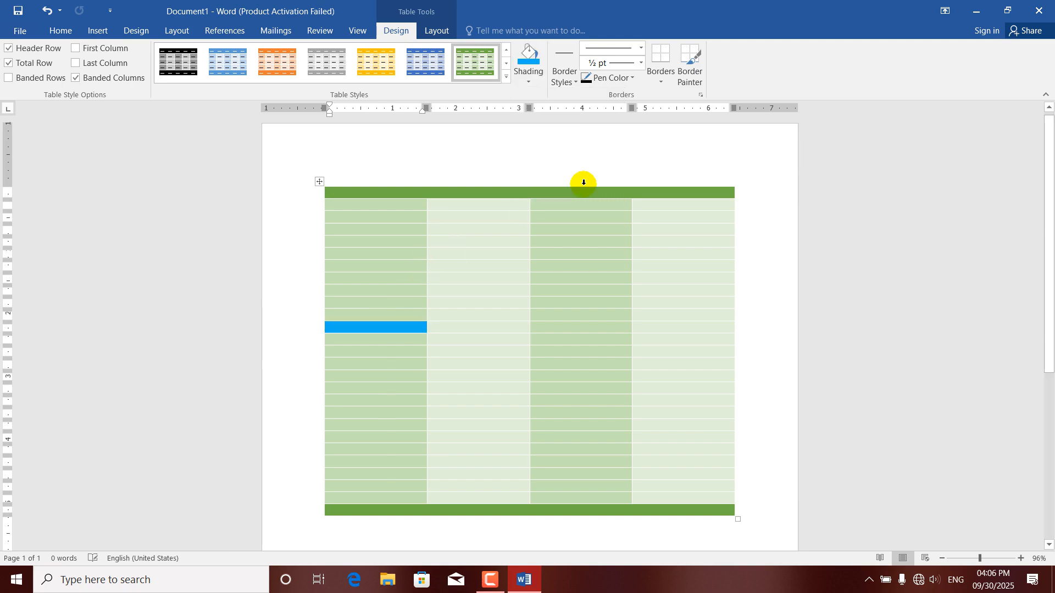
pyautogui.doubleClick(327, 231)
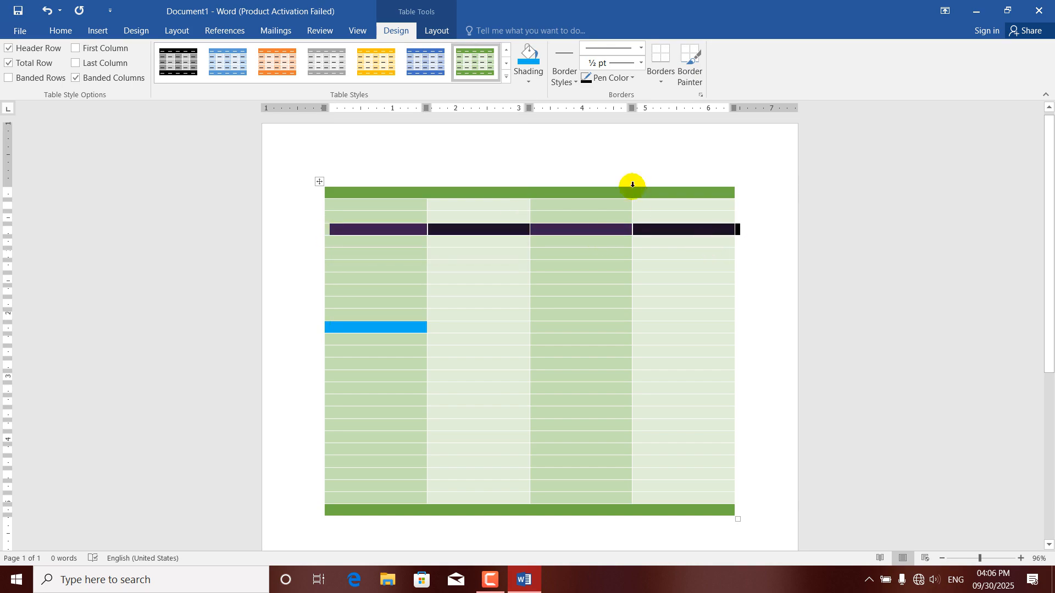
pyautogui.click(529, 82)
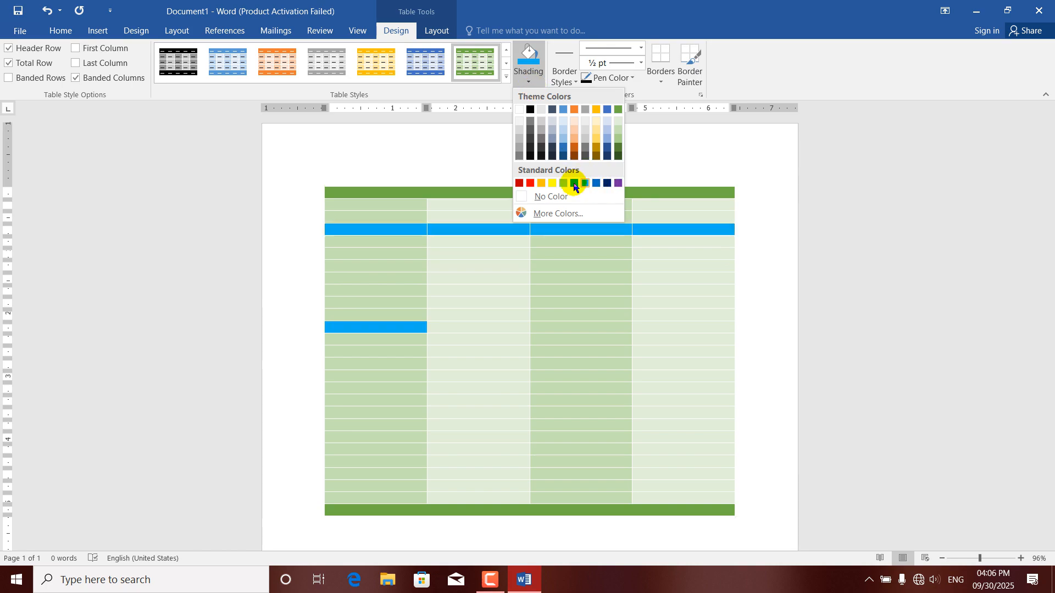
pyautogui.click(552, 183)
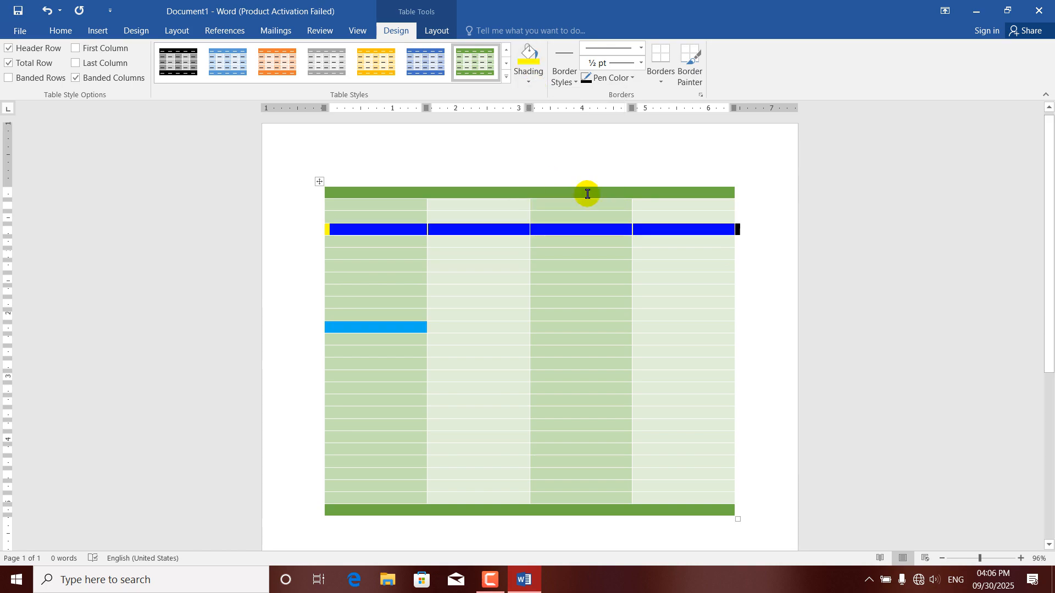
# Step: Shade the table's entire third column red
pyautogui.click(575, 180)
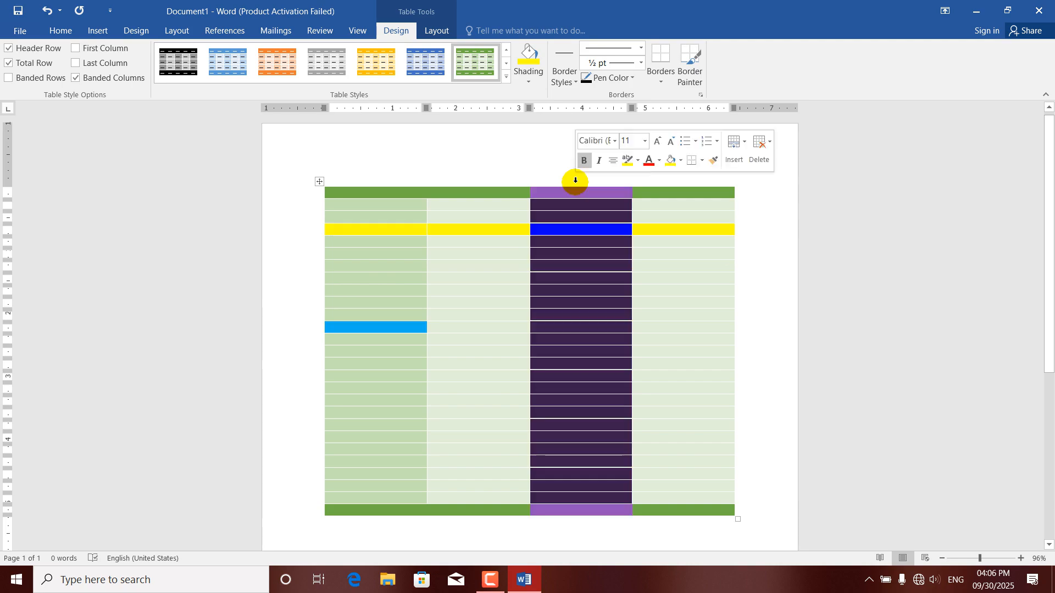
pyautogui.click(529, 83)
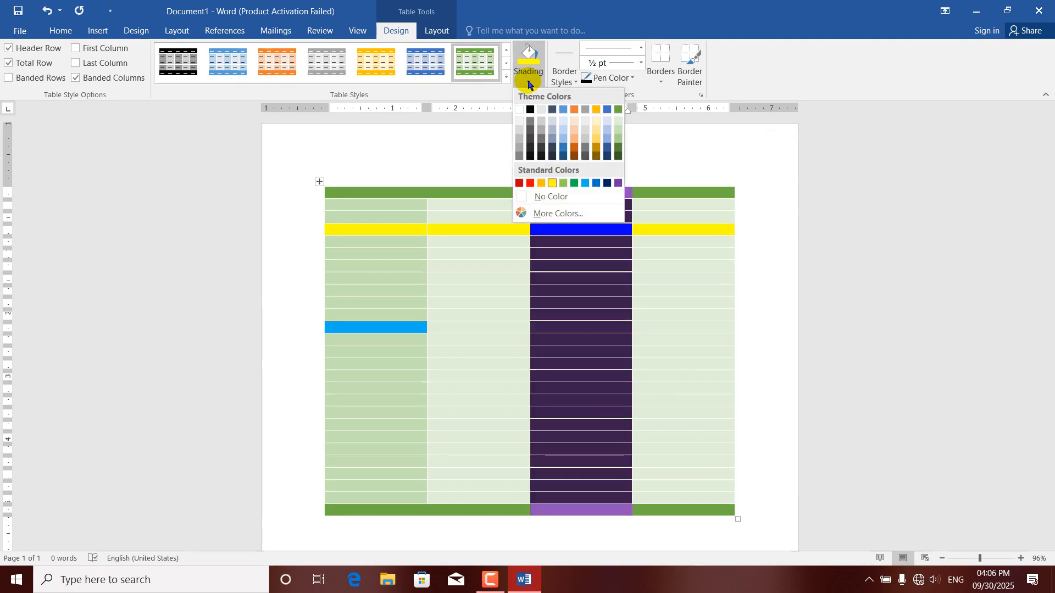
pyautogui.click(530, 183)
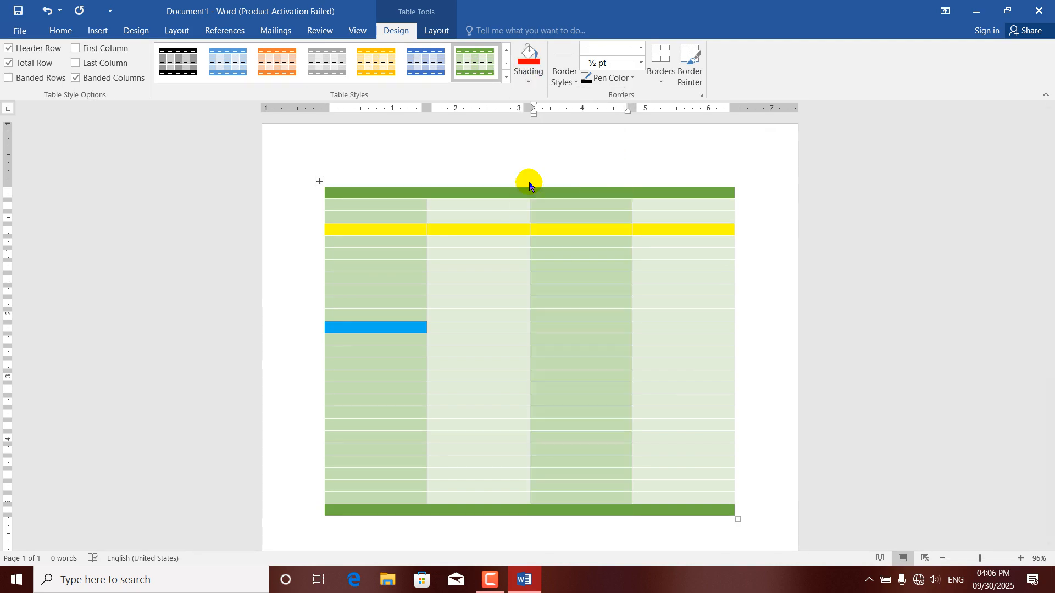
pyautogui.click(701, 354)
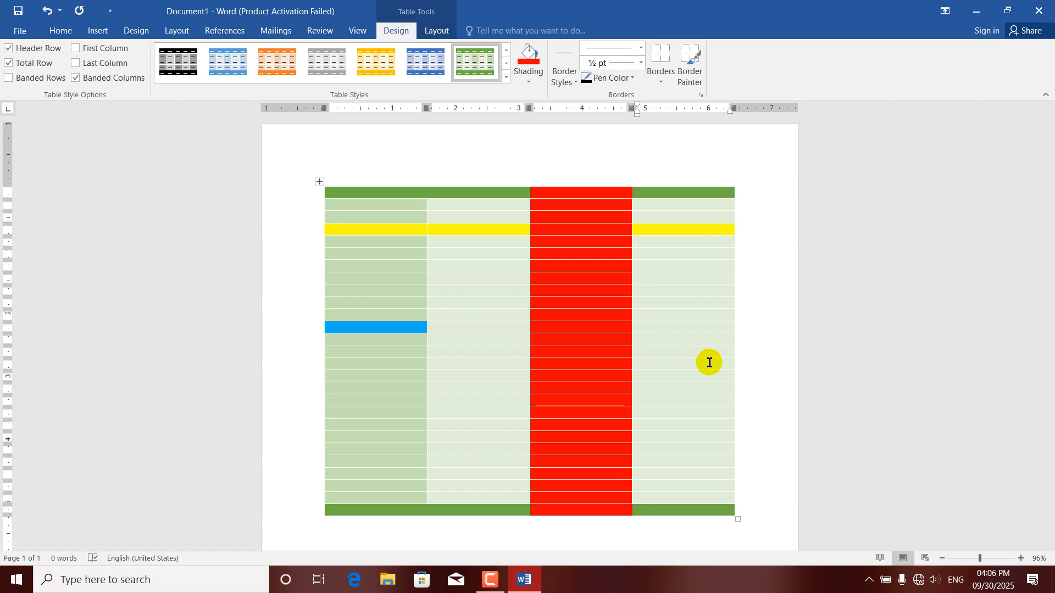
pyautogui.click(529, 82)
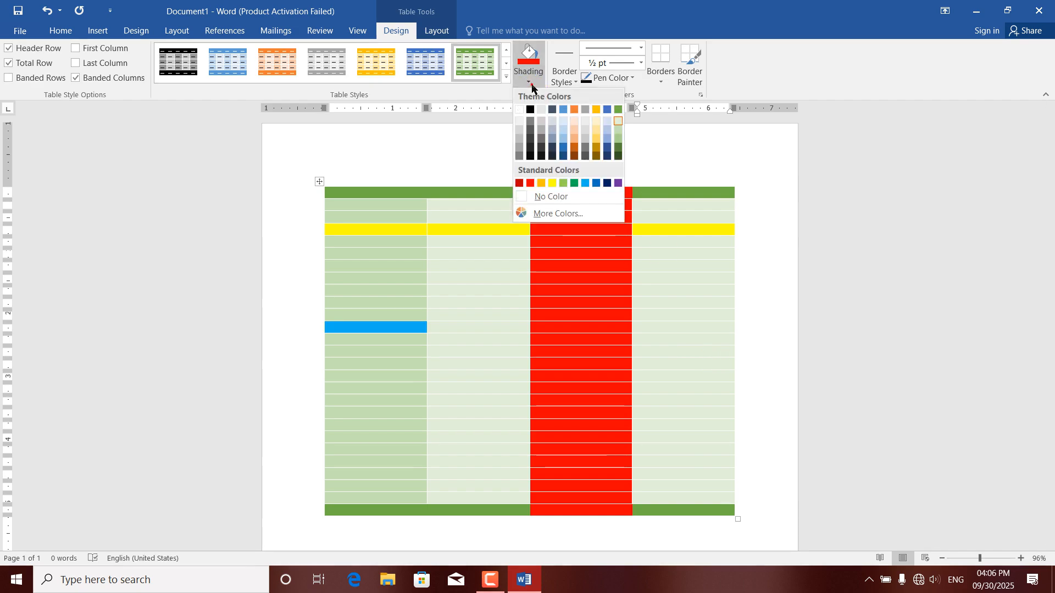
pyautogui.click(412, 240)
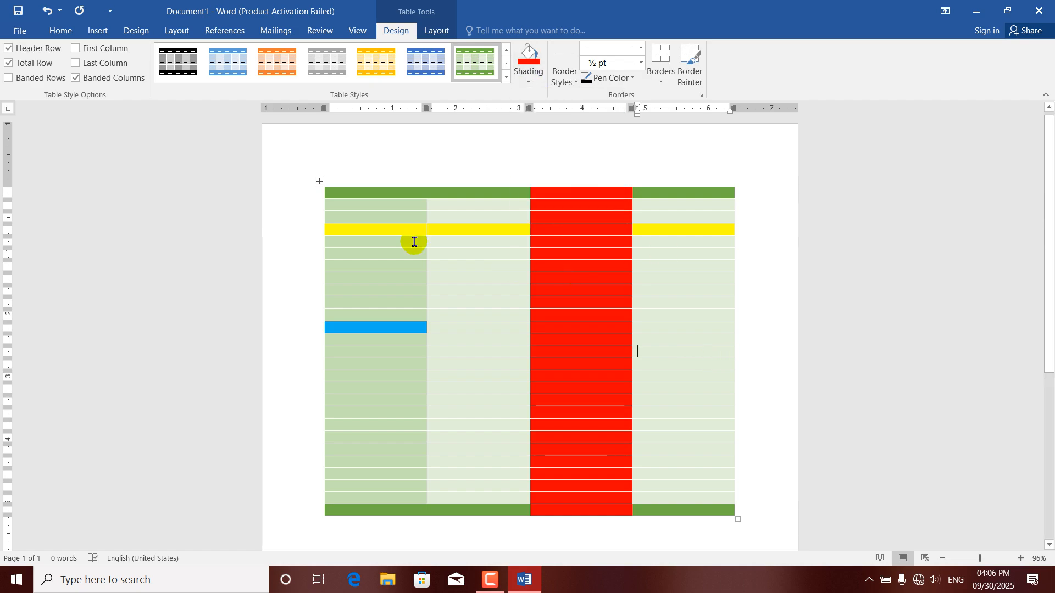
# Step: Delete the whole table and insert a new one with five columns and eight rows
pyautogui.click(320, 184)
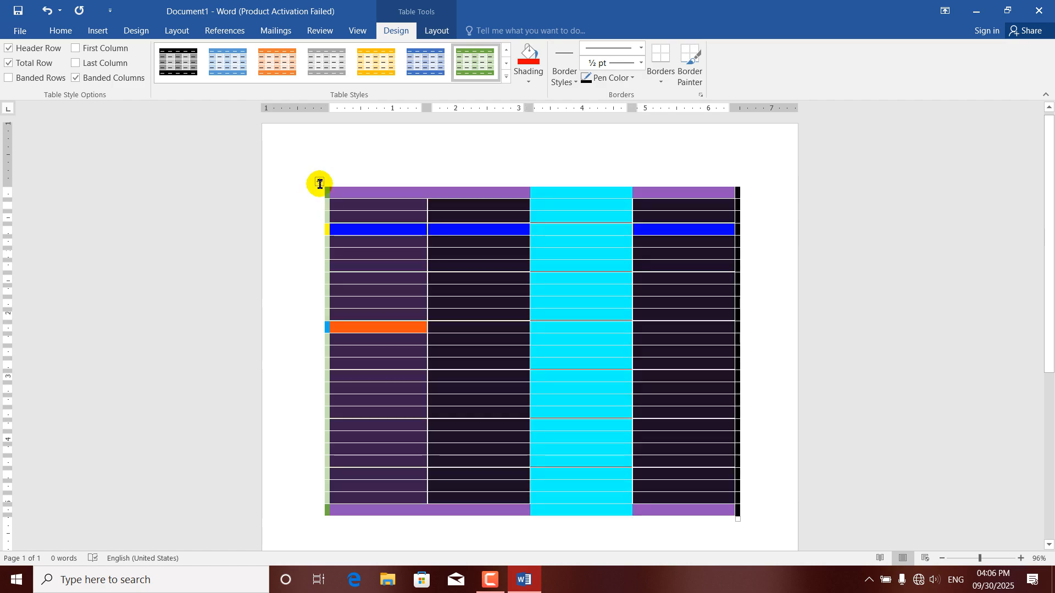
pyautogui.press('BackSpace')
pyautogui.click(97, 31)
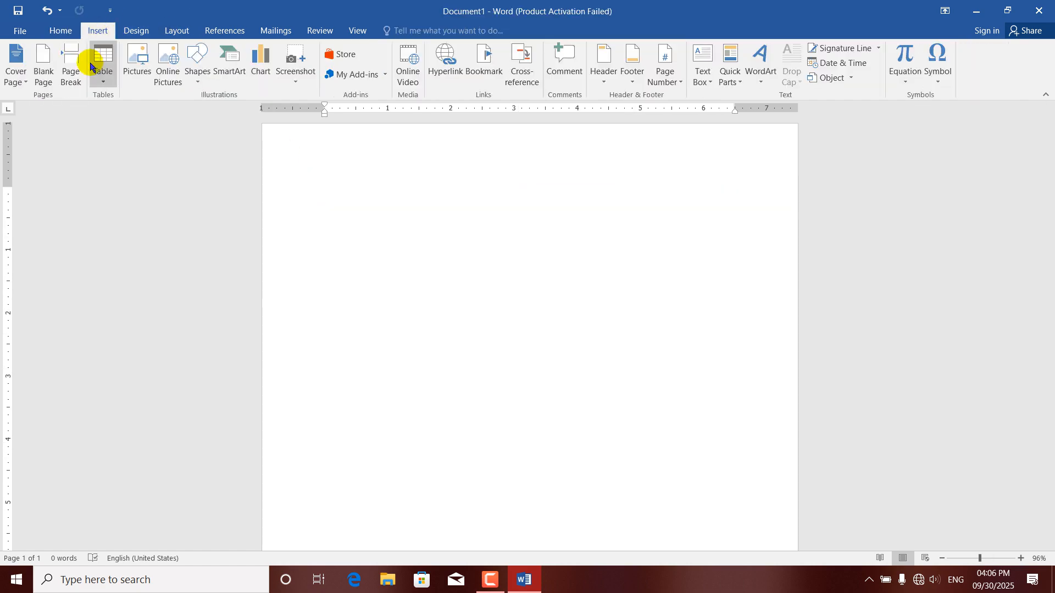
pyautogui.click(101, 65)
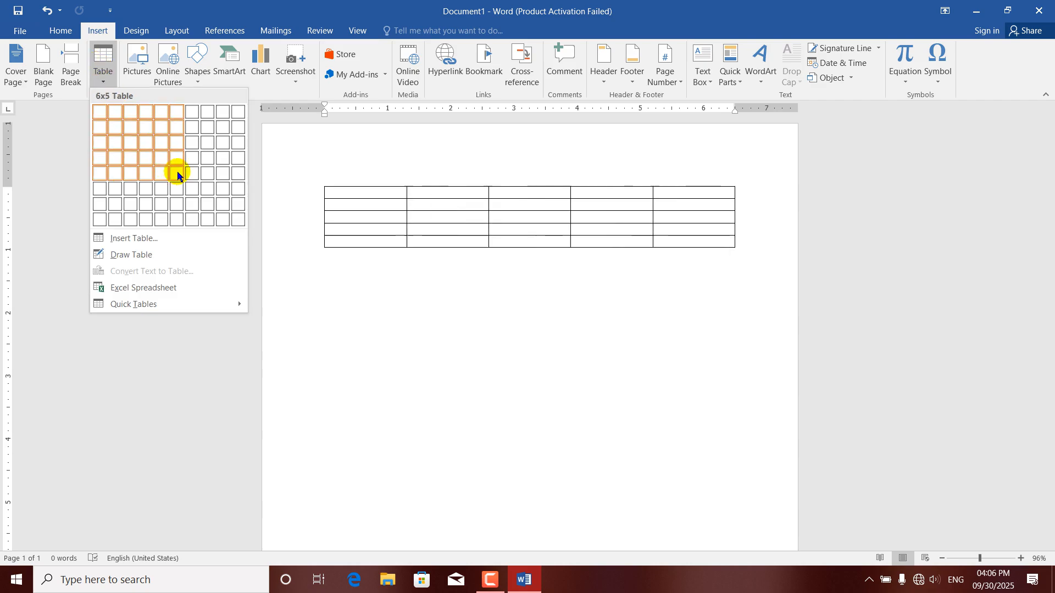
pyautogui.click(156, 219)
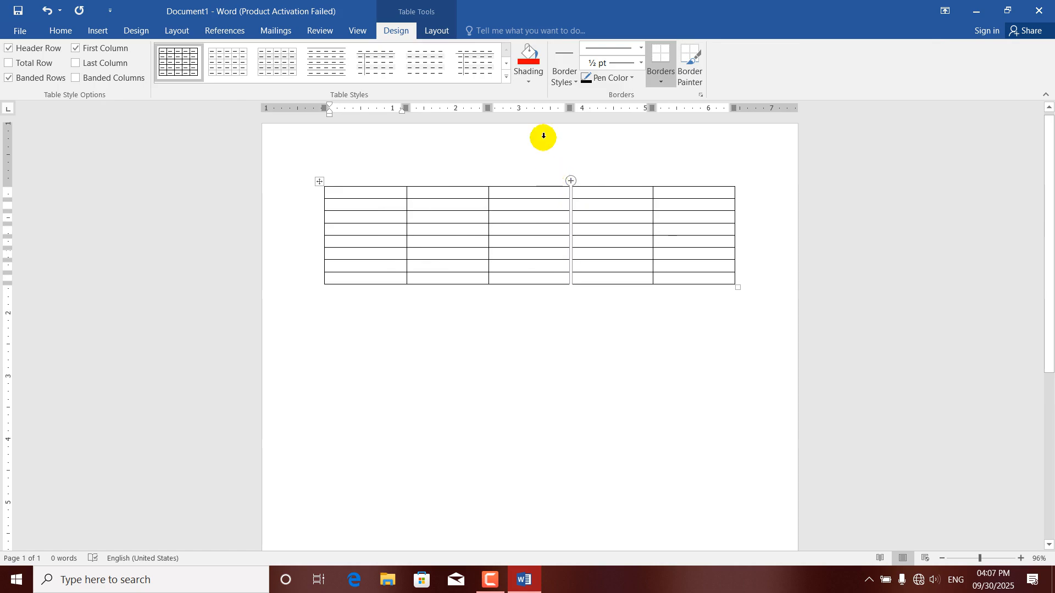
# Step: Try red shading on the new table's first cell, and clear it with No Color
pyautogui.click(341, 193)
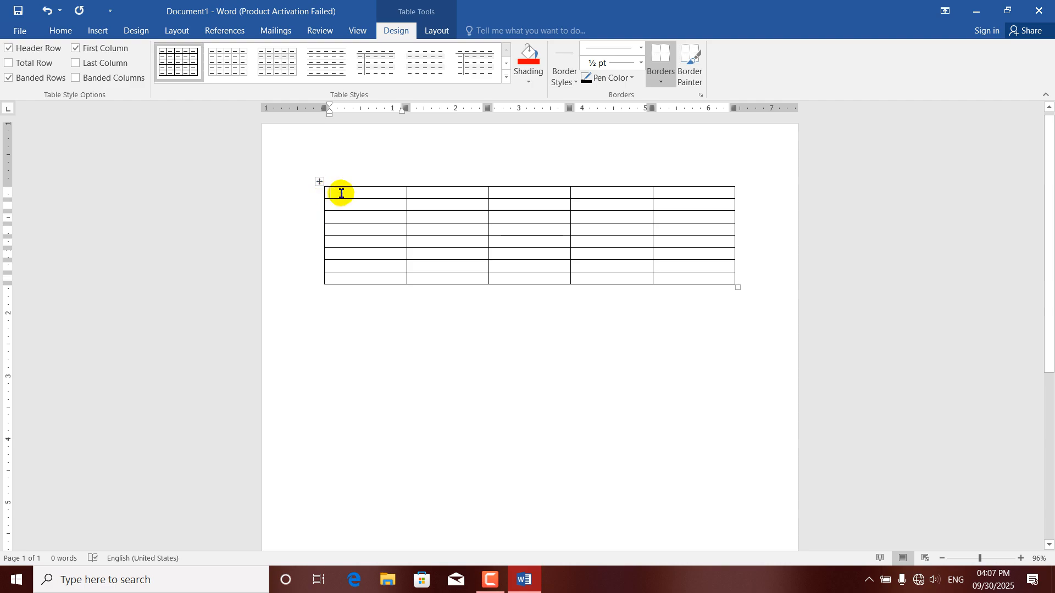
pyautogui.click(528, 61)
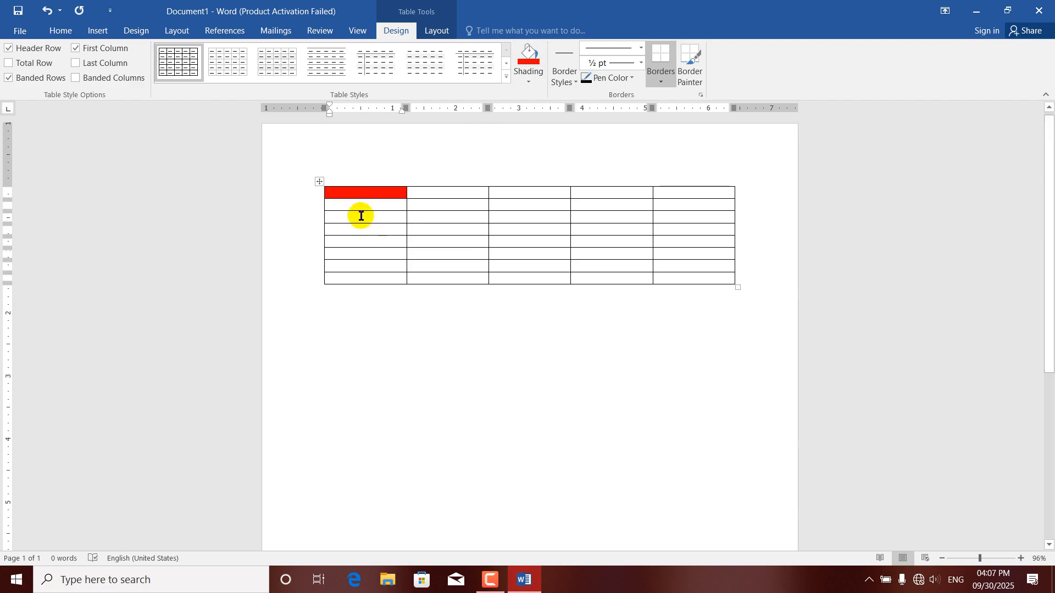
pyautogui.click(528, 82)
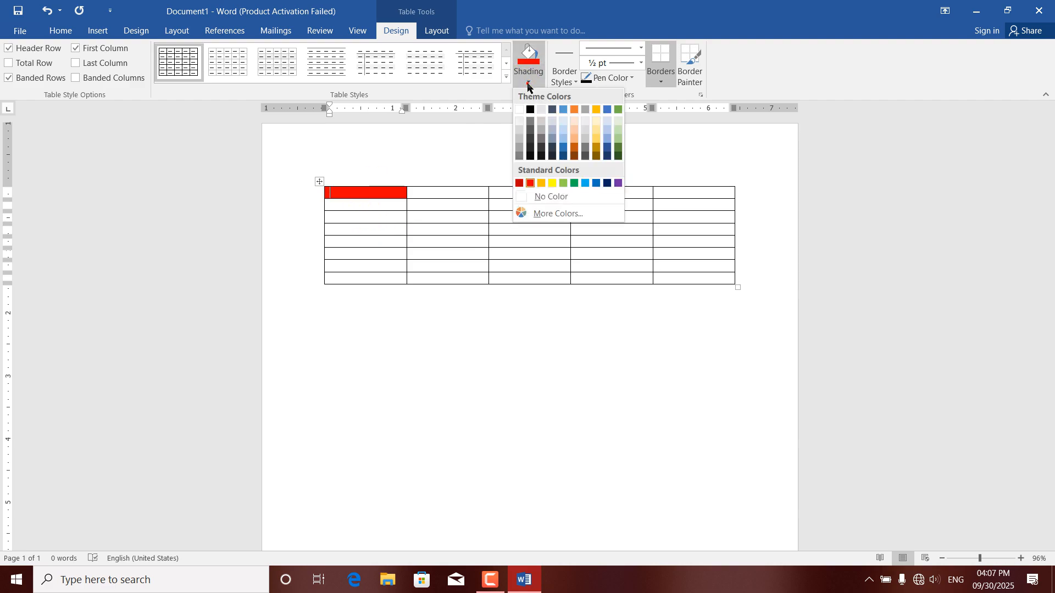
pyautogui.click(549, 197)
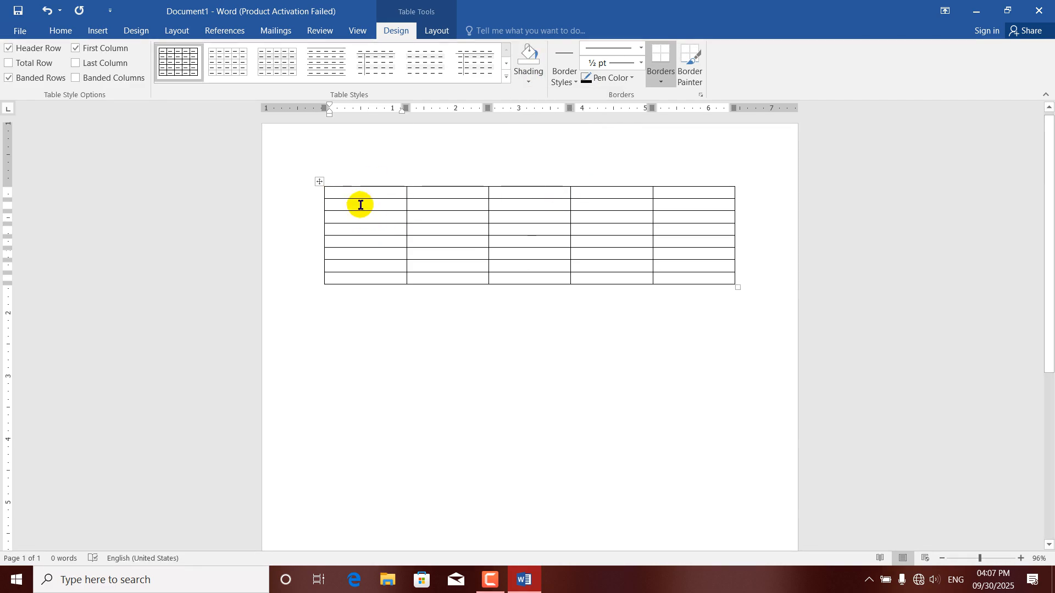
# Step: Shade the table's entire first row green and its entire last row light blue
pyautogui.doubleClick(326, 197)
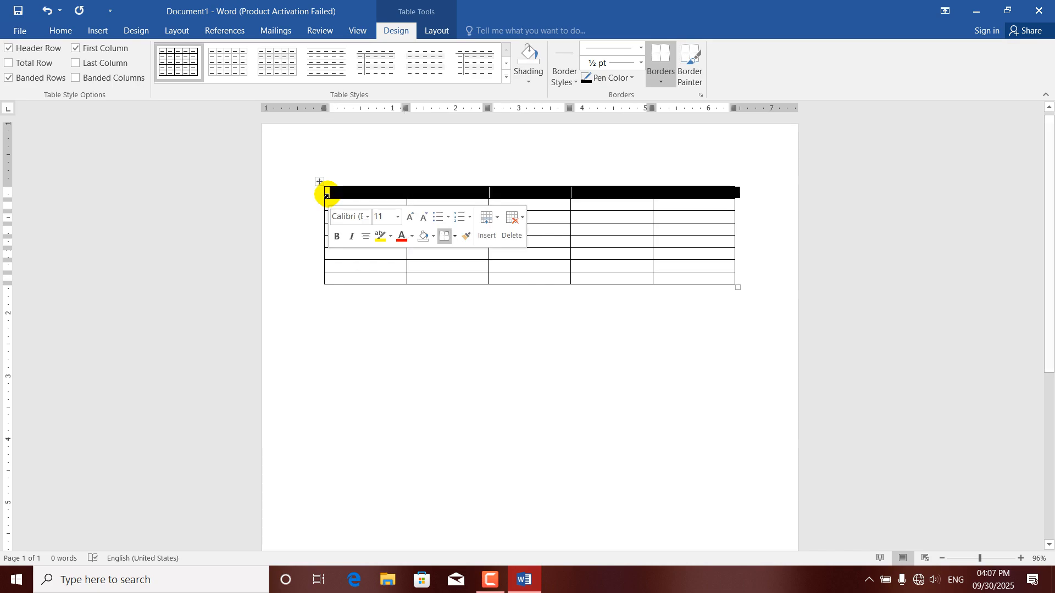
pyautogui.click(528, 82)
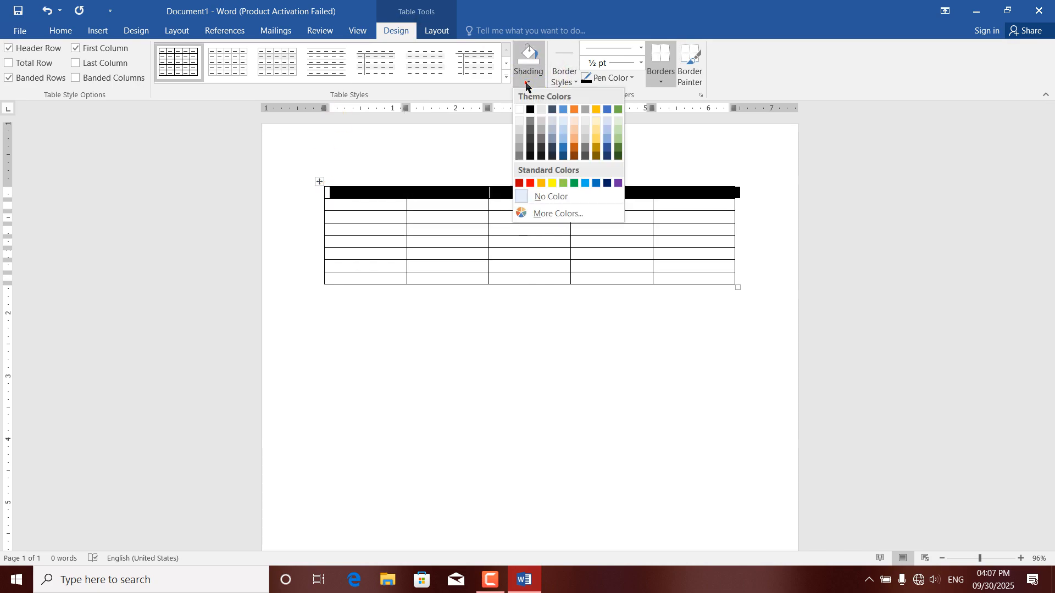
pyautogui.click(573, 183)
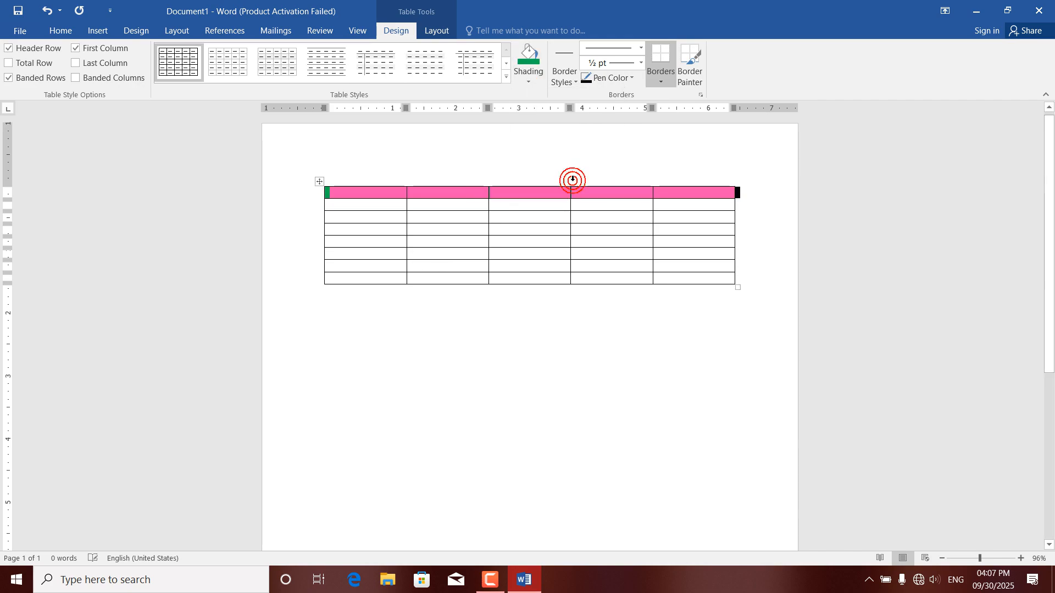
pyautogui.click(447, 205)
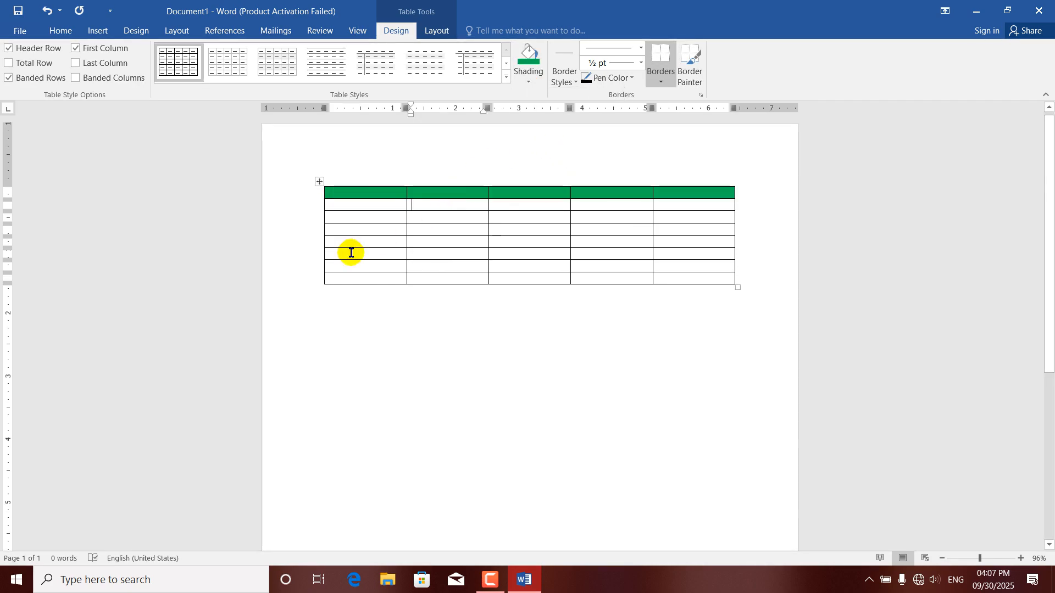
pyautogui.click(326, 279)
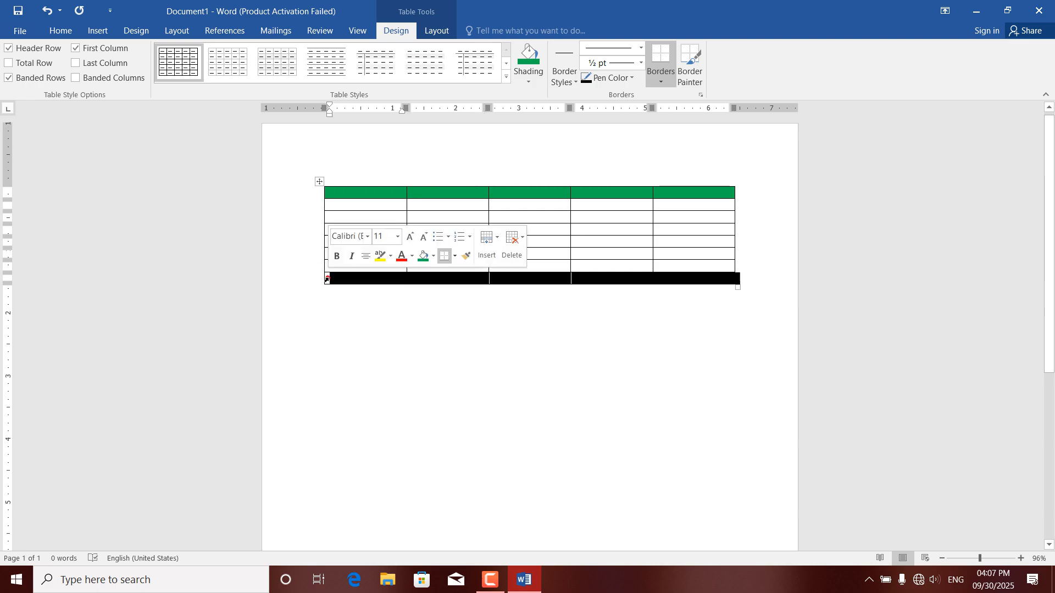
pyautogui.click(529, 80)
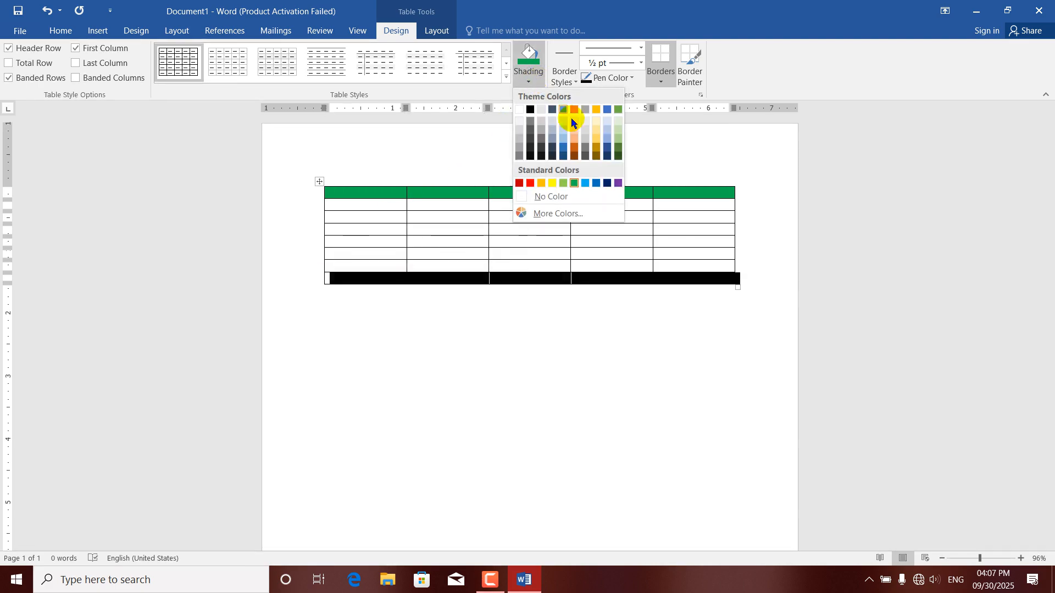
pyautogui.click(585, 183)
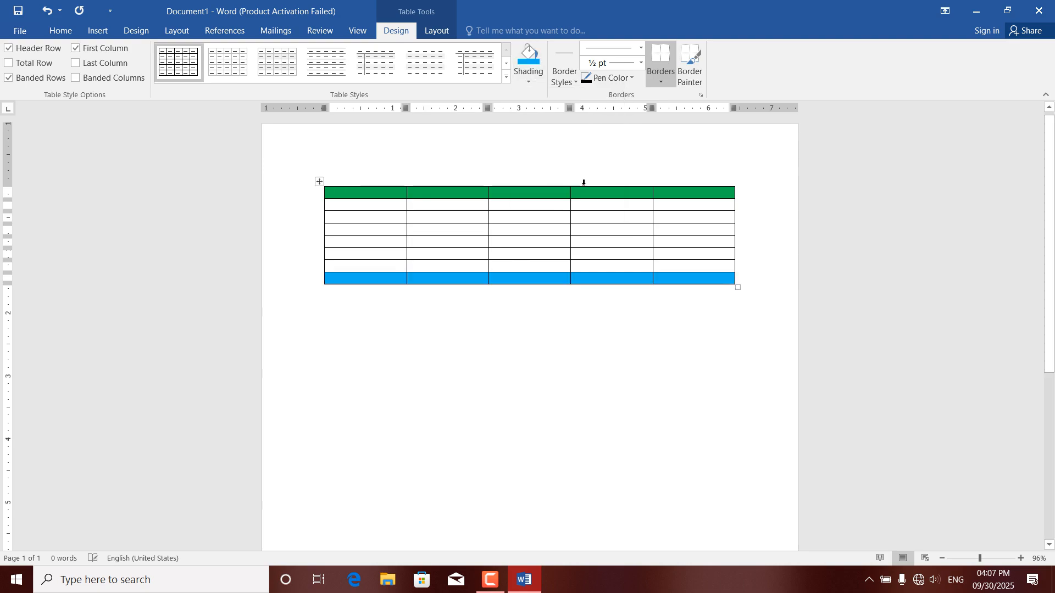
# Step: Shade the table's entire second column with a pale blue theme color
pyautogui.click(528, 182)
pyautogui.click(526, 180)
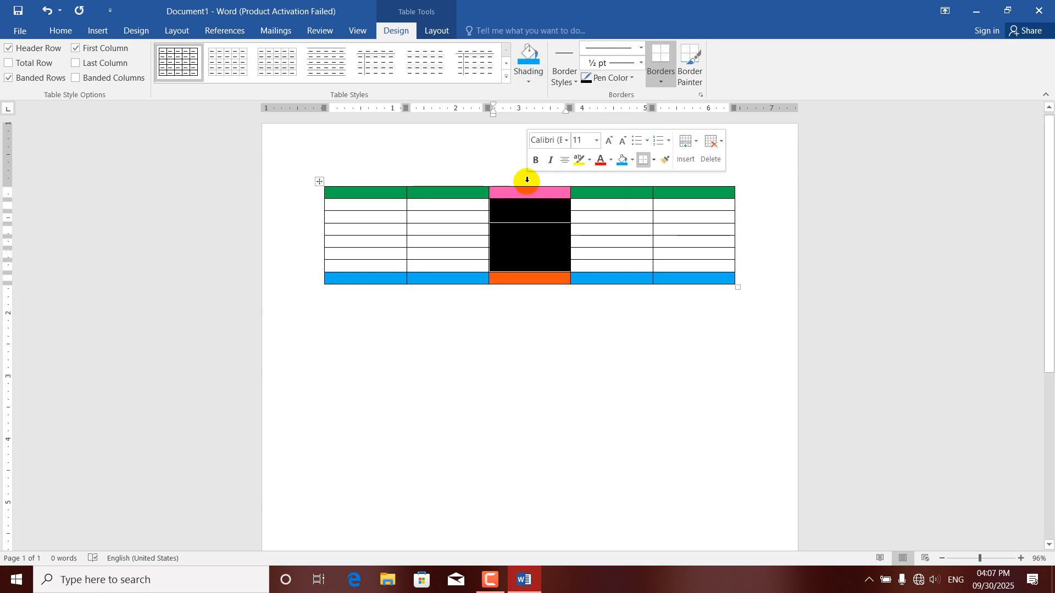
pyautogui.click(458, 179)
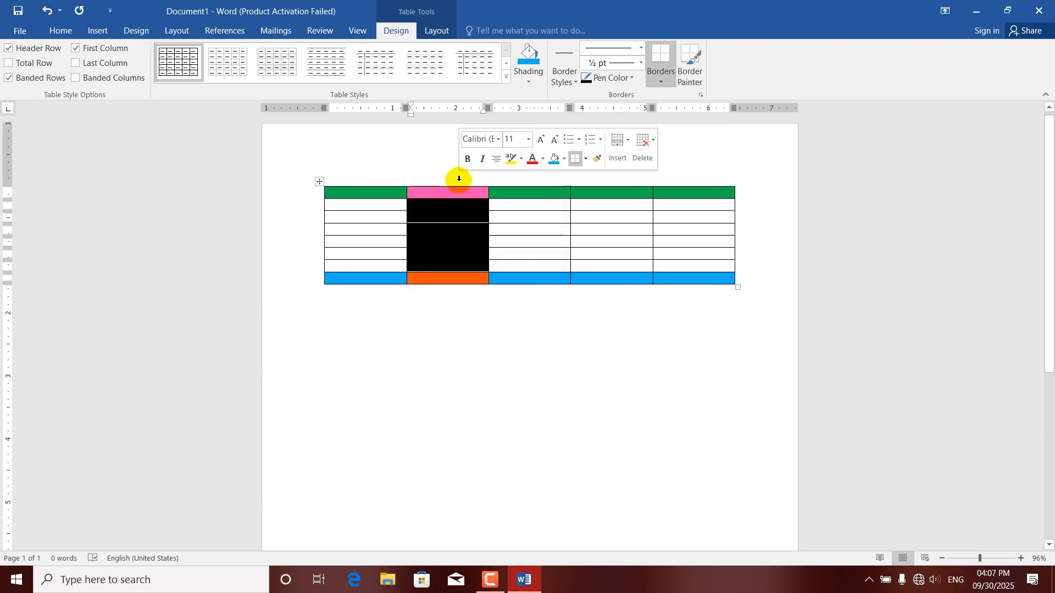
pyautogui.click(528, 82)
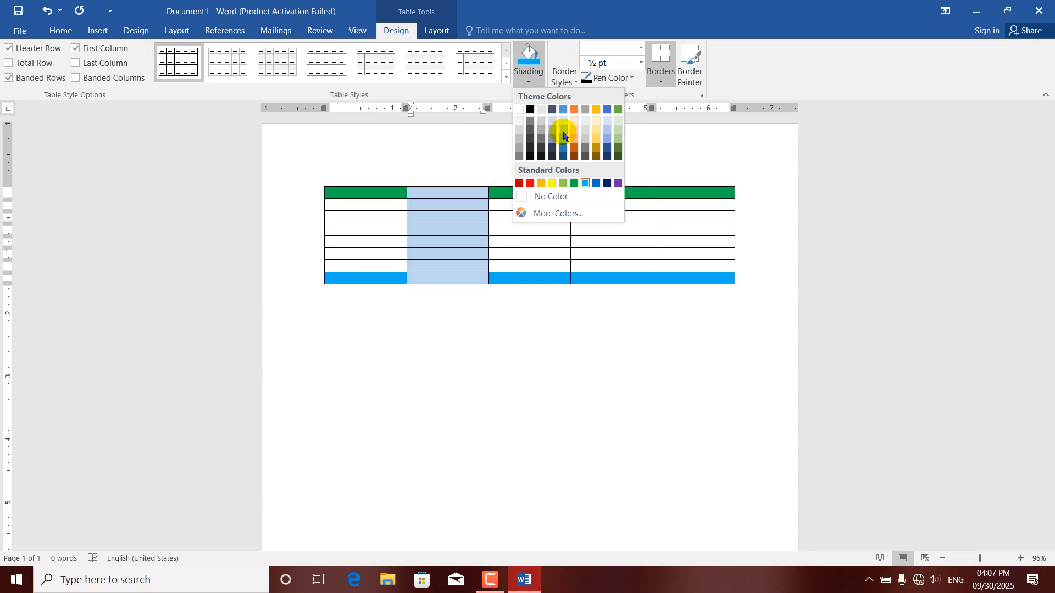
pyautogui.click(564, 137)
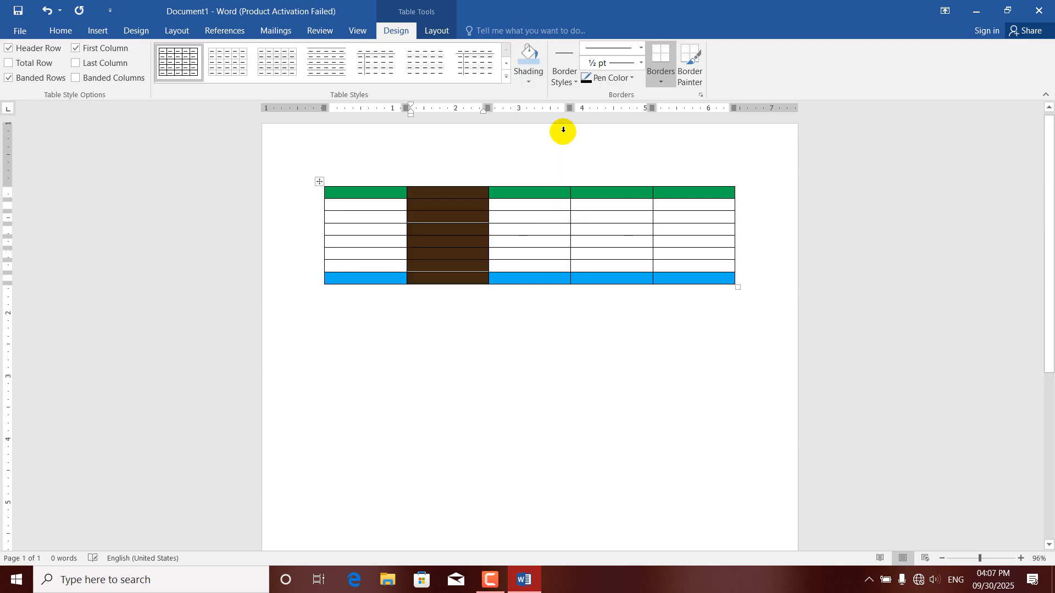
pyautogui.click(571, 215)
pyautogui.click(656, 220)
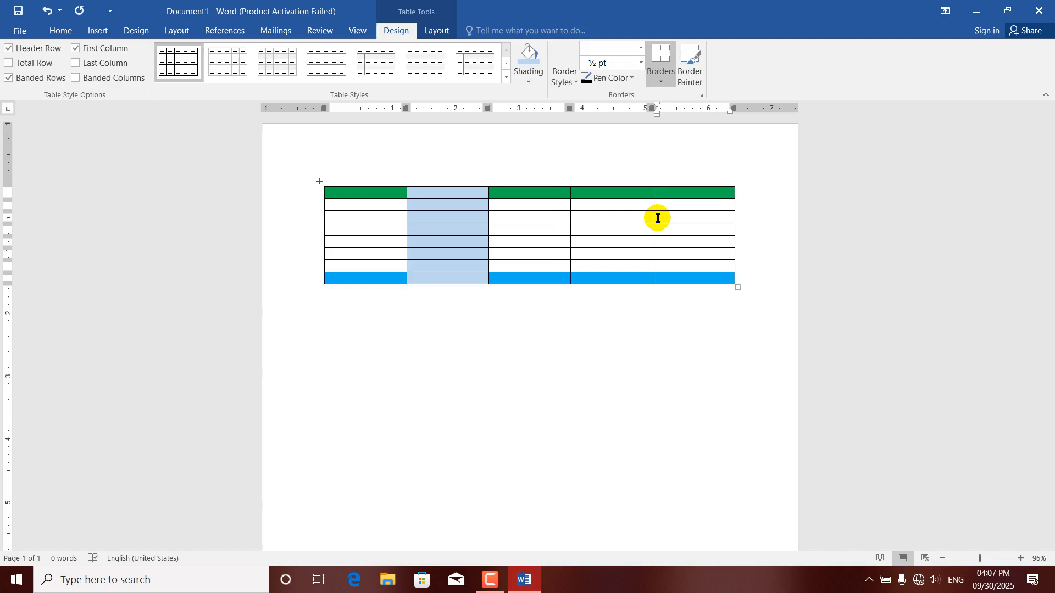
# Step: Undo the shading of the second column, the last row and the first row
pyautogui.hotkey('ctrl', 'z')
pyautogui.hotkey('ctrl', 'z')
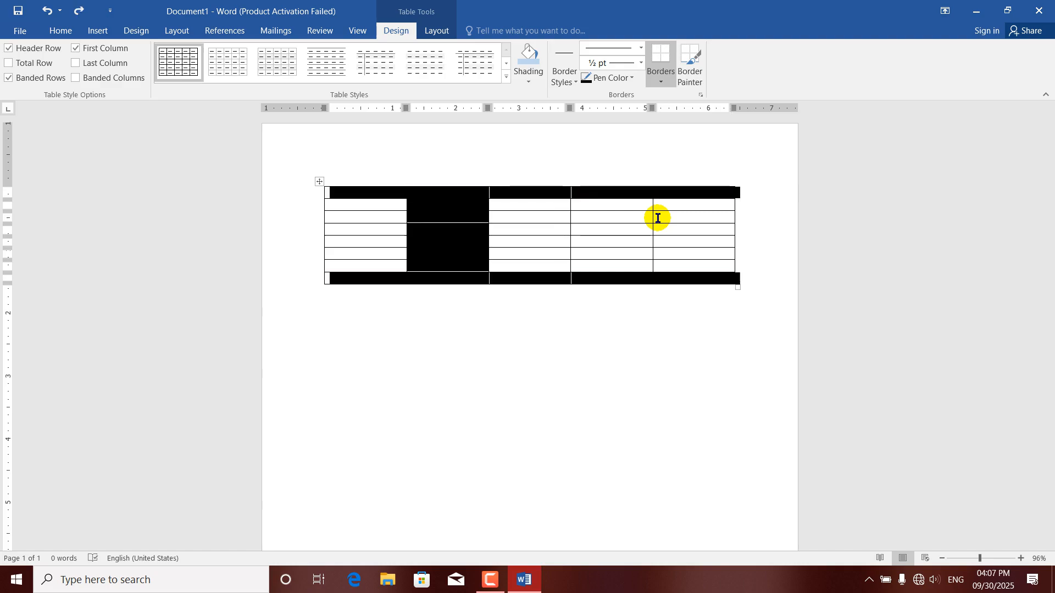
pyautogui.hotkey('ctrl', 'z')
pyautogui.click(610, 218)
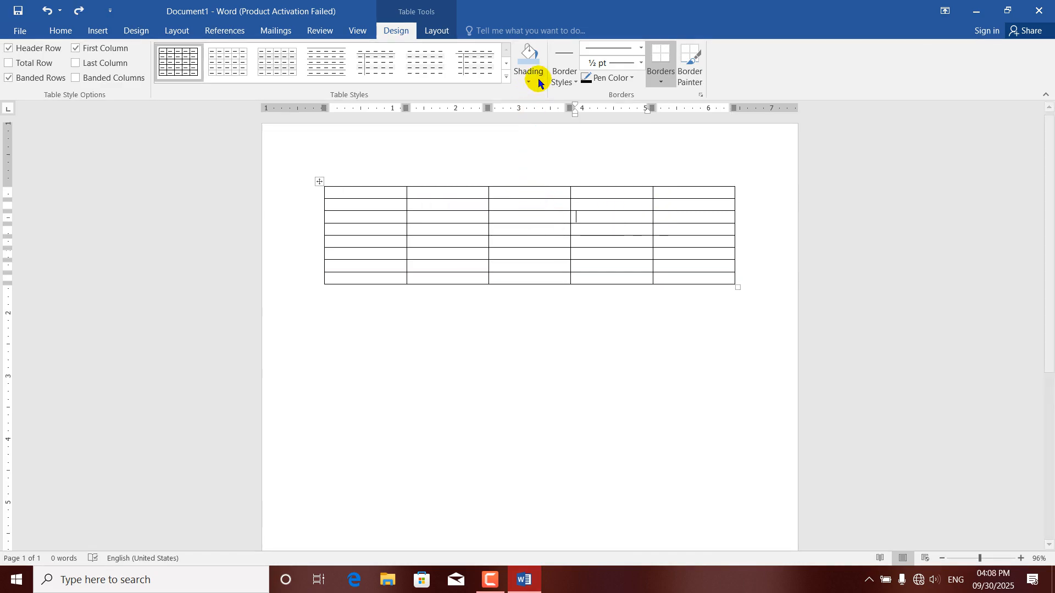
# Step: Paint 1½ pt black borders along the table's top edge, around the first row's third cell and down the adjoining line between columns three and four
pyautogui.click(573, 84)
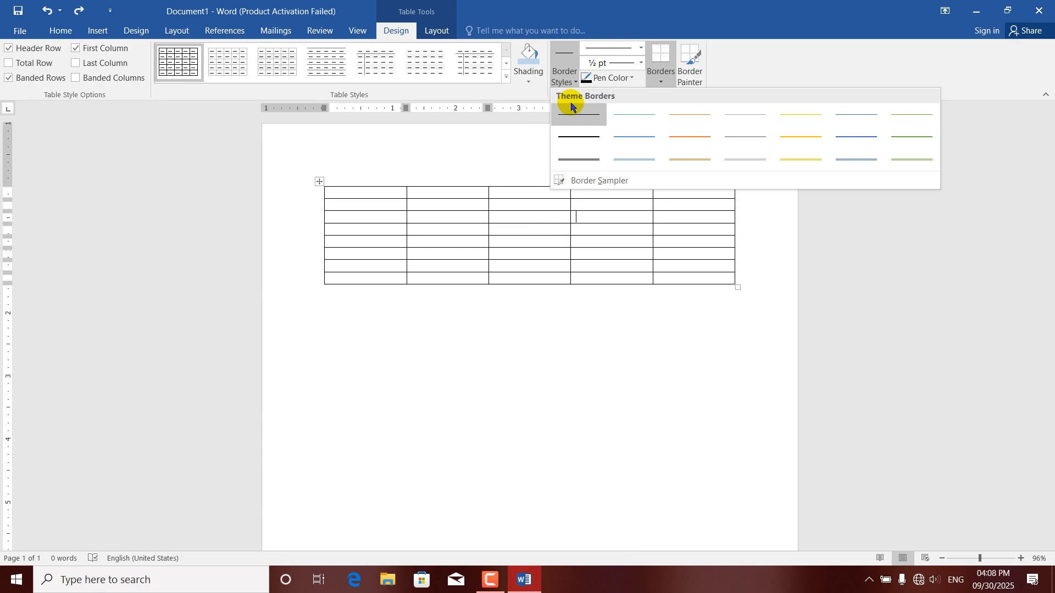
pyautogui.click(571, 136)
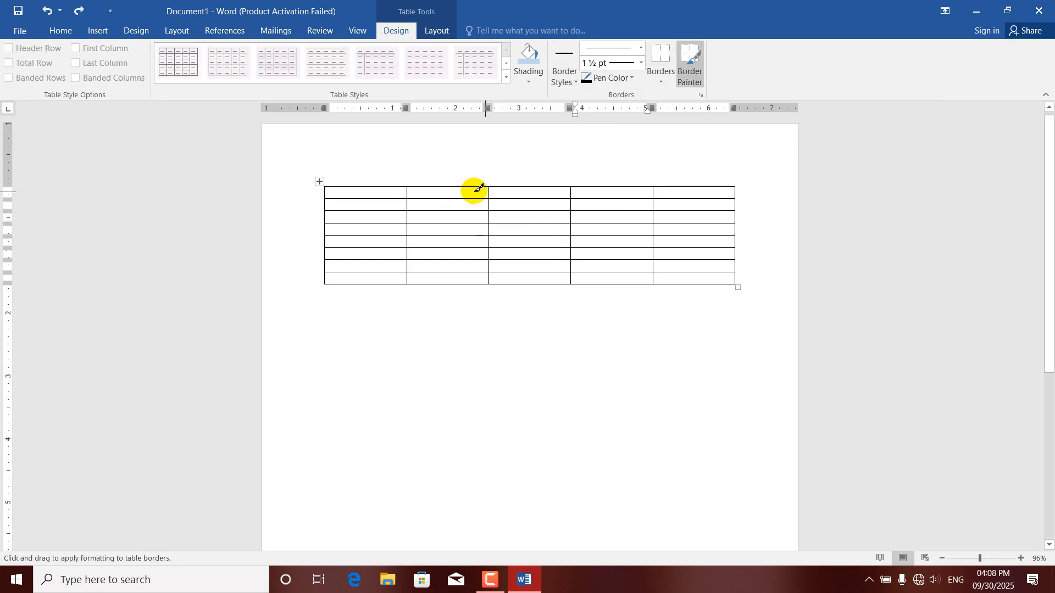
pyautogui.moveTo(440, 180); pyautogui.dragTo(672, 180)
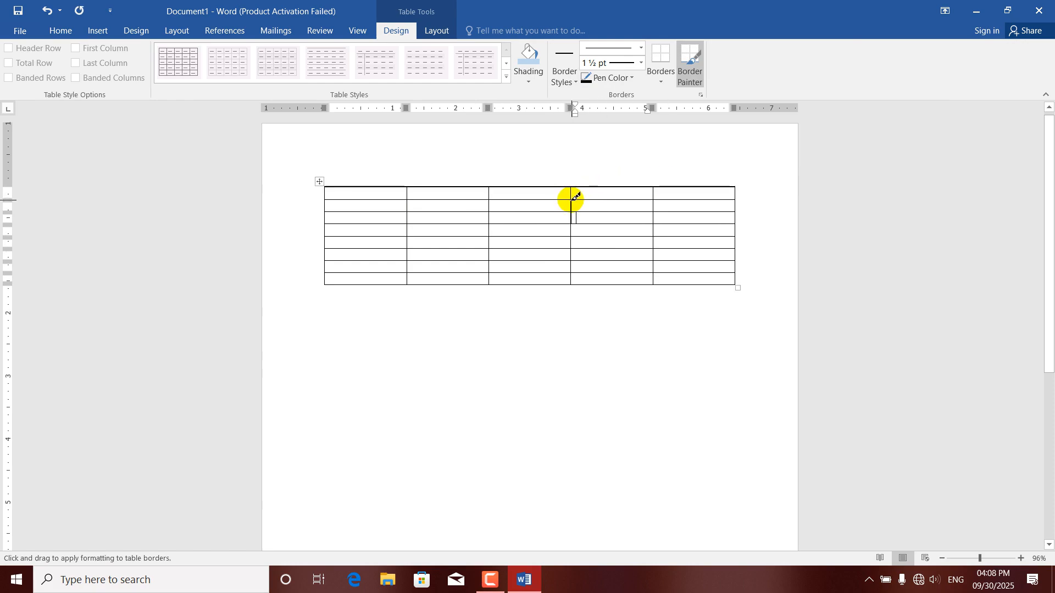
pyautogui.moveTo(566, 200); pyautogui.dragTo(494, 197)
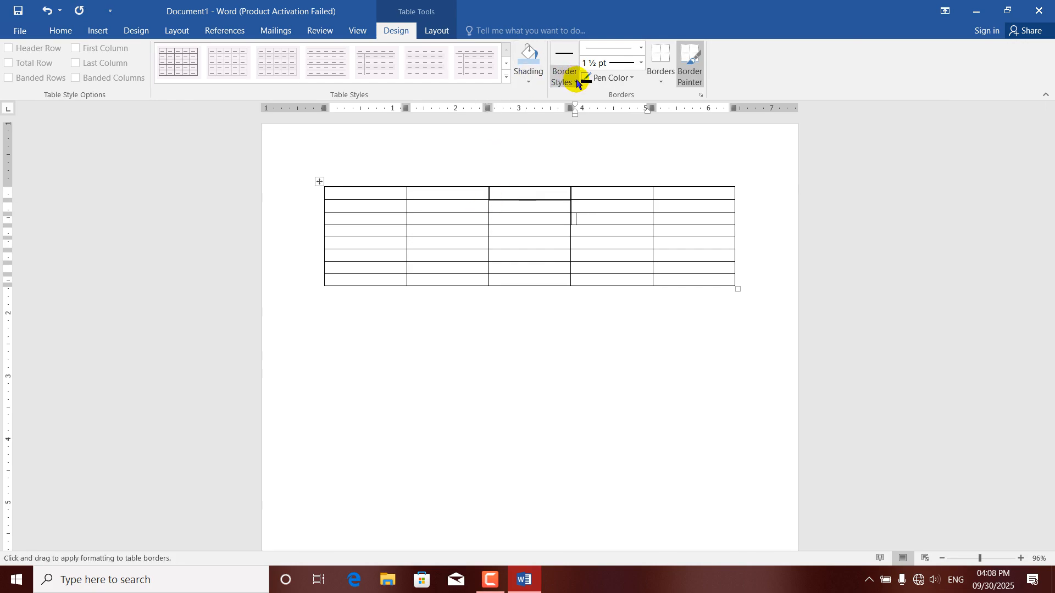
# Step: Repaint the top, right and bottom borders of the first row's third cell with the blue ½ pt theme border style from the third row
pyautogui.click(575, 82)
pyautogui.click(633, 160)
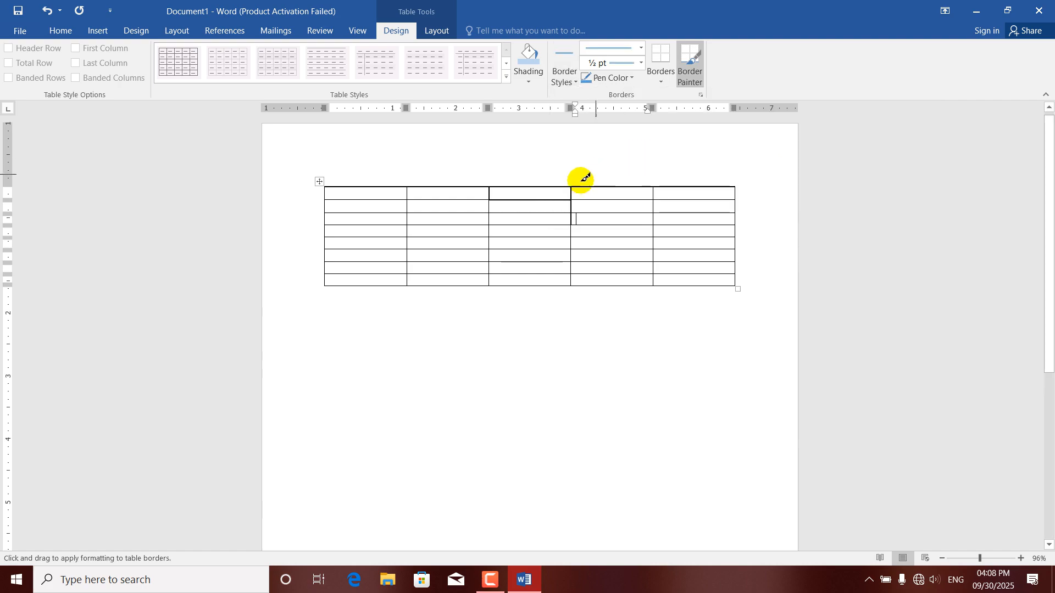
pyautogui.click(568, 196)
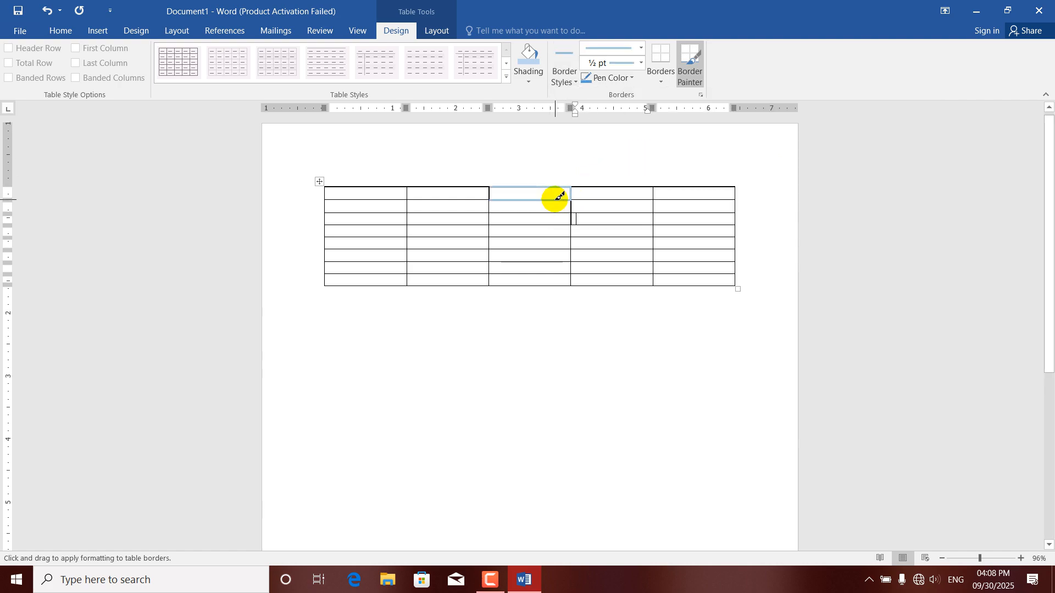
# Step: Paint a black 3 pt thin-thick-thin border around the first row's fourth cell
pyautogui.click(574, 82)
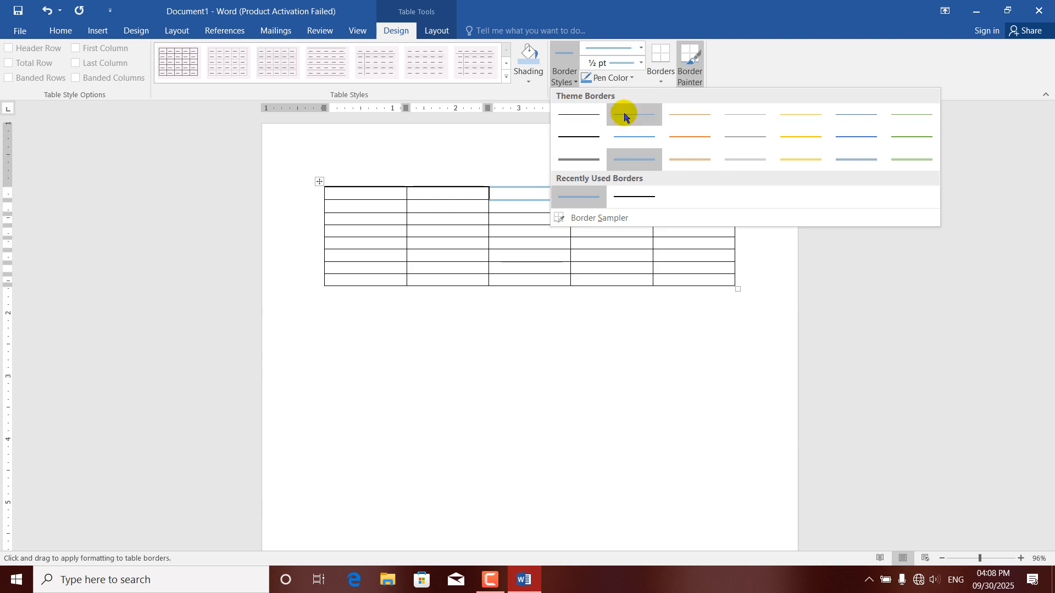
pyautogui.click(583, 136)
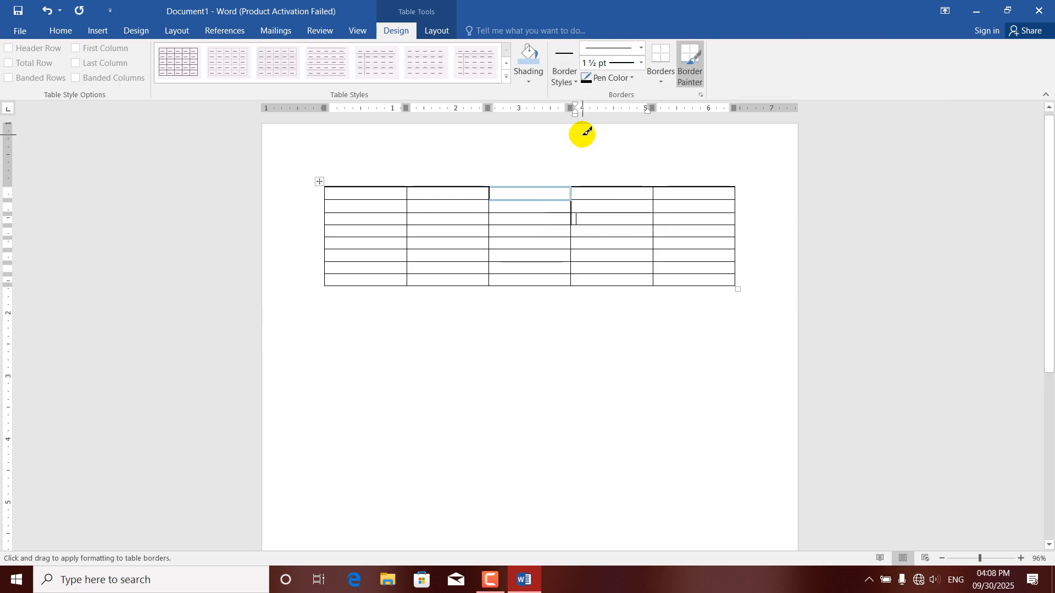
pyautogui.click(641, 49)
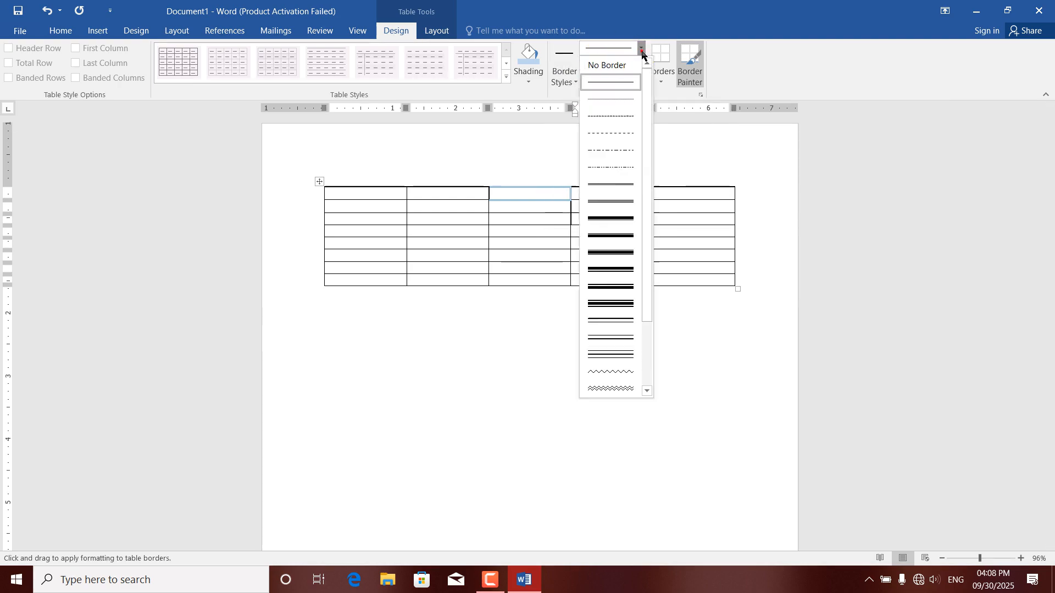
pyautogui.click(603, 253)
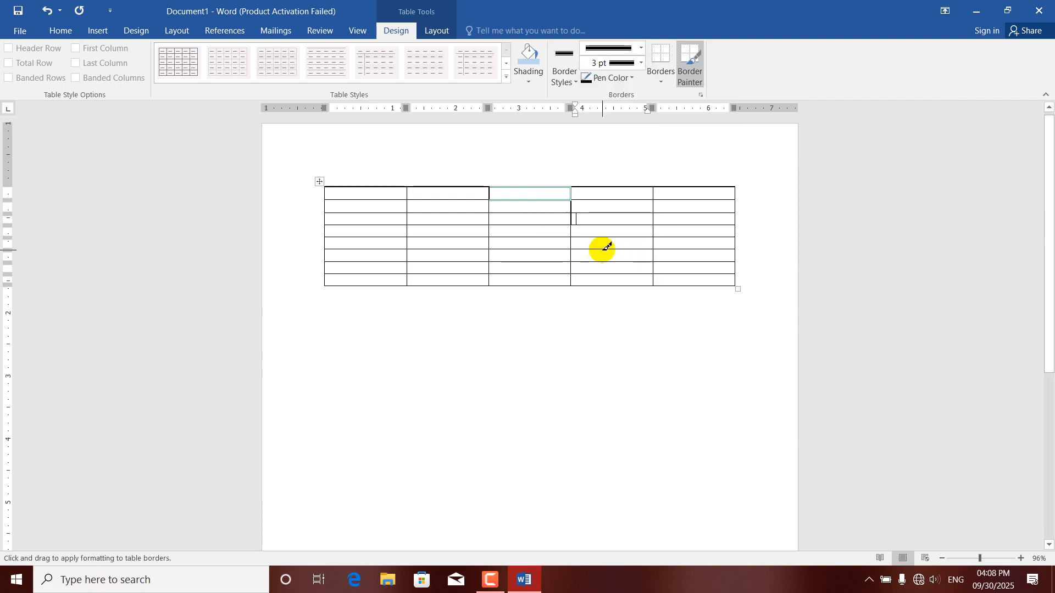
pyautogui.click(601, 186)
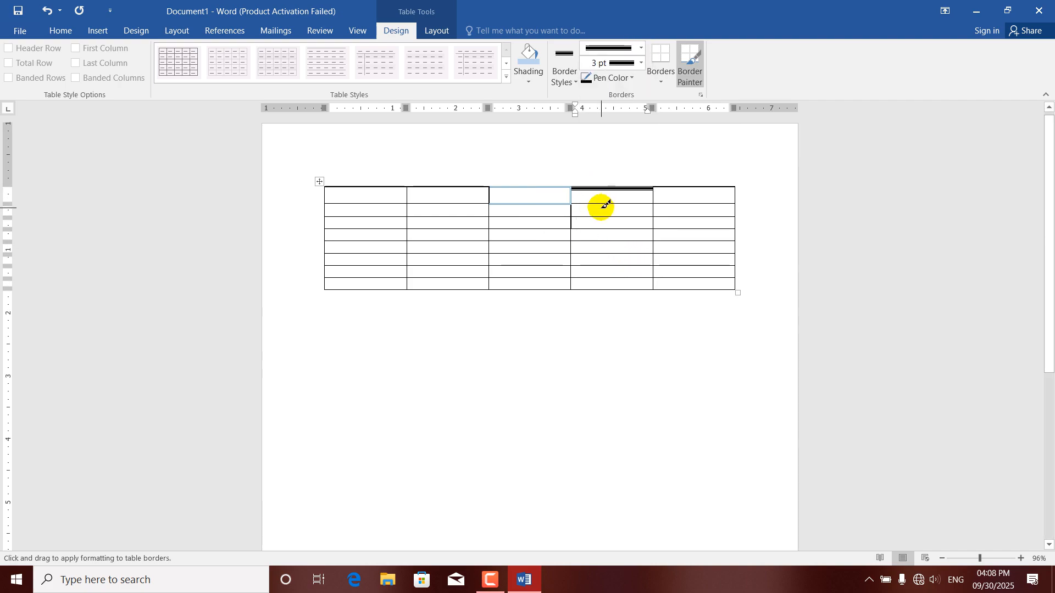
pyautogui.click(603, 204)
pyautogui.click(654, 200)
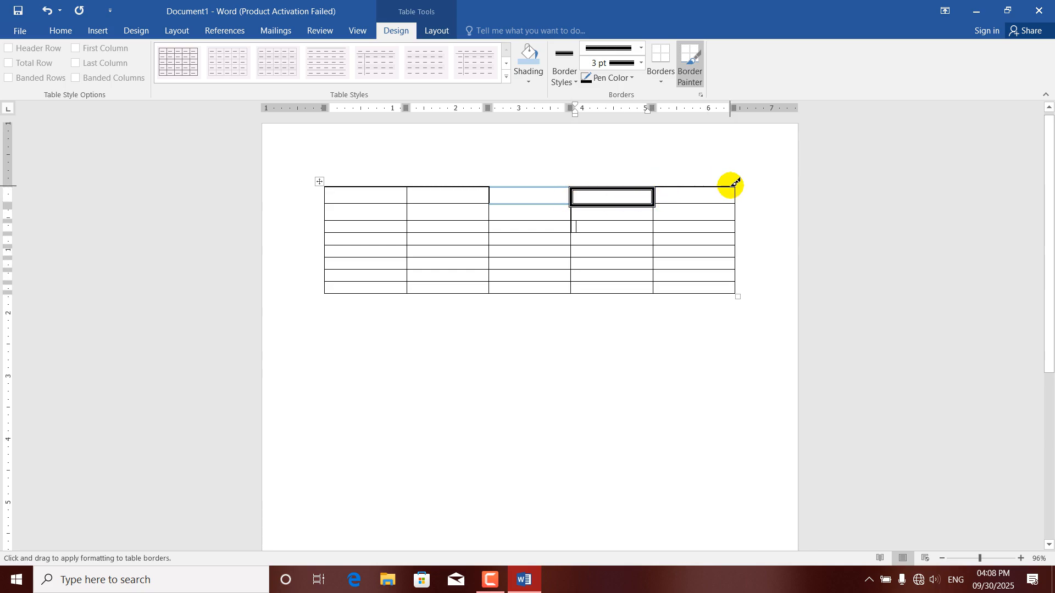
# Step: Paint the table's entire top, right and left outer edges with the same 3 pt thin-thick-thin border
pyautogui.moveTo(548, 258); pyautogui.dragTo(429, 260)
pyautogui.moveTo(659, 205); pyautogui.dragTo(615, 180)
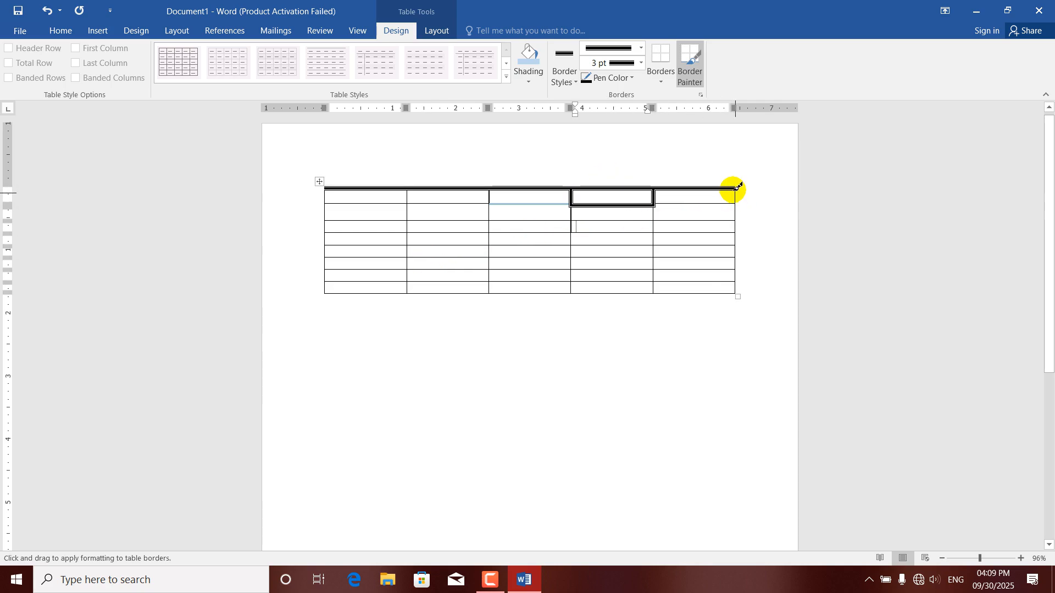
pyautogui.moveTo(738, 187)
pyautogui.mouseDown()
pyautogui.moveTo(737, 254)
pyautogui.moveTo(673, 287)
pyautogui.moveTo(730, 278)
pyautogui.moveTo(733, 294)
pyautogui.mouseUp()
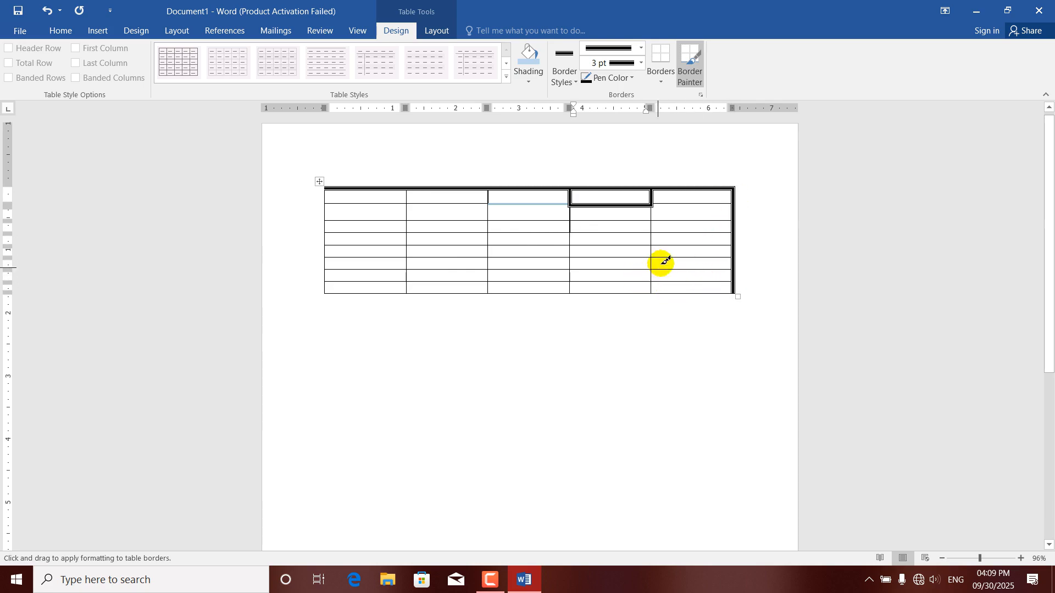
pyautogui.moveTo(608, 266)
pyautogui.mouseDown()
pyautogui.moveTo(514, 253)
pyautogui.moveTo(373, 265)
pyautogui.mouseUp()
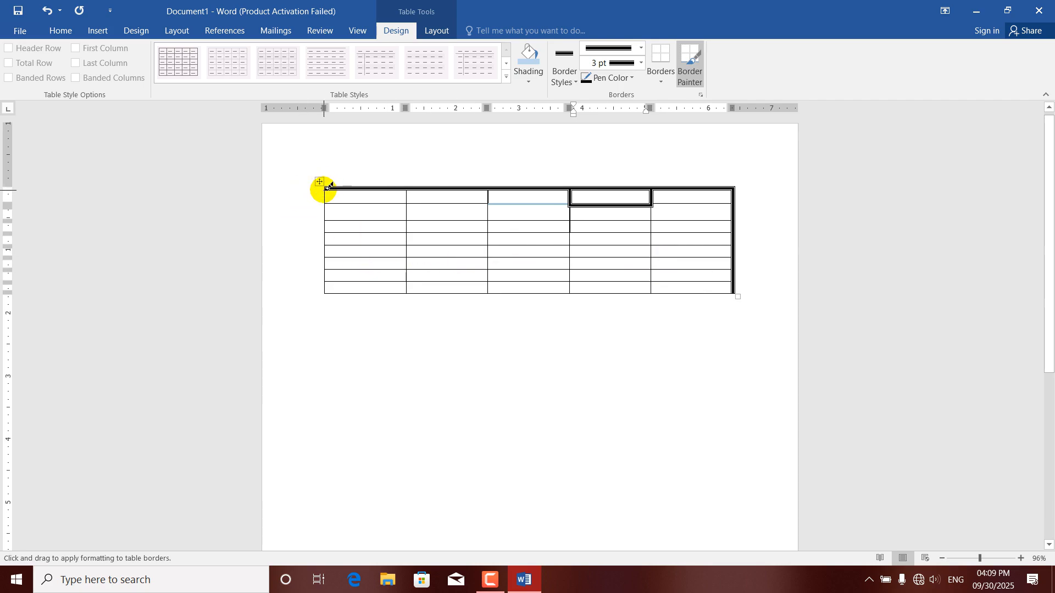
pyautogui.moveTo(328, 281); pyautogui.dragTo(325, 289)
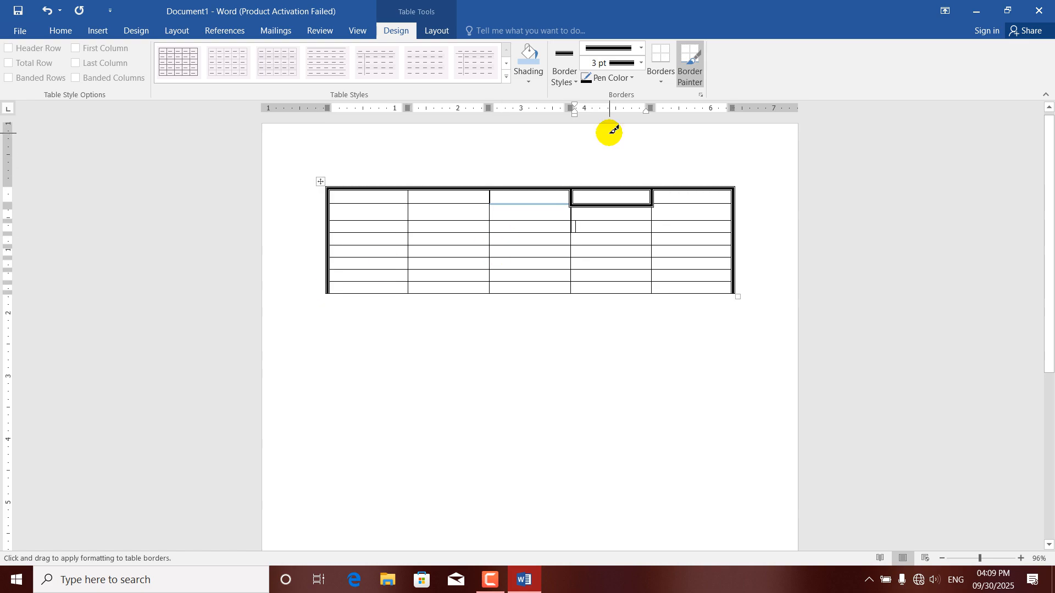
# Step: Paint both sides of column four below the first row with the wider-gap 3 pt thin-thick-thin line style
pyautogui.click(641, 50)
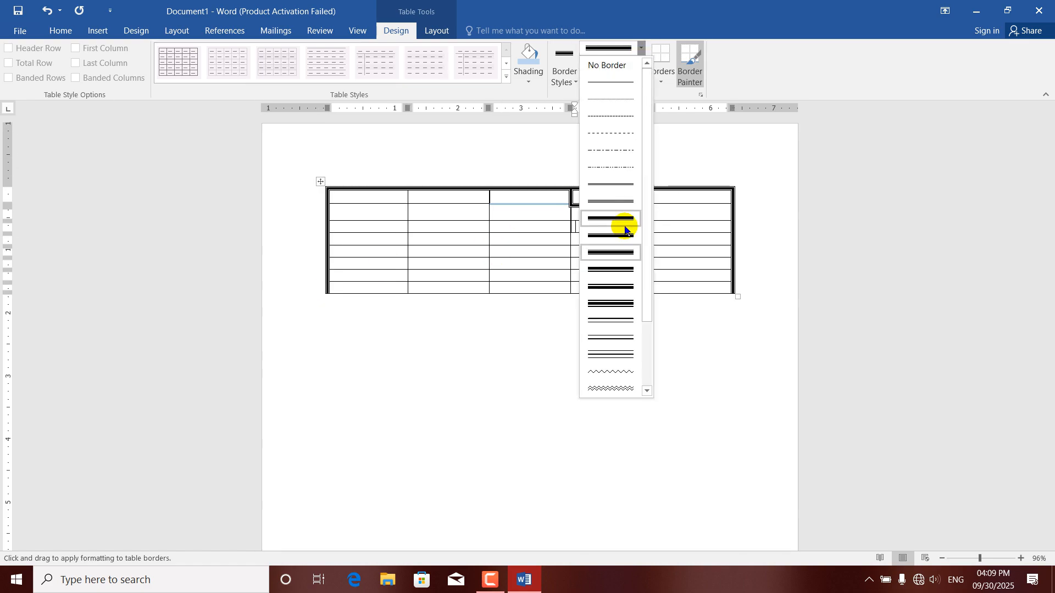
pyautogui.click(607, 304)
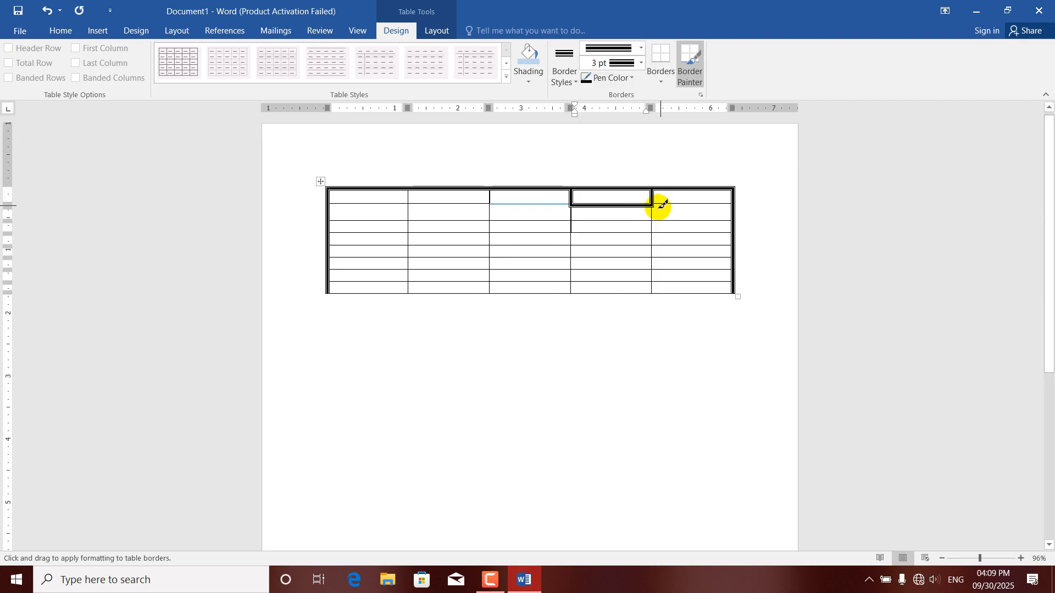
pyautogui.moveTo(651, 207); pyautogui.dragTo(652, 291)
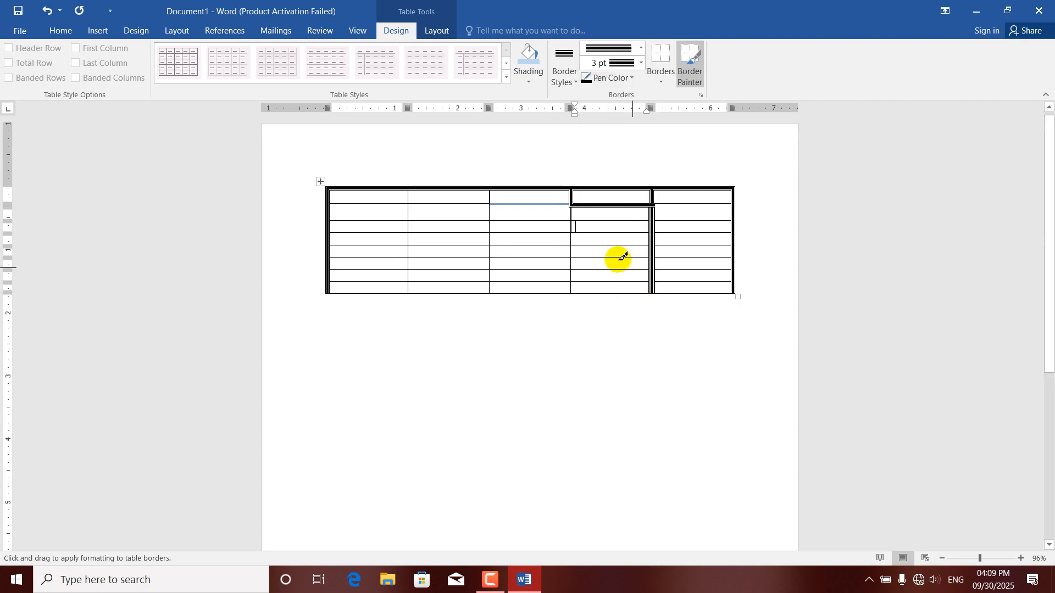
pyautogui.moveTo(577, 283); pyautogui.dragTo(574, 291)
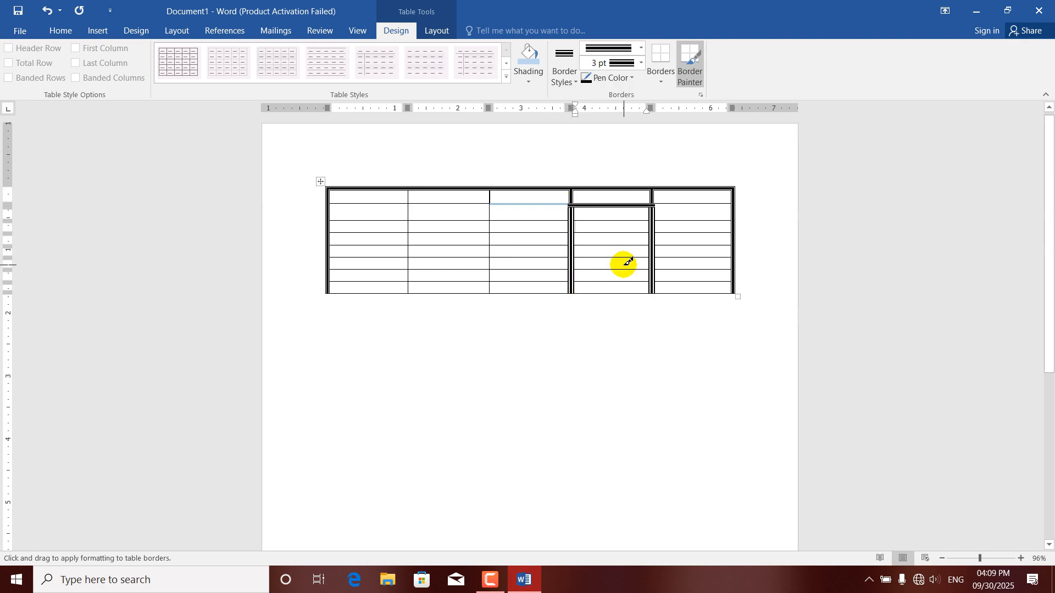
# Step: Paint 6 pt thin-thick borders under the first row's third cell and along column three's left side through the top four rows
pyautogui.click(641, 62)
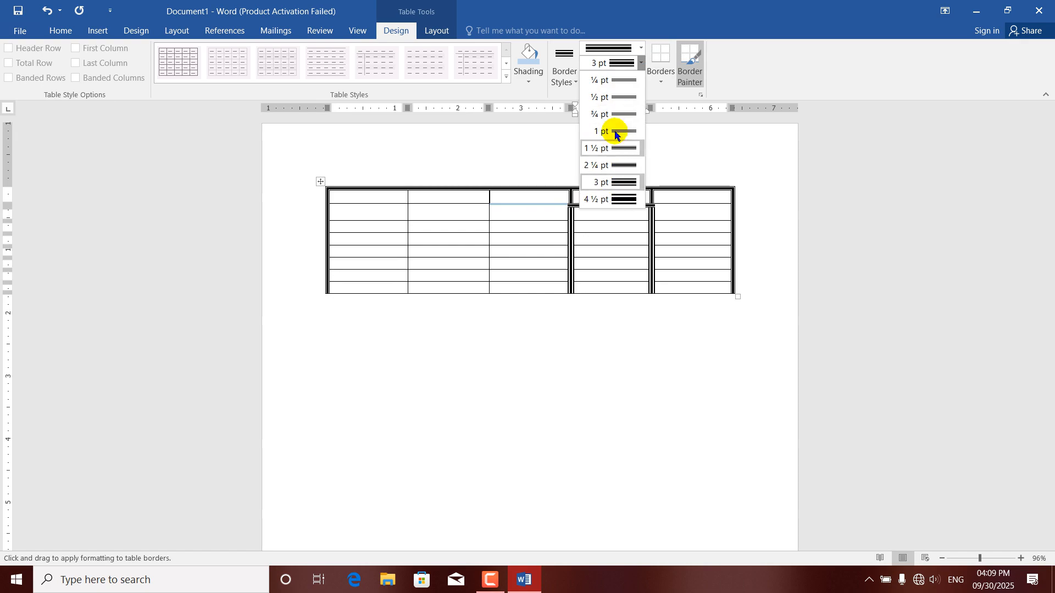
pyautogui.click(640, 48)
pyautogui.click(640, 50)
pyautogui.click(640, 49)
pyautogui.click(614, 214)
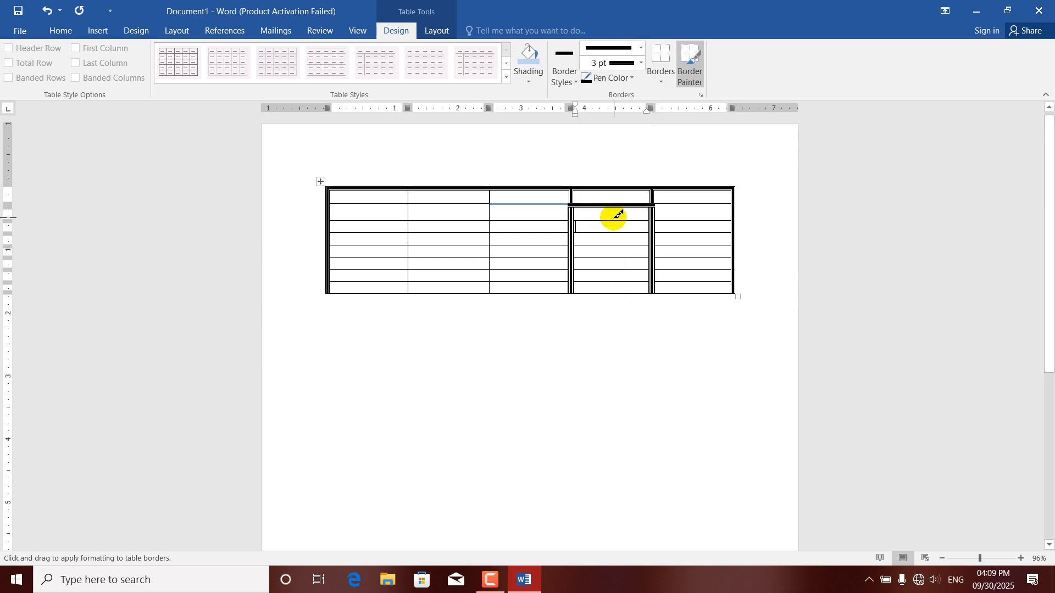
pyautogui.click(641, 63)
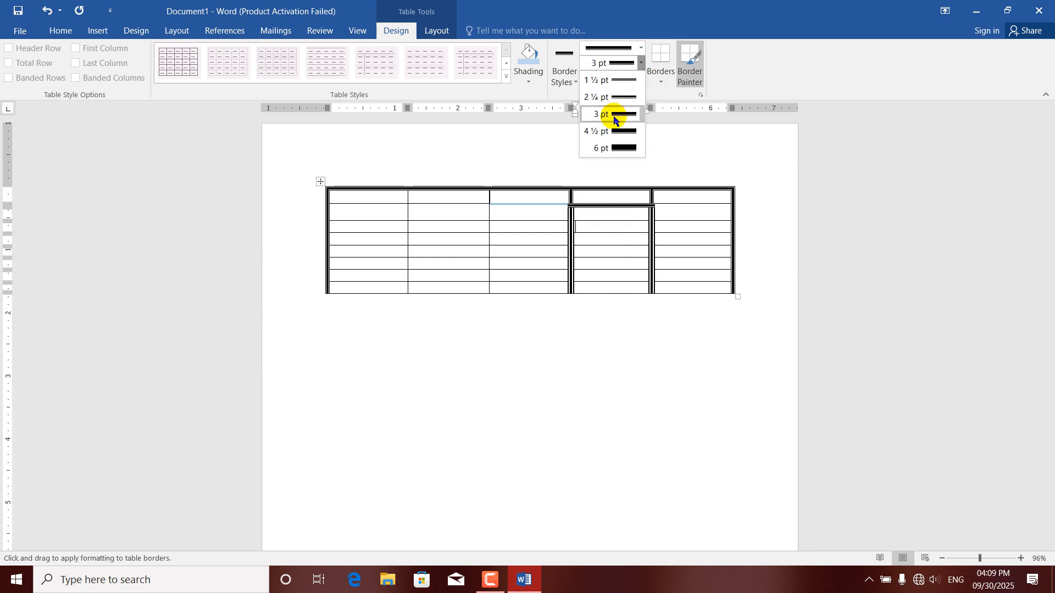
pyautogui.click(603, 149)
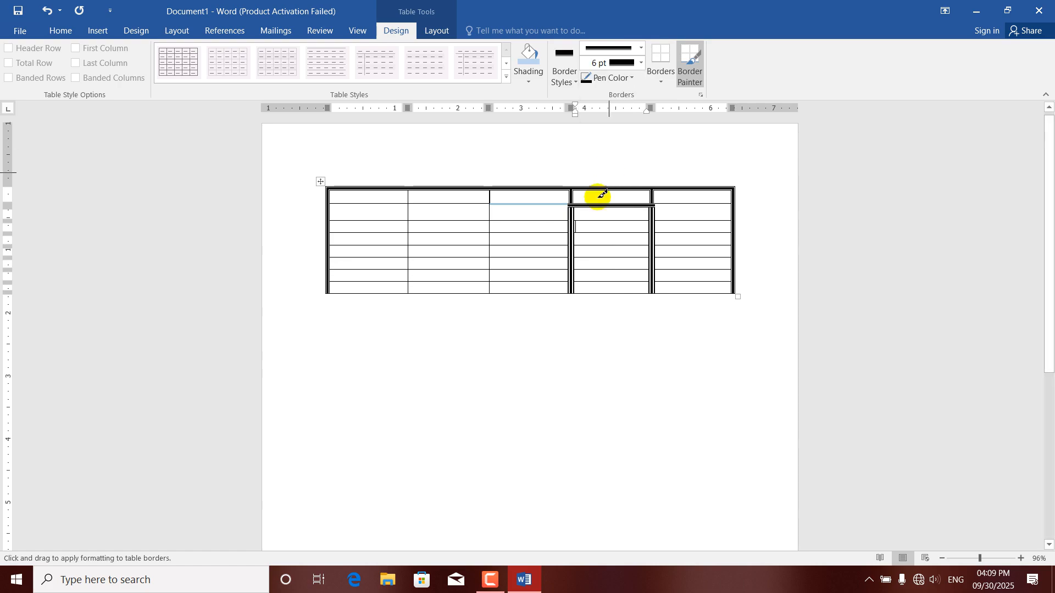
pyautogui.click(542, 205)
pyautogui.click(490, 198)
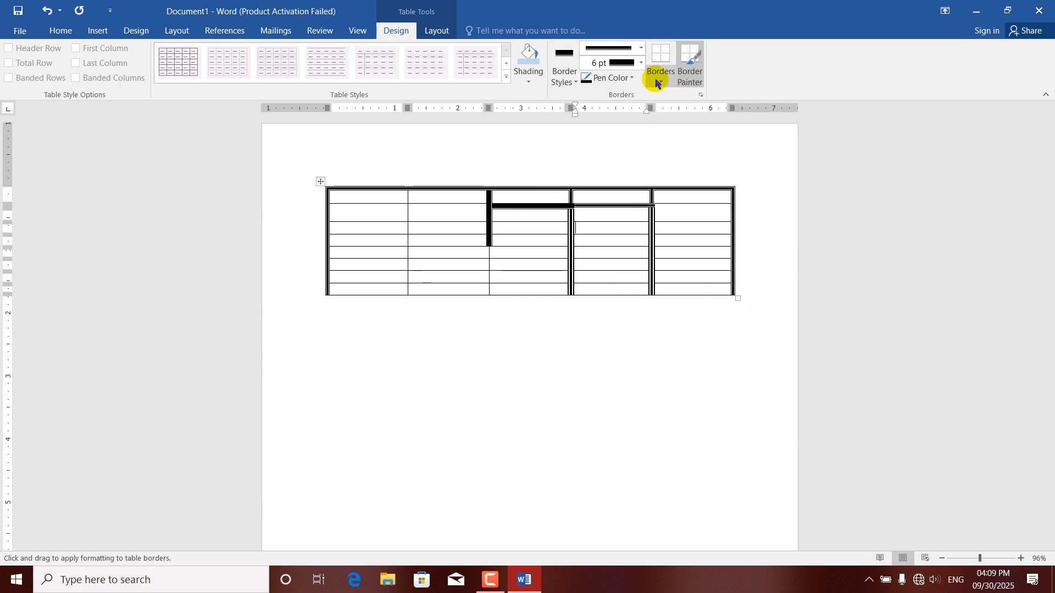
# Step: Repaint the full-height lines between columns two and three and columns three and four with a 1½ pt border
pyautogui.click(639, 47)
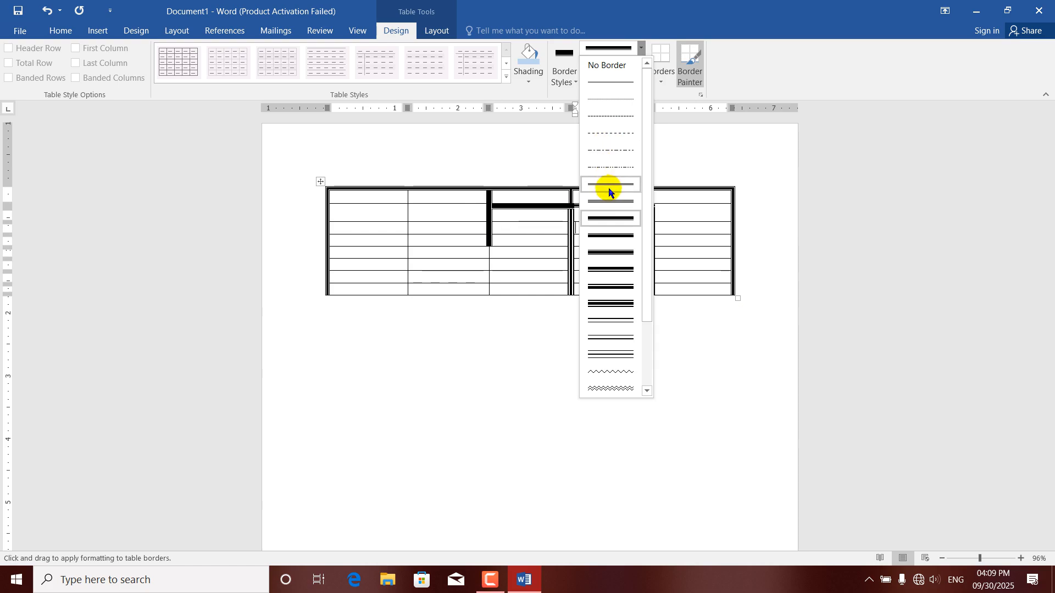
pyautogui.click(682, 145)
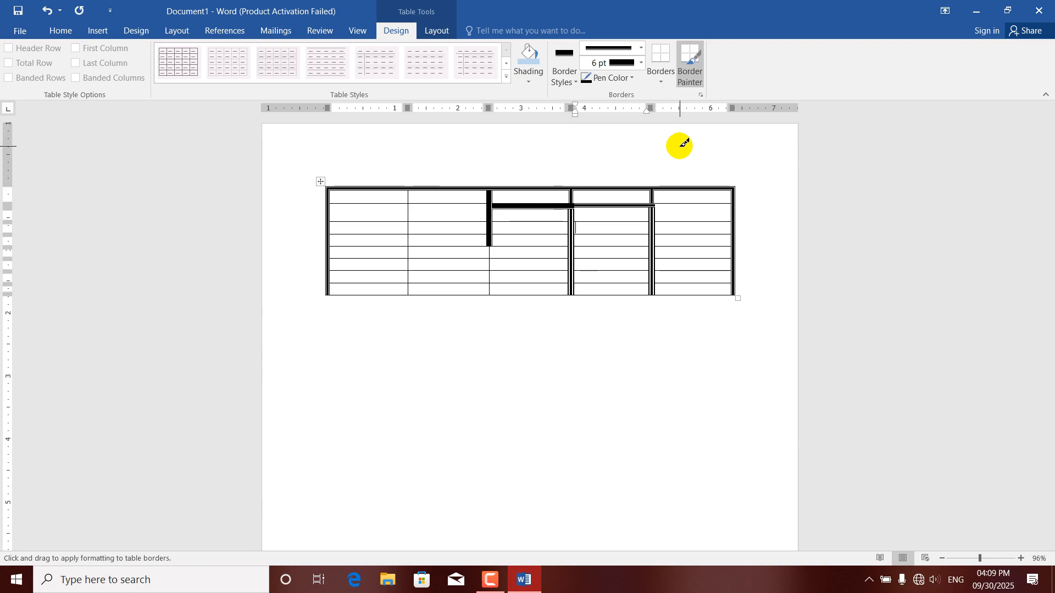
pyautogui.click(641, 63)
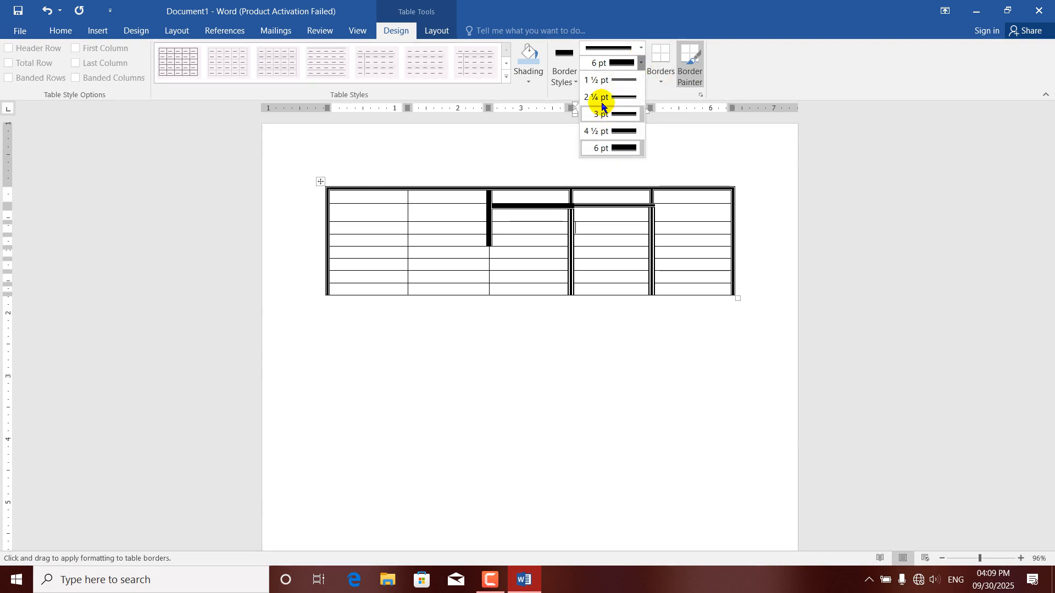
pyautogui.click(607, 82)
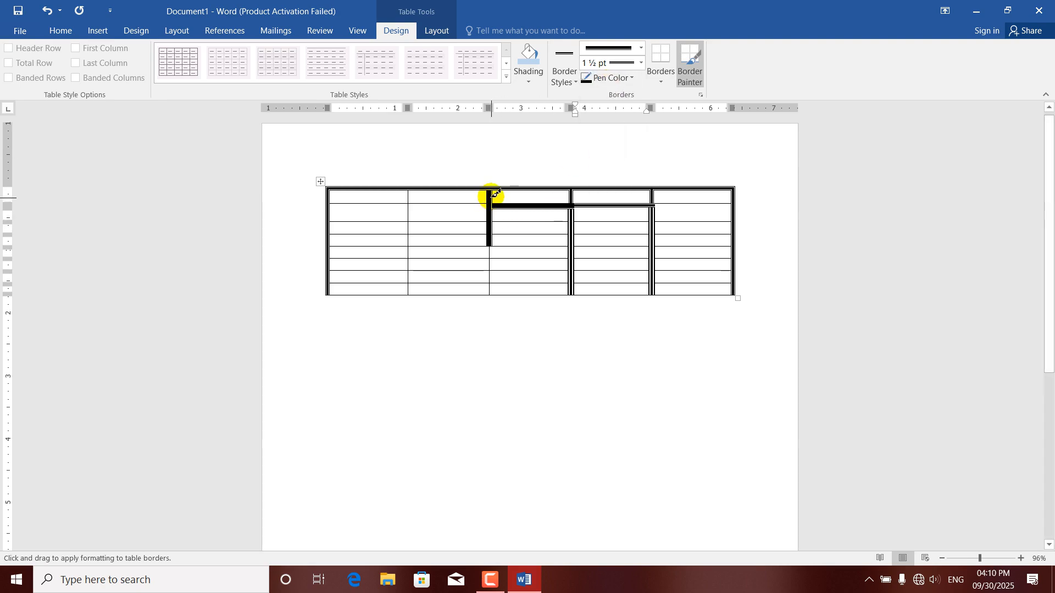
pyautogui.moveTo(494, 283); pyautogui.dragTo(489, 287)
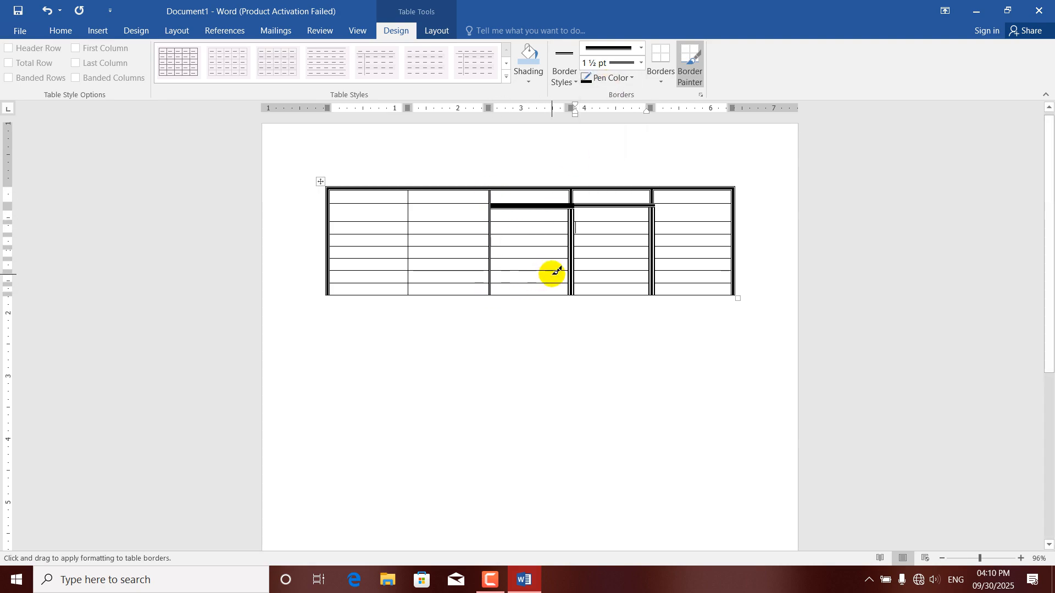
pyautogui.moveTo(573, 193); pyautogui.dragTo(571, 288)
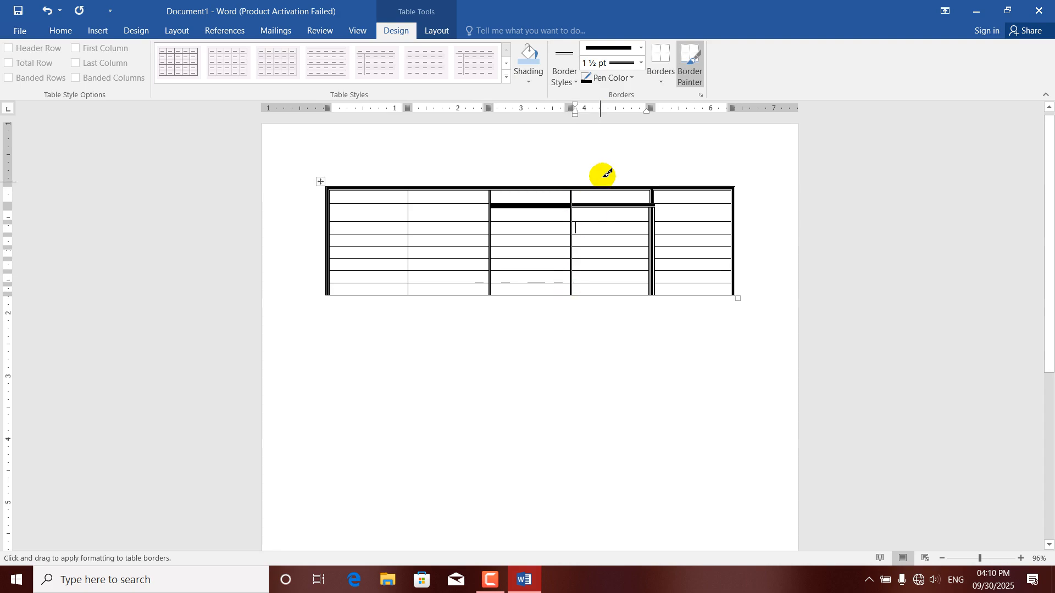
# Step: Paint red 1½ pt borders under the first row's third cell and between columns three and four below the first row
pyautogui.click(632, 79)
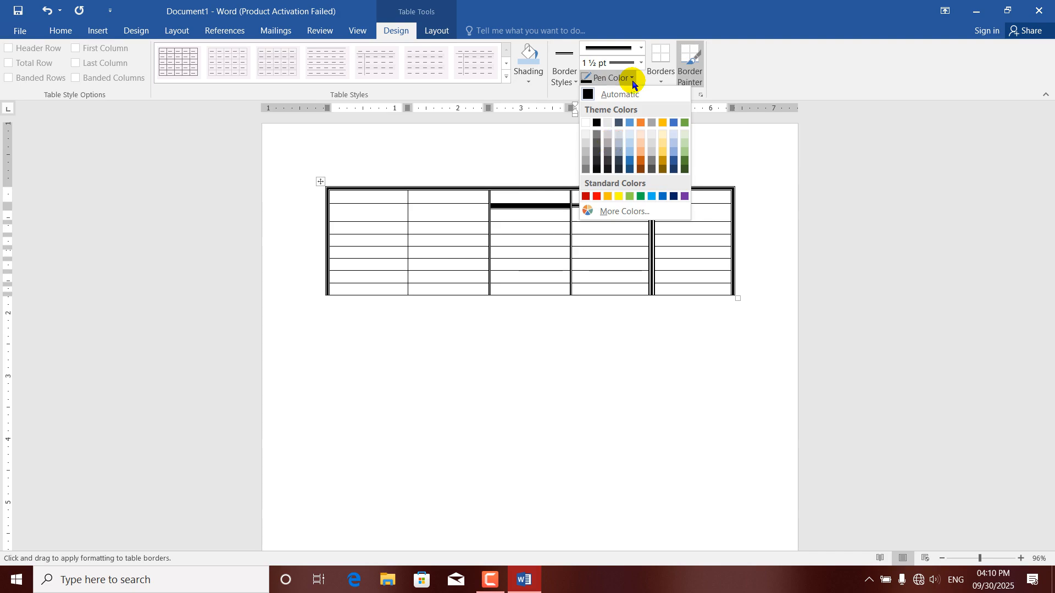
pyautogui.click(596, 197)
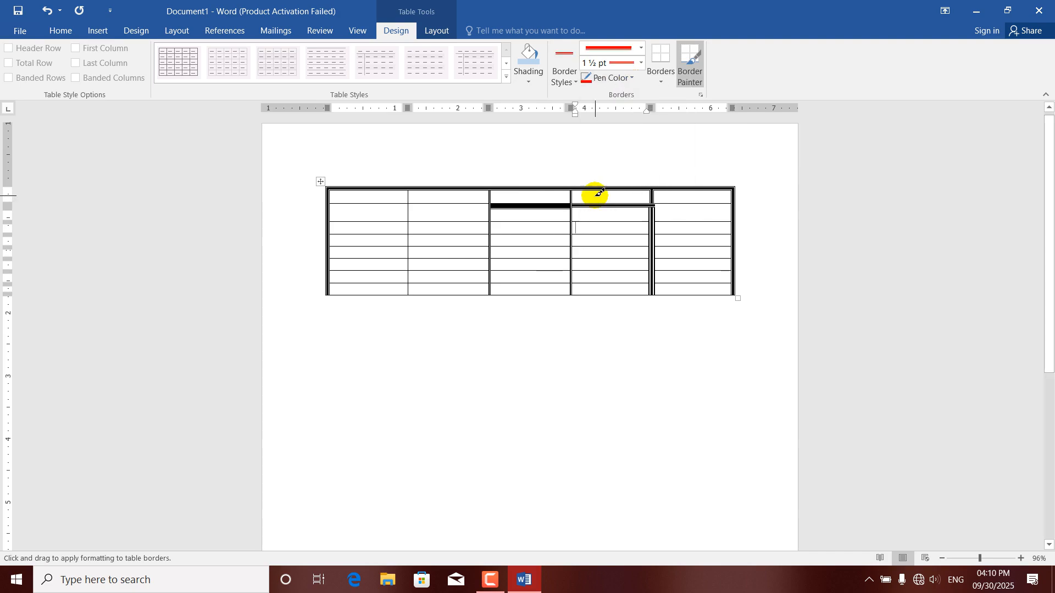
pyautogui.click(525, 204)
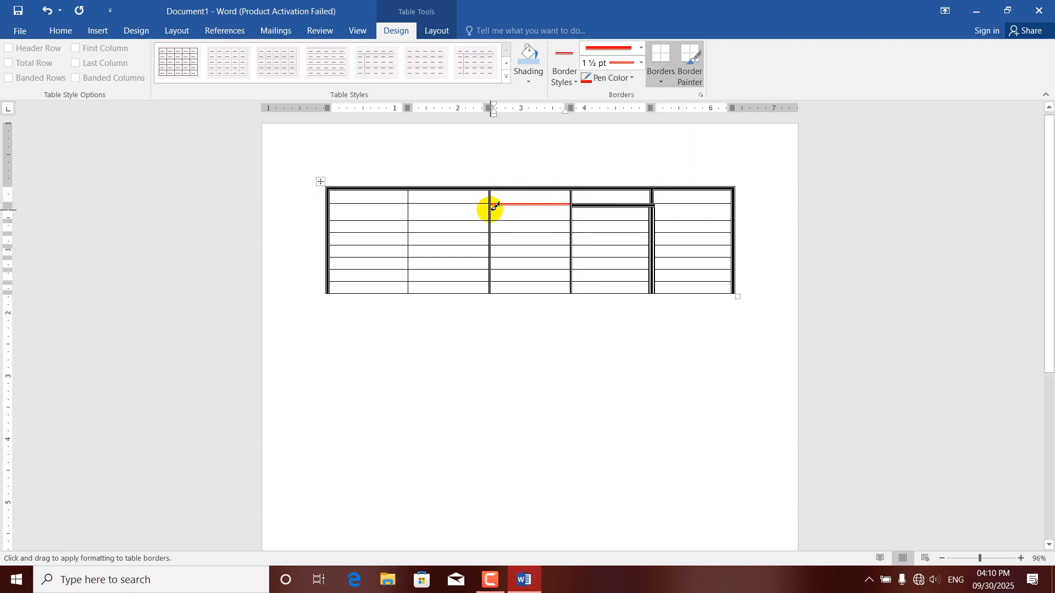
pyautogui.moveTo(493, 271); pyautogui.dragTo(492, 286)
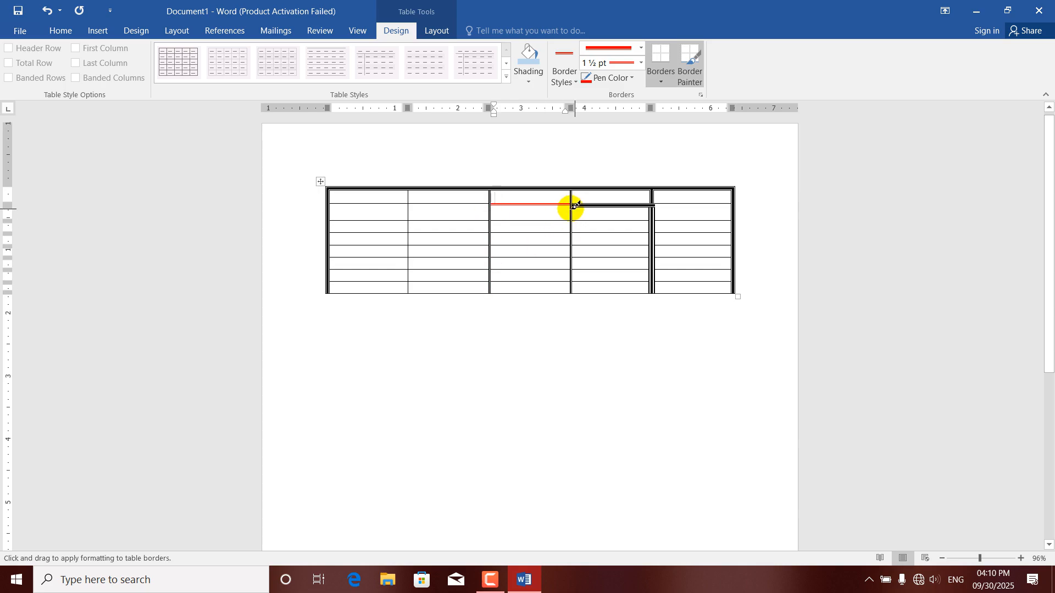
pyautogui.moveTo(568, 284); pyautogui.dragTo(560, 306)
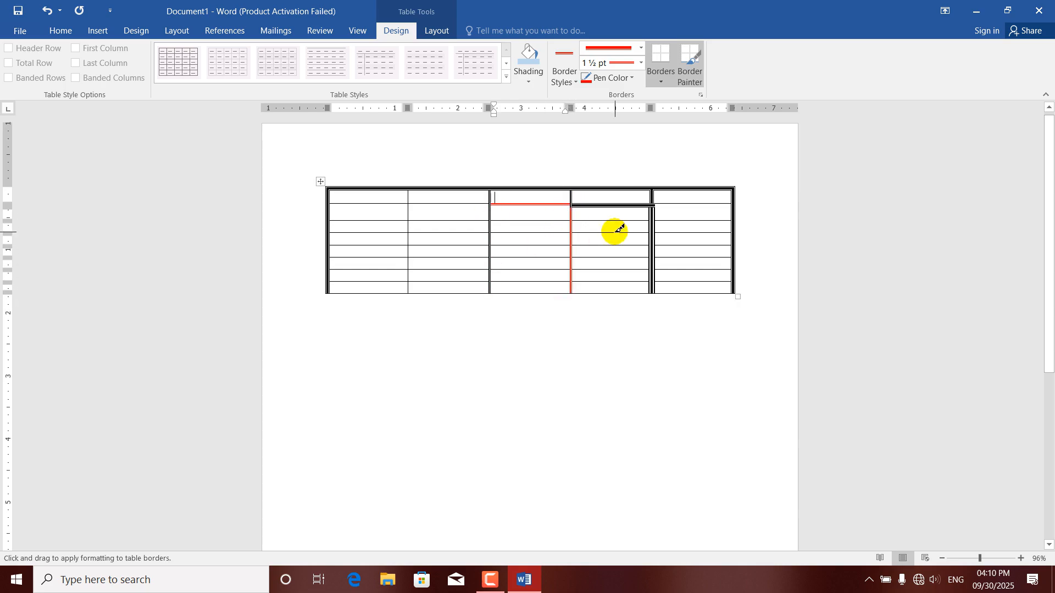
# Step: Paint red borders along the top and bottom of the first row's fourth cell and down column four's right side through row three
pyautogui.click(623, 206)
pyautogui.click(656, 194)
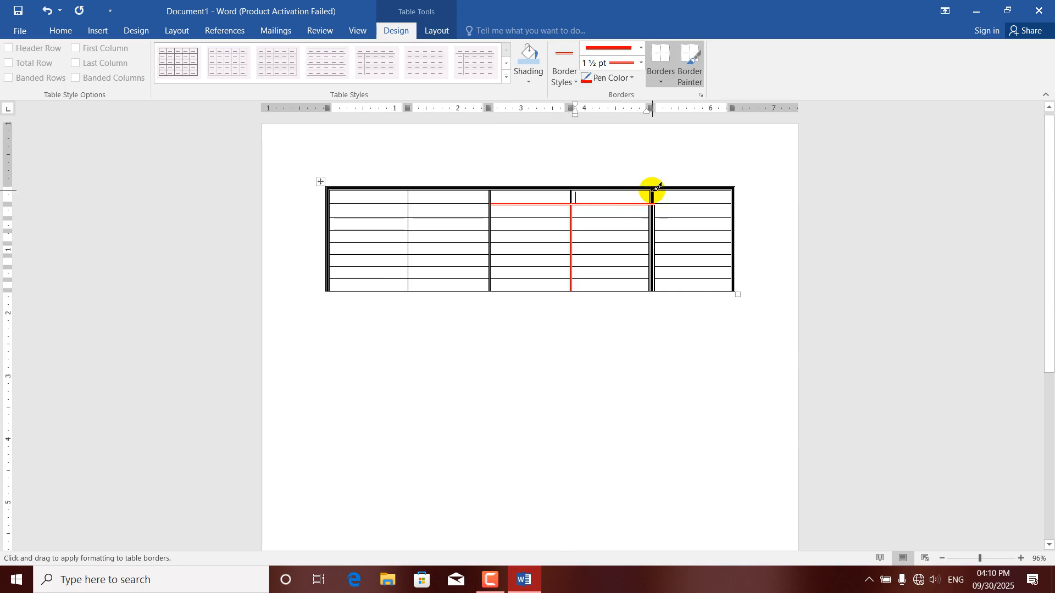
pyautogui.click(653, 221)
pyautogui.click(639, 187)
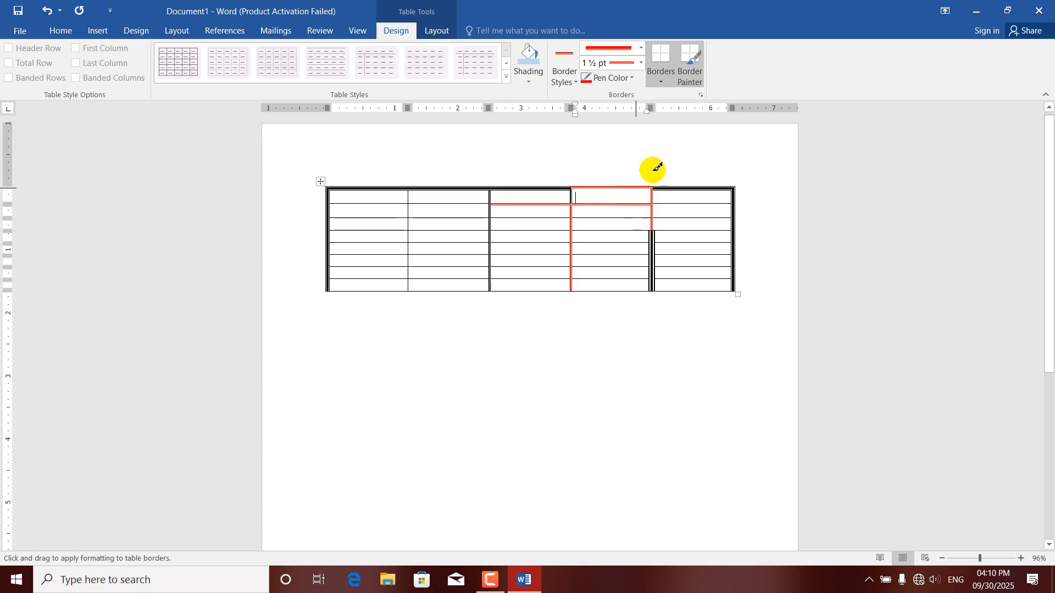
pyautogui.click(632, 82)
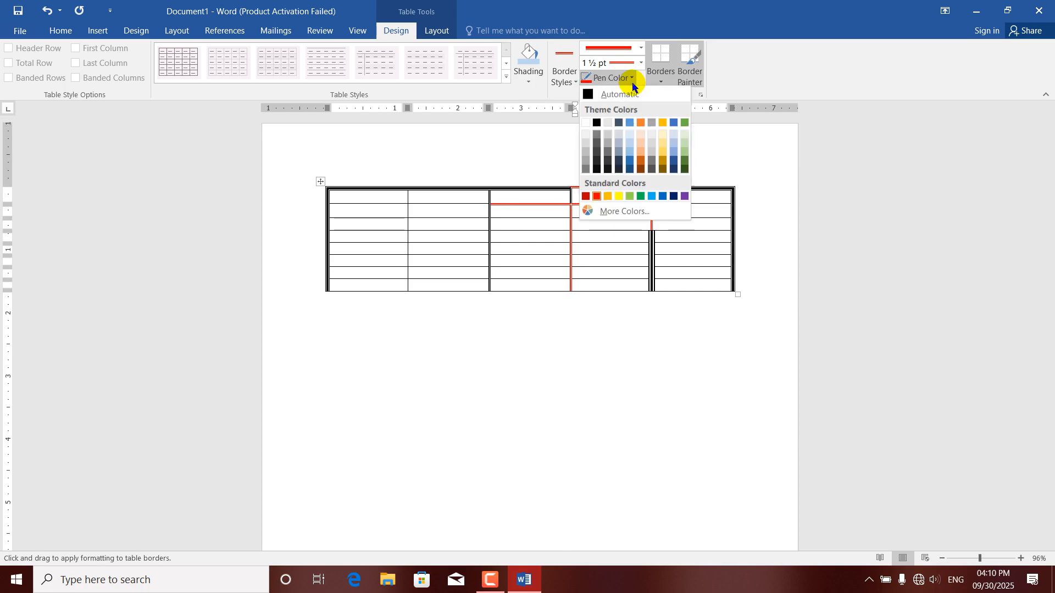
pyautogui.click(630, 214)
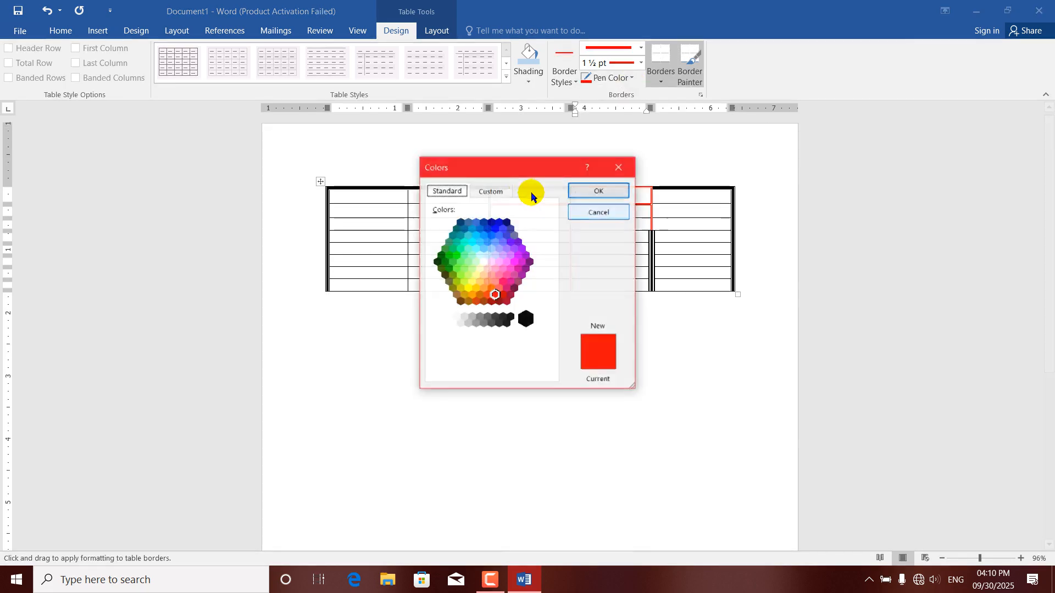
pyautogui.click(480, 242)
pyautogui.click(487, 196)
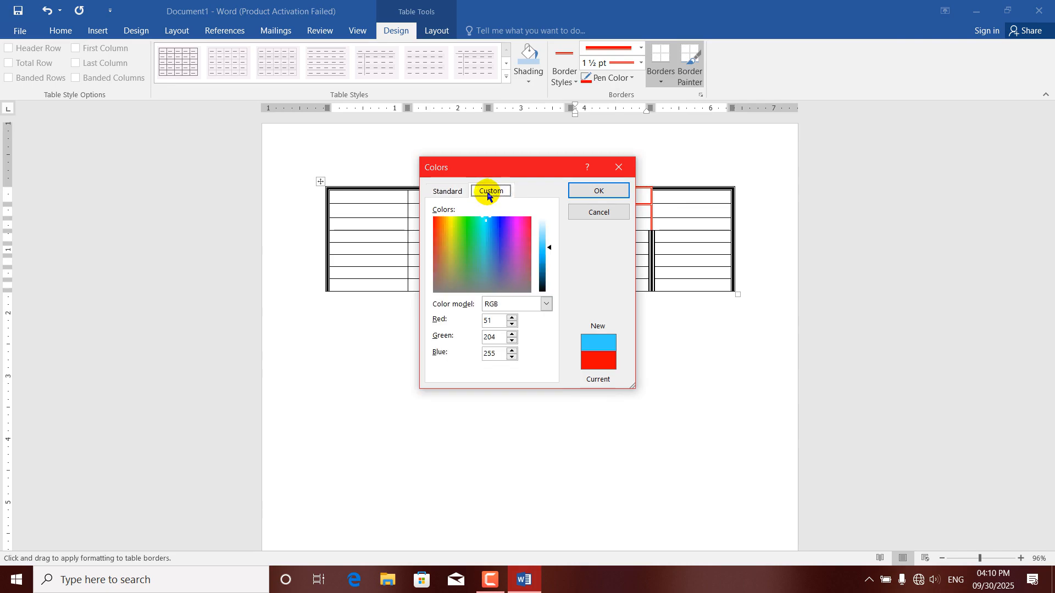
pyautogui.click(599, 213)
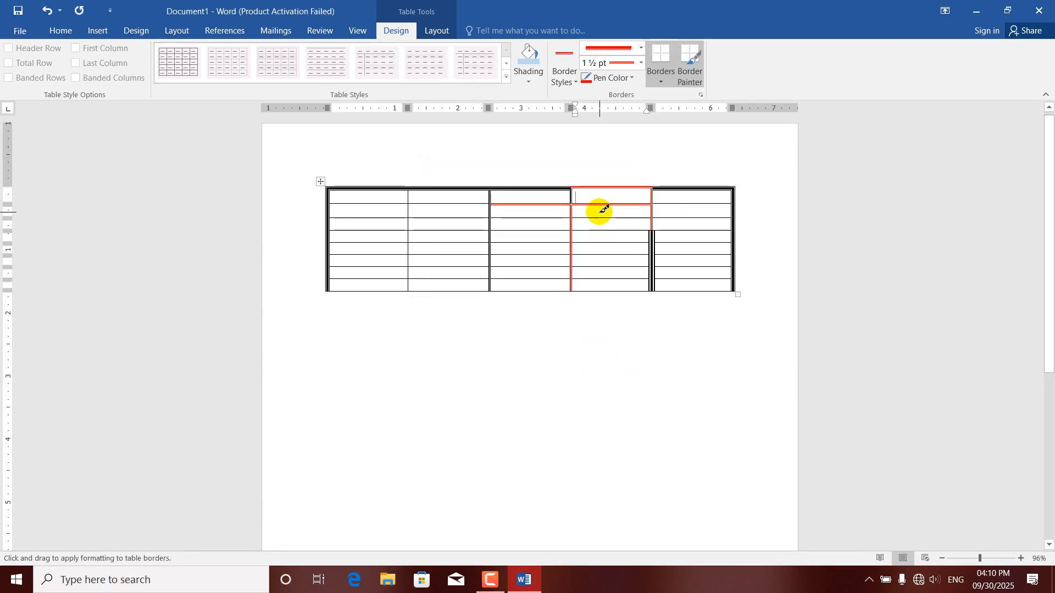
# Step: Stop painting borders and add red 1½ pt bottom and top borders to the last row's second cell
pyautogui.click(662, 83)
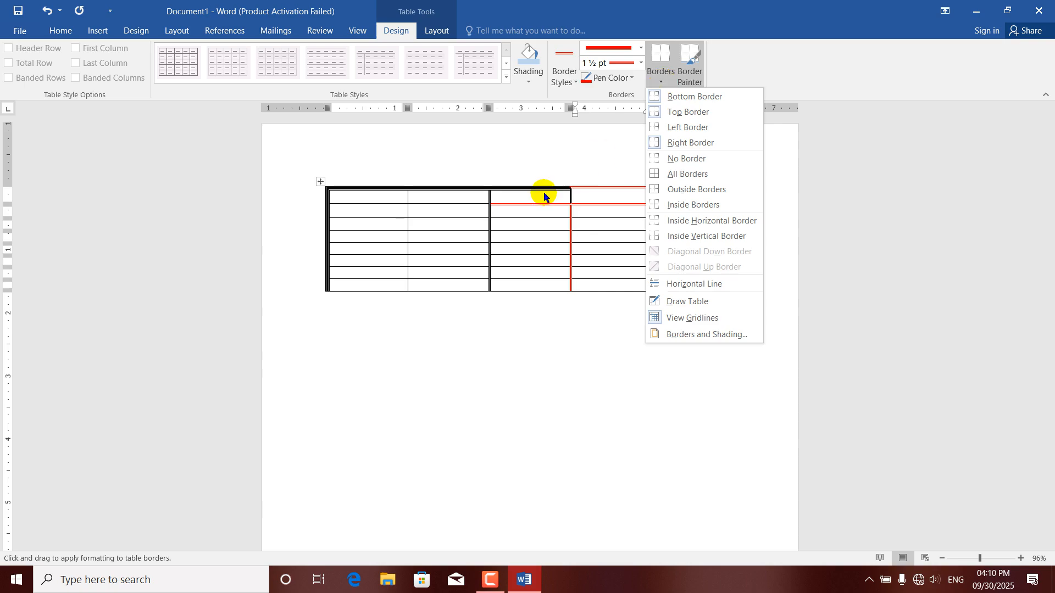
pyautogui.click(409, 332)
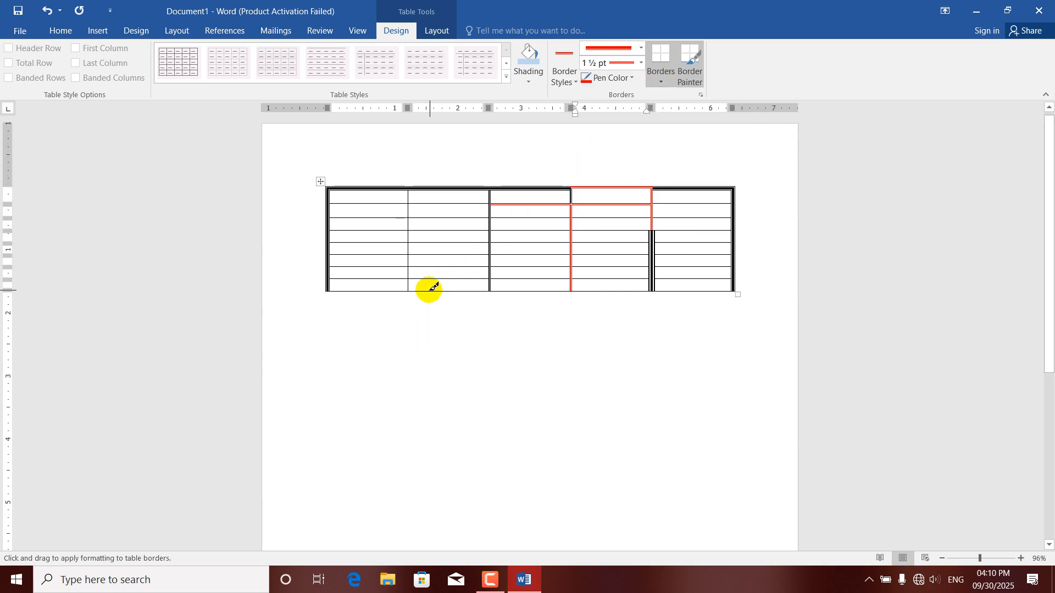
pyautogui.click(690, 74)
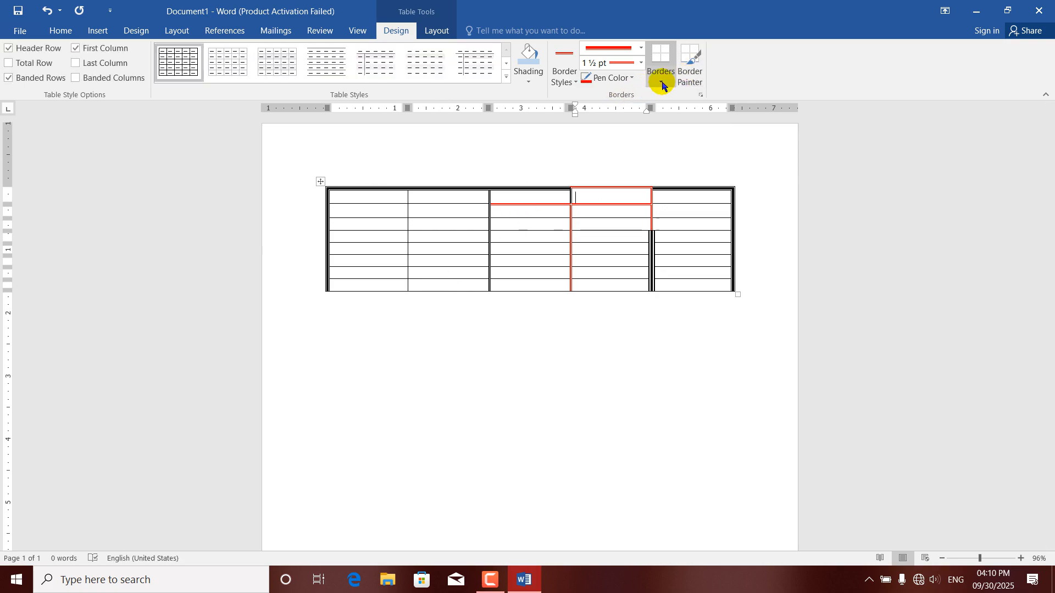
pyautogui.click(661, 84)
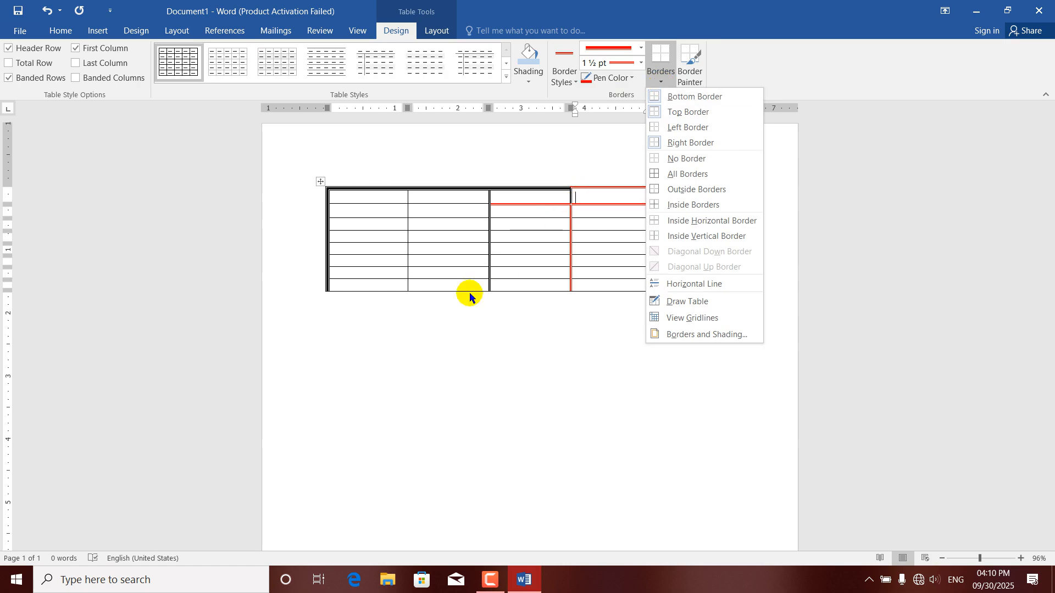
pyautogui.click(430, 285)
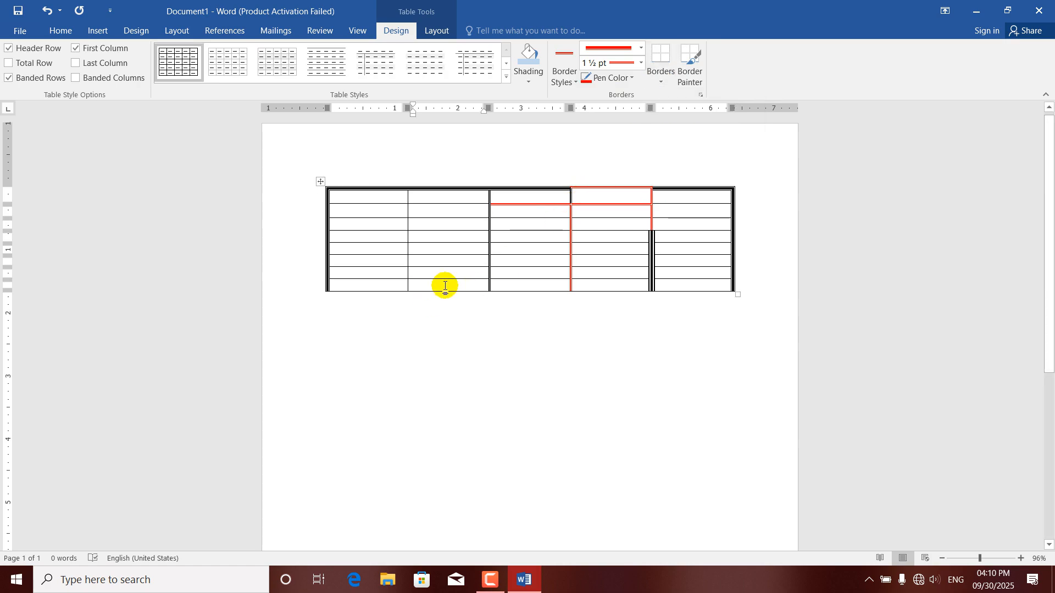
pyautogui.click(662, 82)
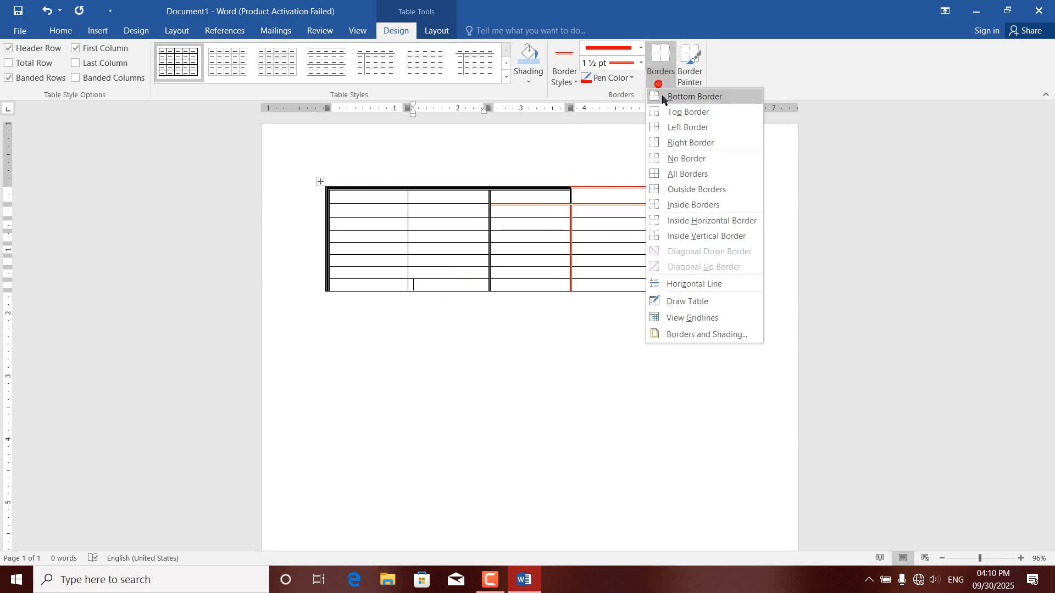
pyautogui.click(664, 102)
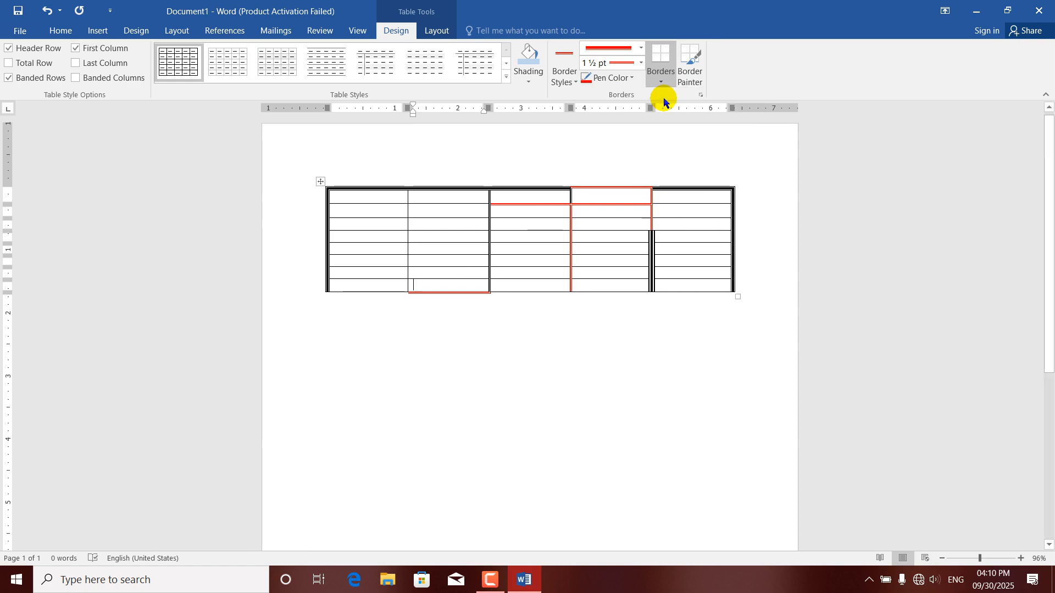
pyautogui.click(664, 86)
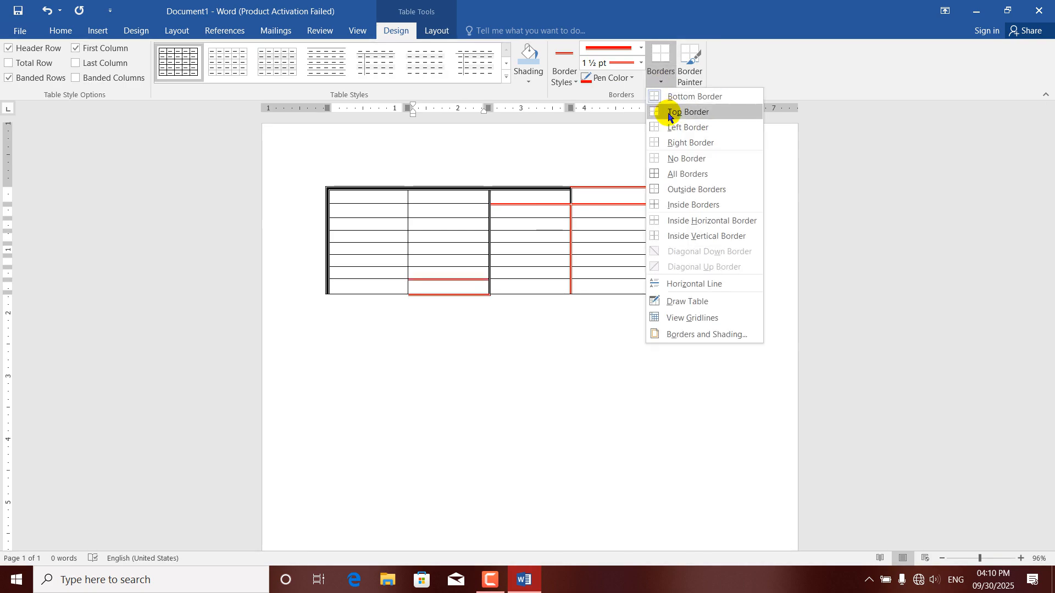
pyautogui.click(671, 111)
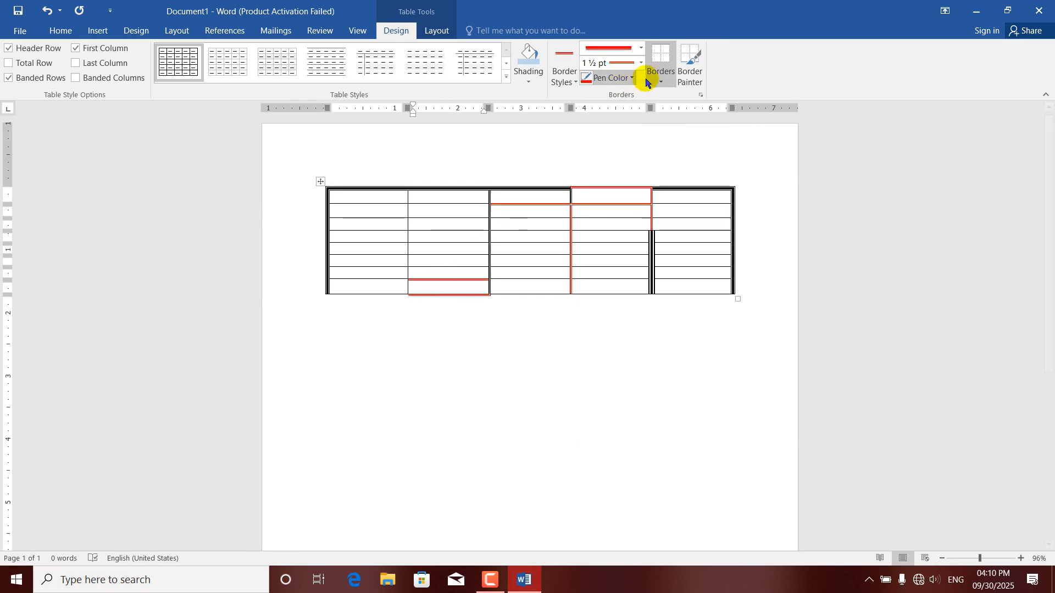
# Step: Add red 1½ pt left and right borders to the last row's second cell
pyautogui.click(661, 81)
pyautogui.click(656, 127)
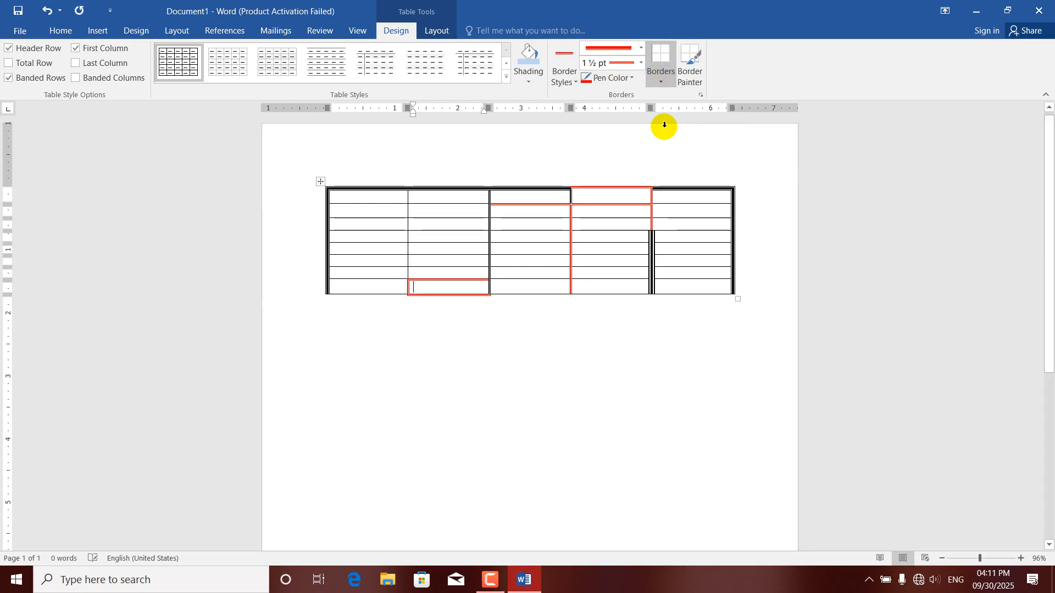
pyautogui.click(662, 82)
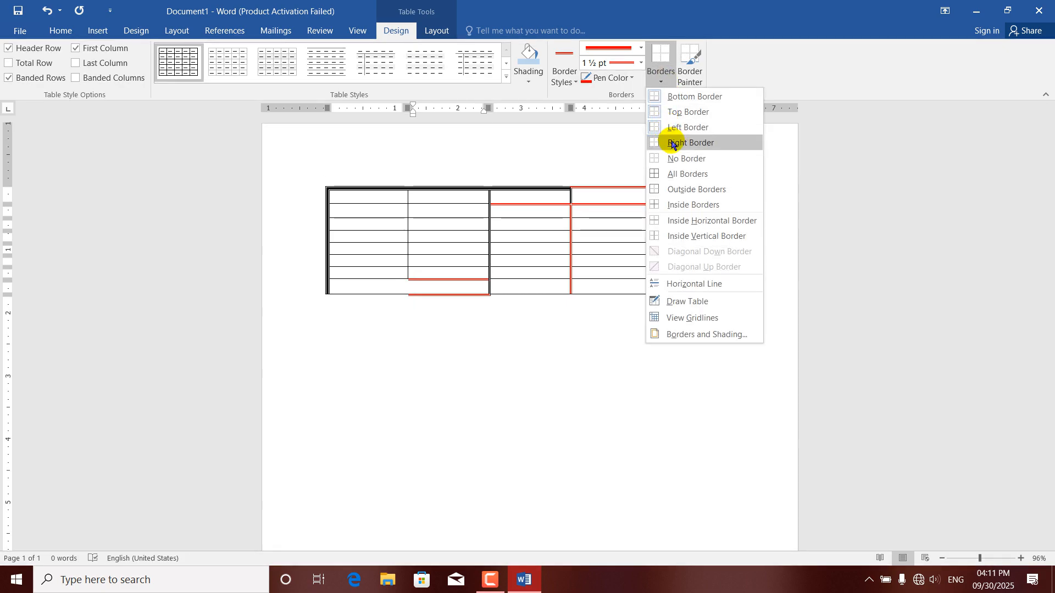
pyautogui.click(669, 139)
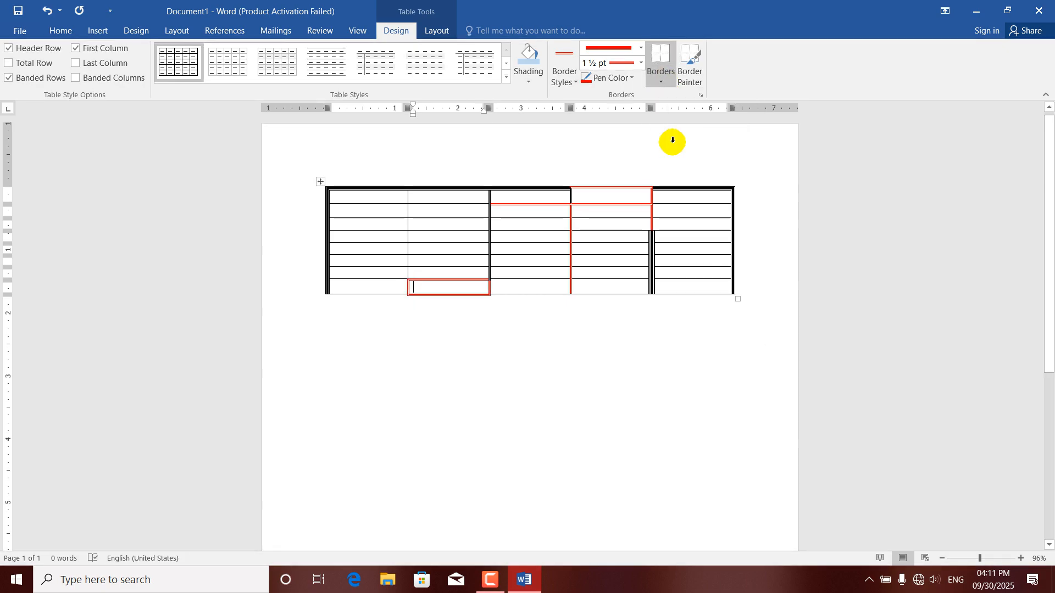
# Step: Remove every border from the last row's second cell and reapply red 1½ pt borders on all its sides
pyautogui.click(661, 83)
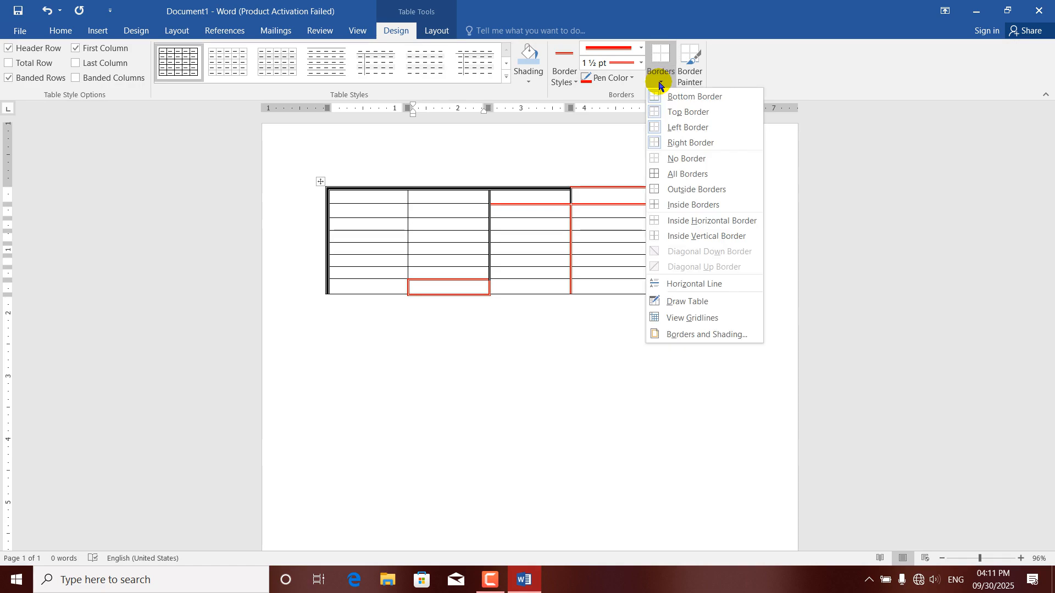
pyautogui.click(670, 160)
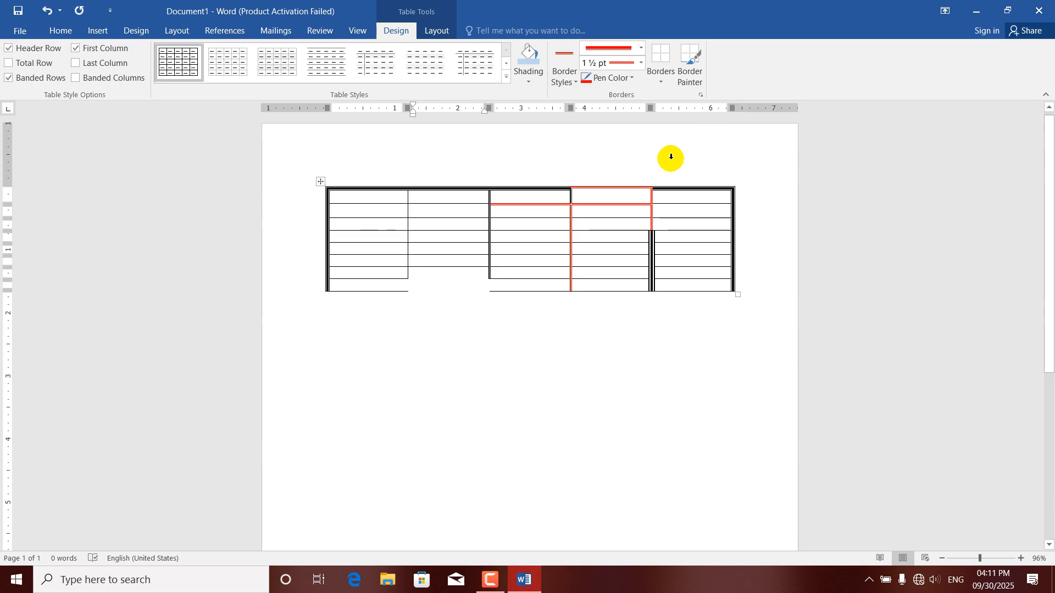
pyautogui.click(661, 77)
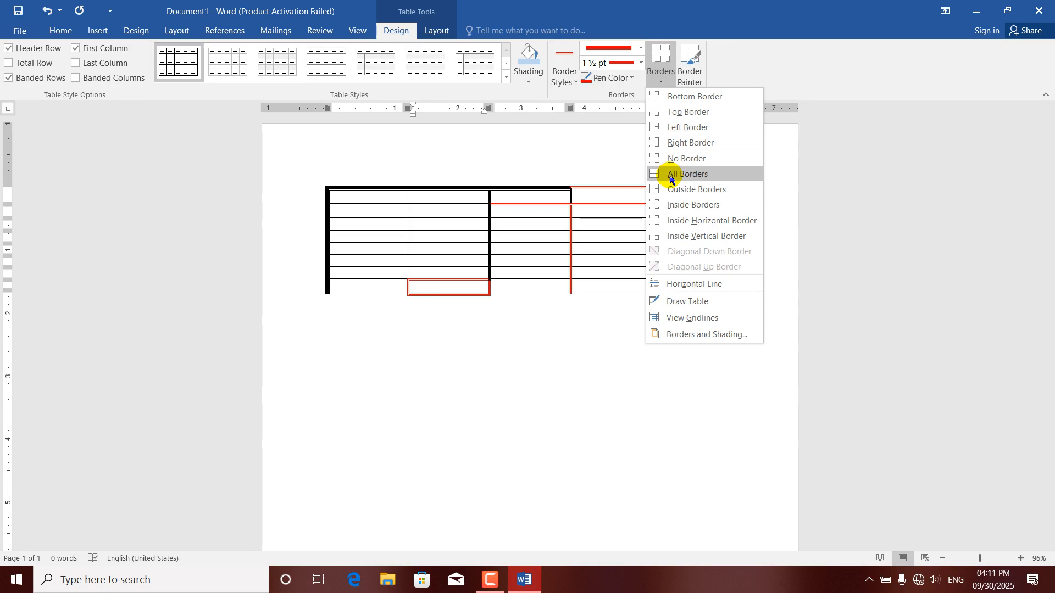
pyautogui.click(669, 176)
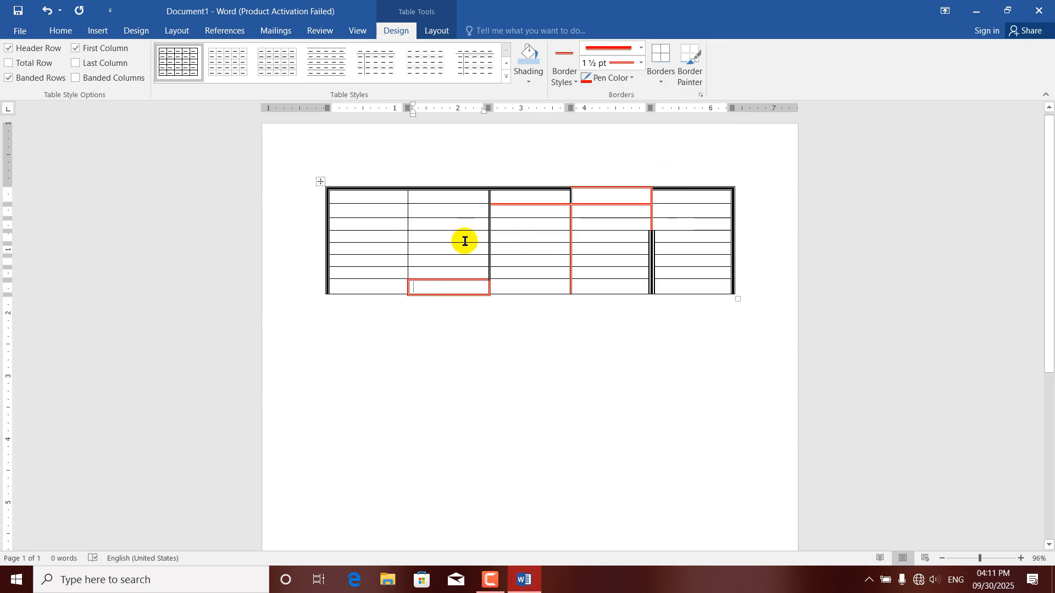
pyautogui.click(663, 83)
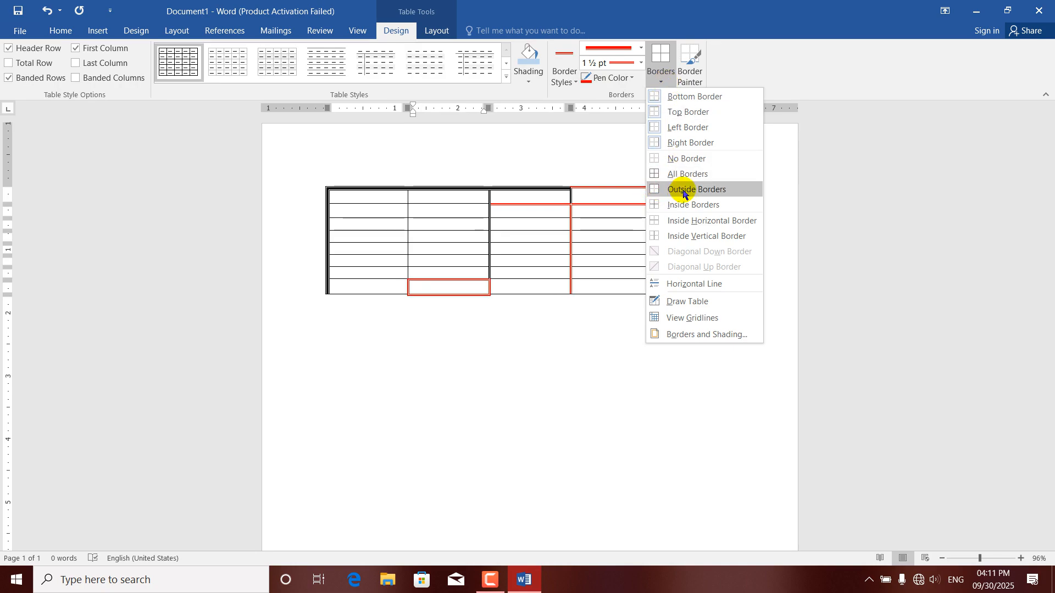
pyautogui.click(416, 220)
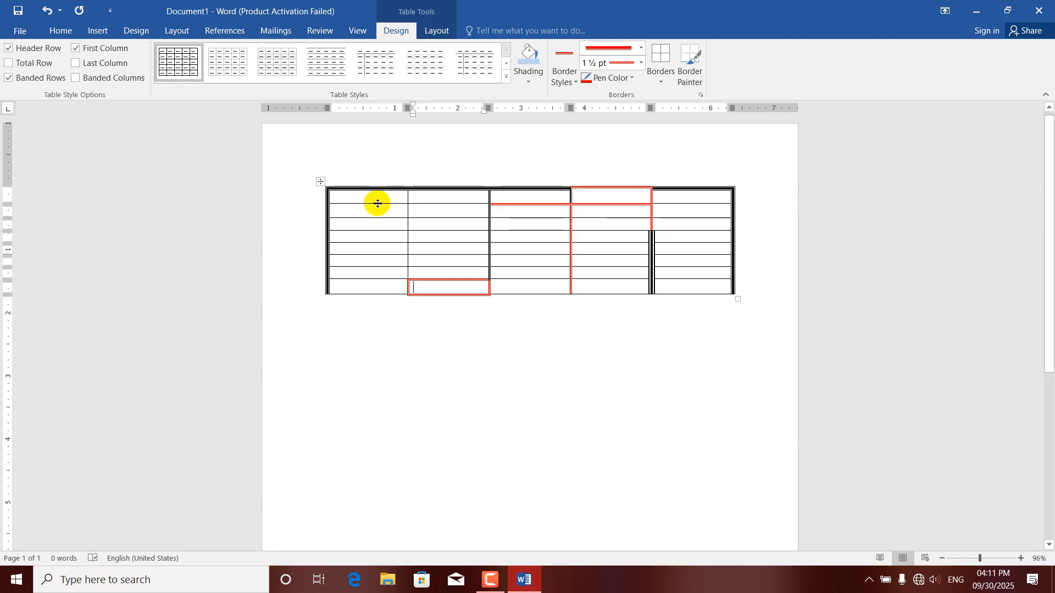
# Step: Delete the whole table and insert a new one with six columns and seven rows
pyautogui.moveTo(365, 198); pyautogui.dragTo(443, 220)
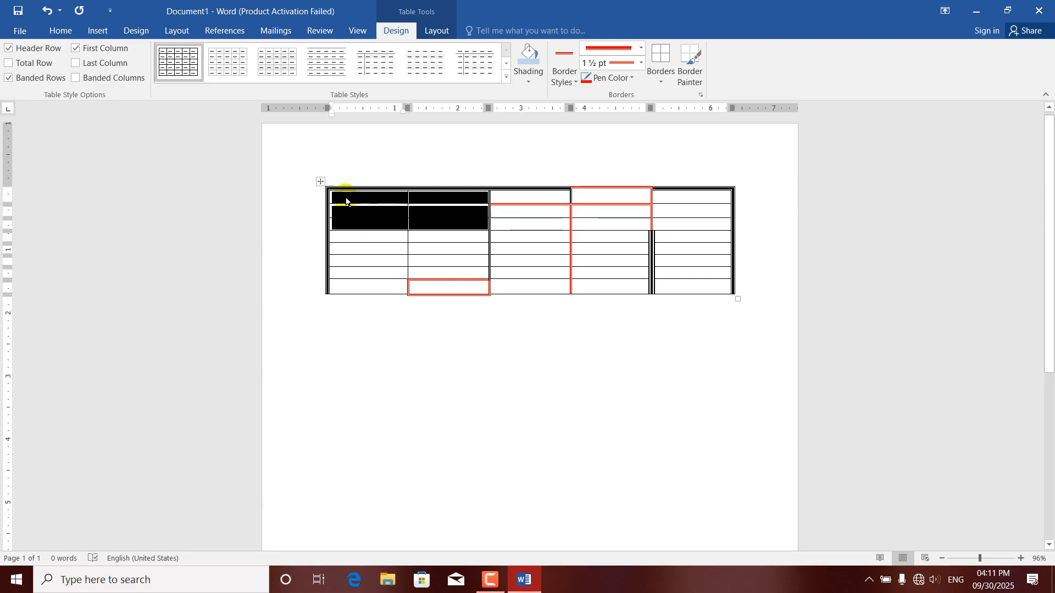
pyautogui.click(321, 182)
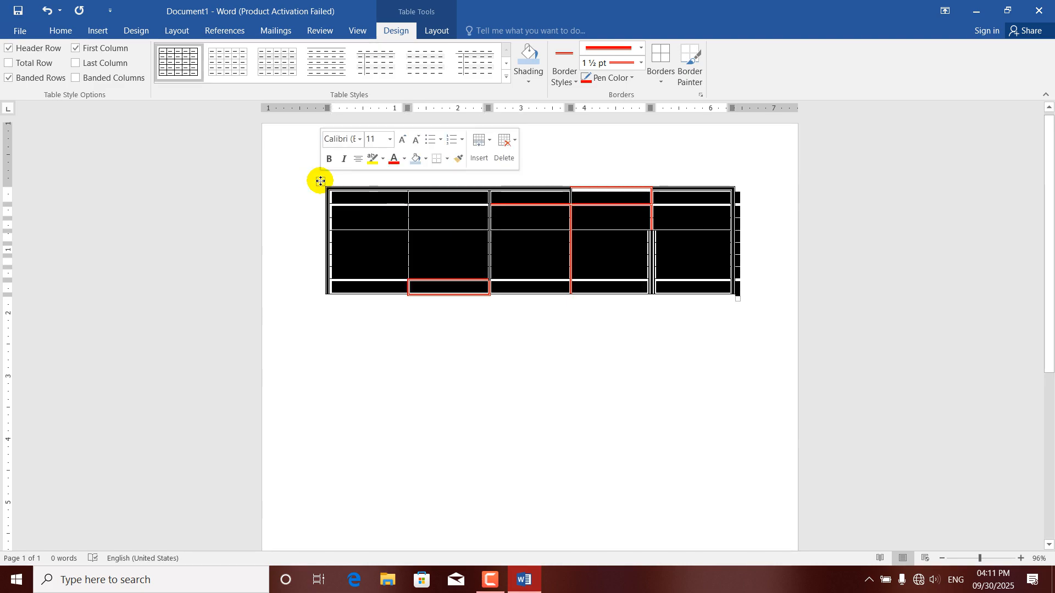
pyautogui.press('BackSpace')
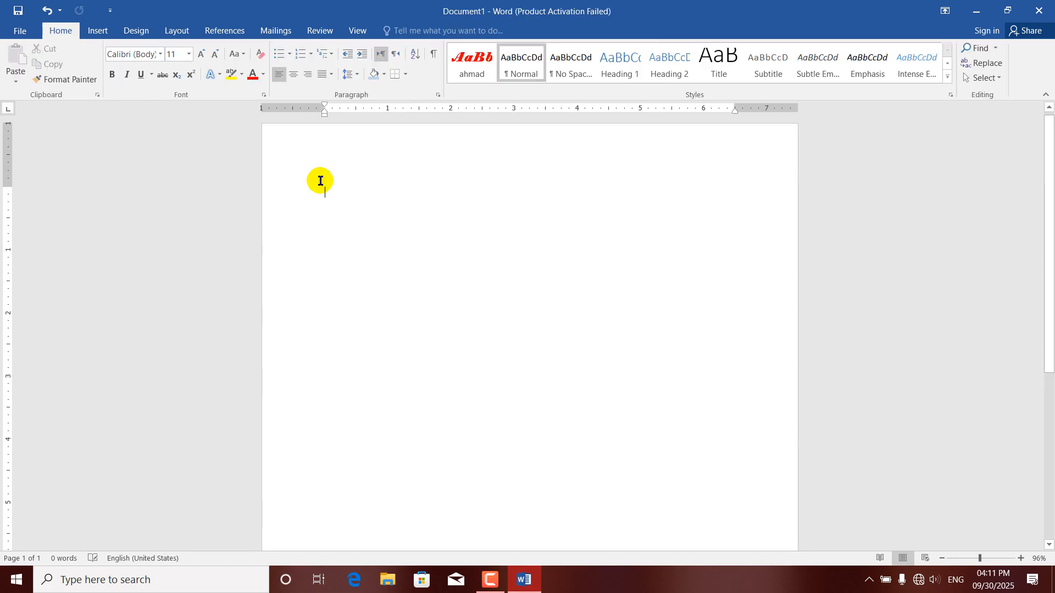
pyautogui.click(98, 31)
pyautogui.click(102, 72)
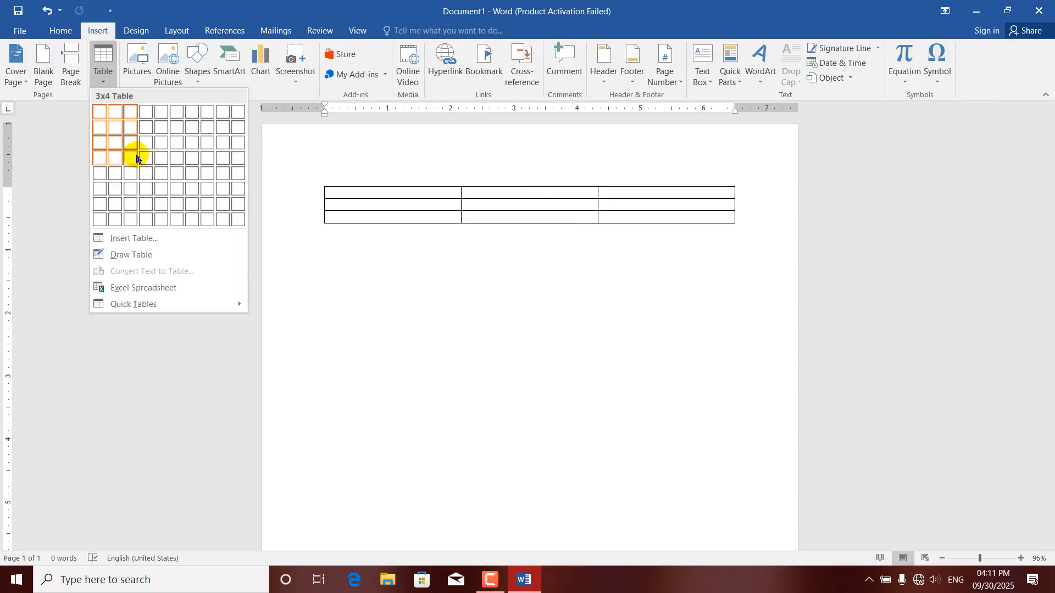
pyautogui.click(172, 200)
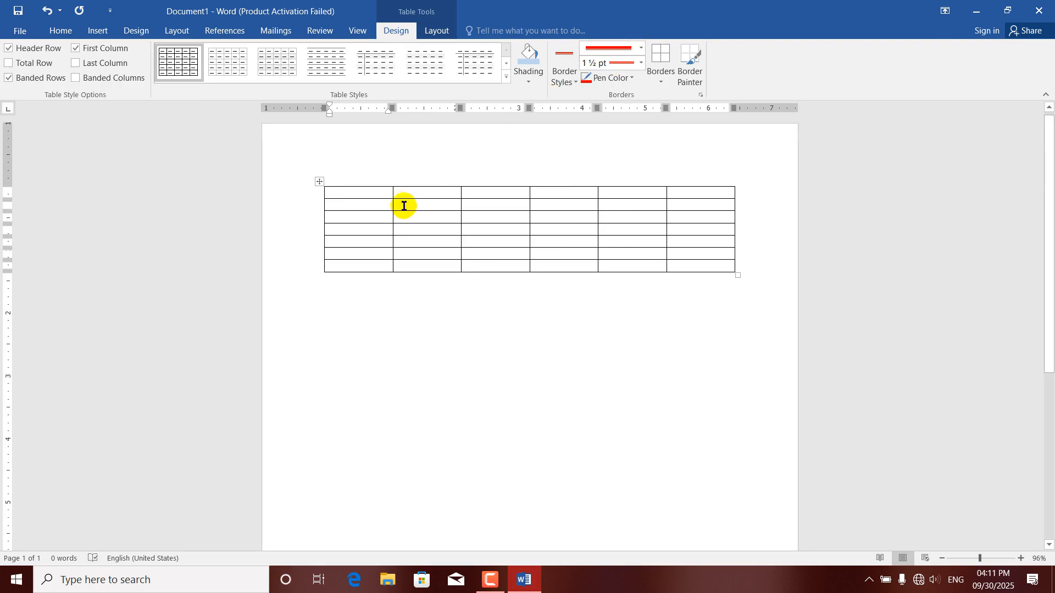
# Step: Apply red 1½ pt outside borders around all cells of the new table
pyautogui.moveTo(333, 192); pyautogui.dragTo(723, 275)
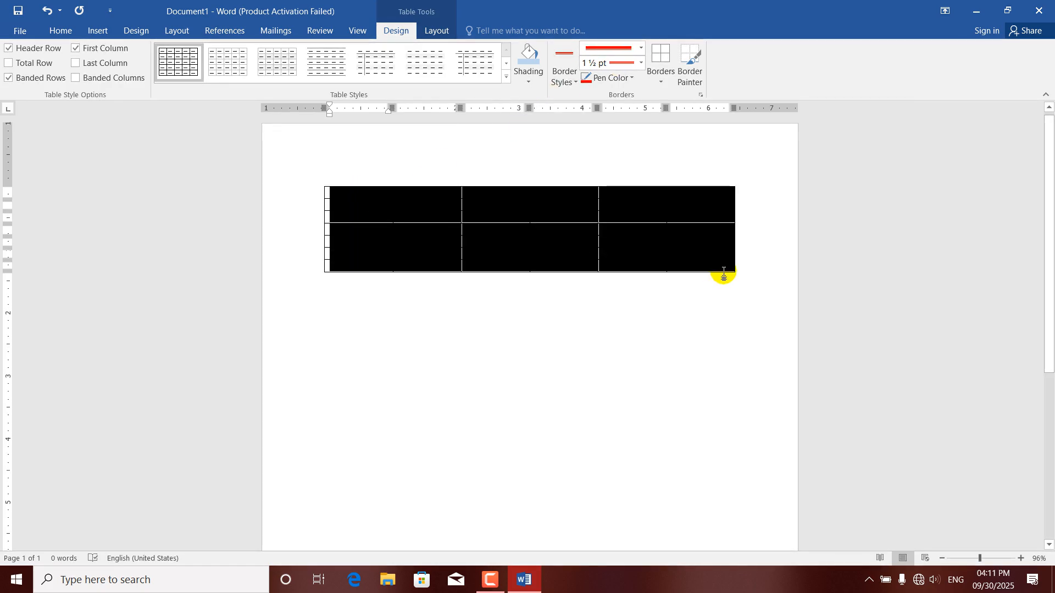
pyautogui.click(662, 83)
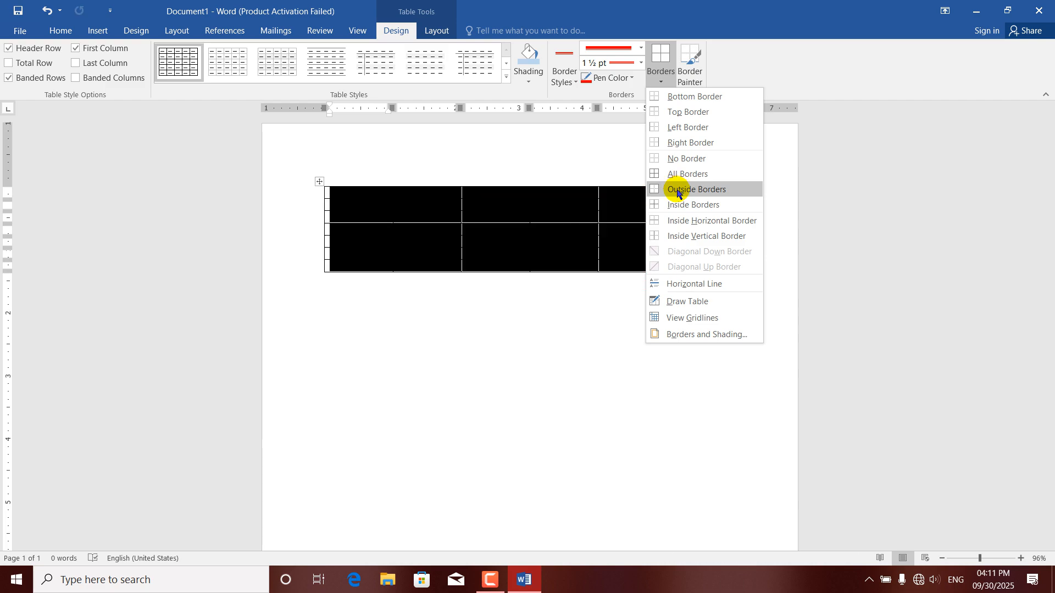
pyautogui.click(678, 191)
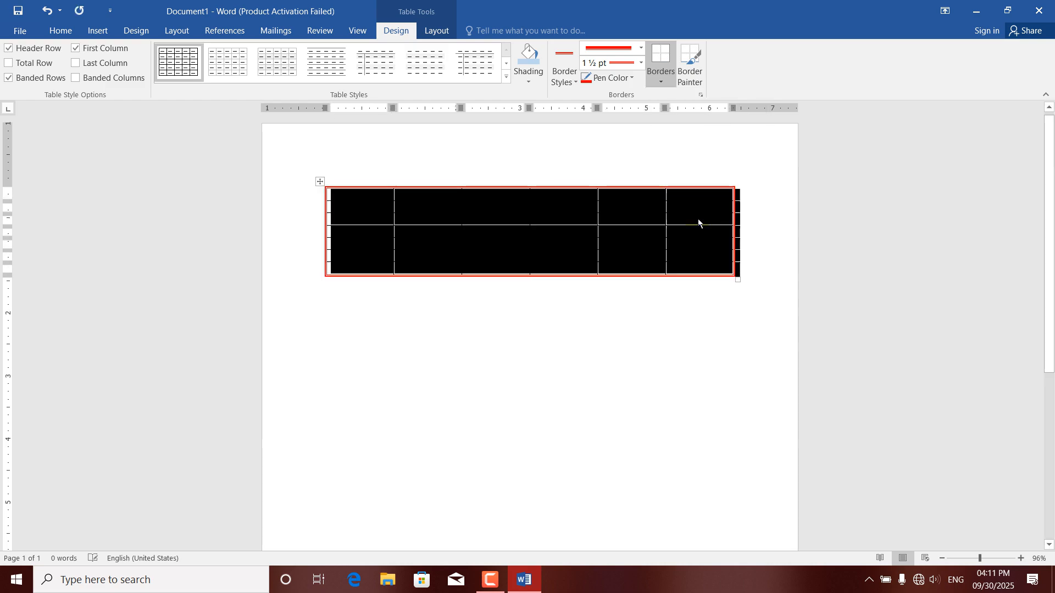
pyautogui.click(564, 159)
pyautogui.click(636, 233)
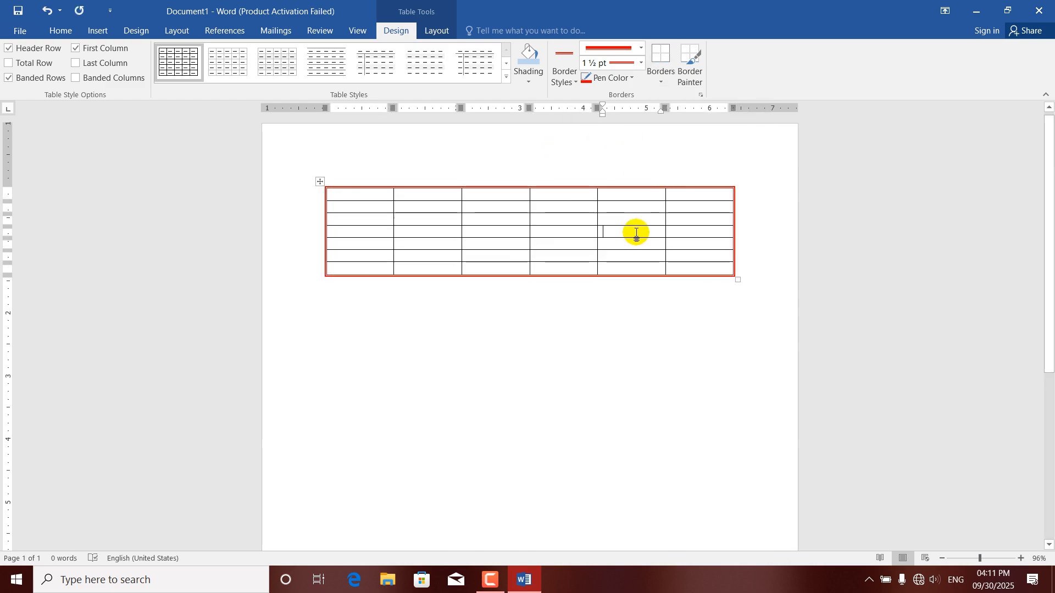
# Step: Remove the outside borders from the whole table
pyautogui.click(319, 181)
pyautogui.click(660, 79)
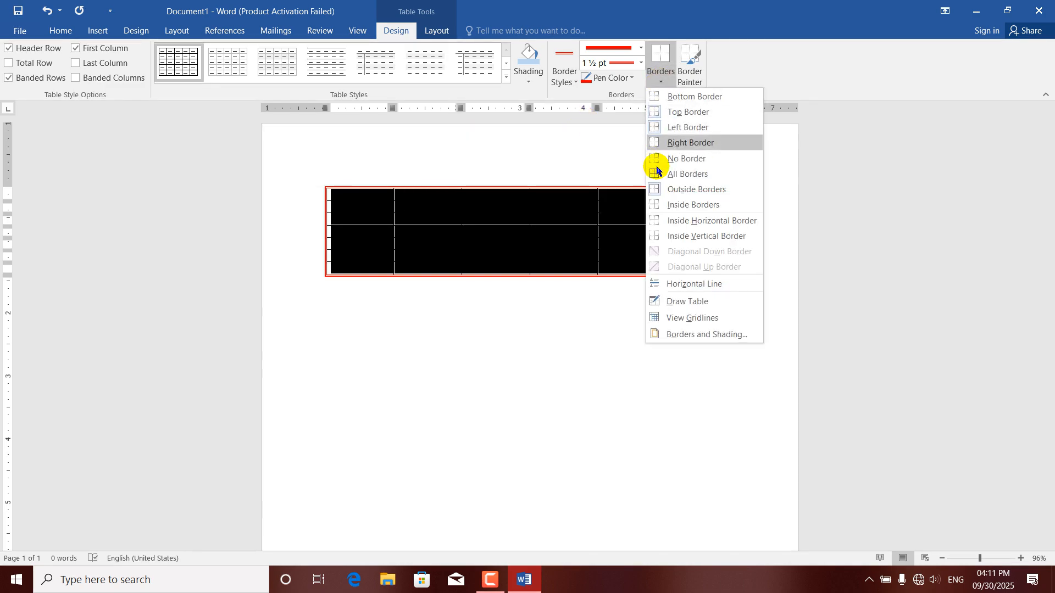
pyautogui.click(654, 190)
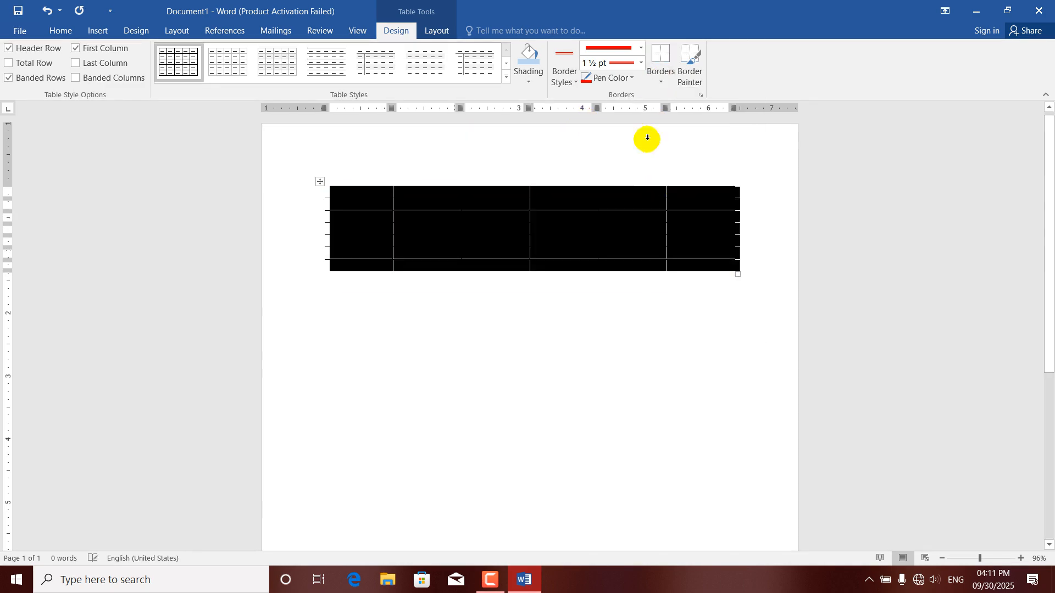
# Step: Apply red 1½ pt inside horizontal borders between all rows of the table
pyautogui.click(661, 86)
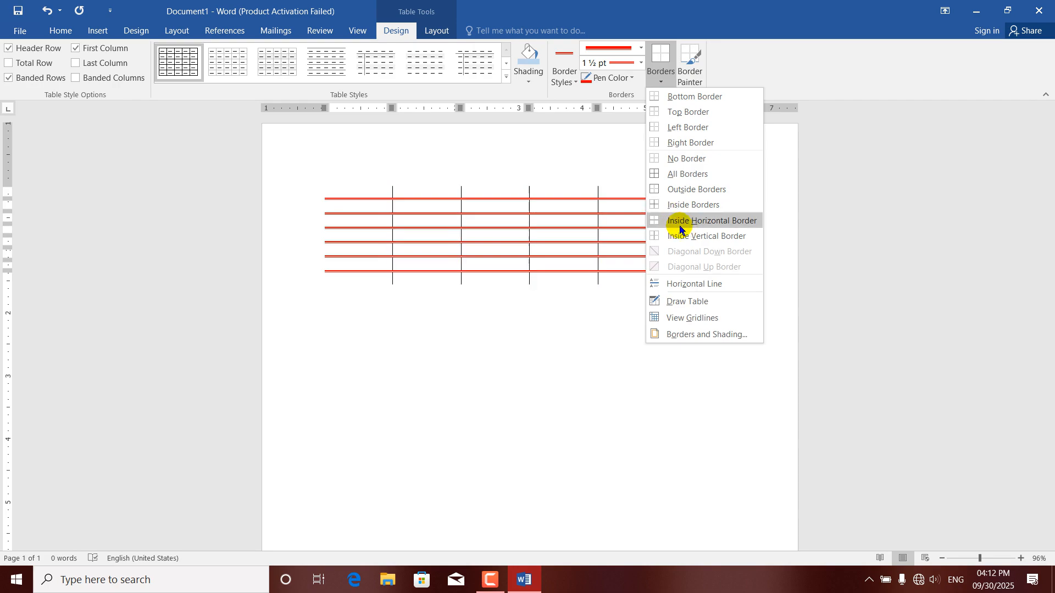
pyautogui.click(679, 229)
pyautogui.click(560, 220)
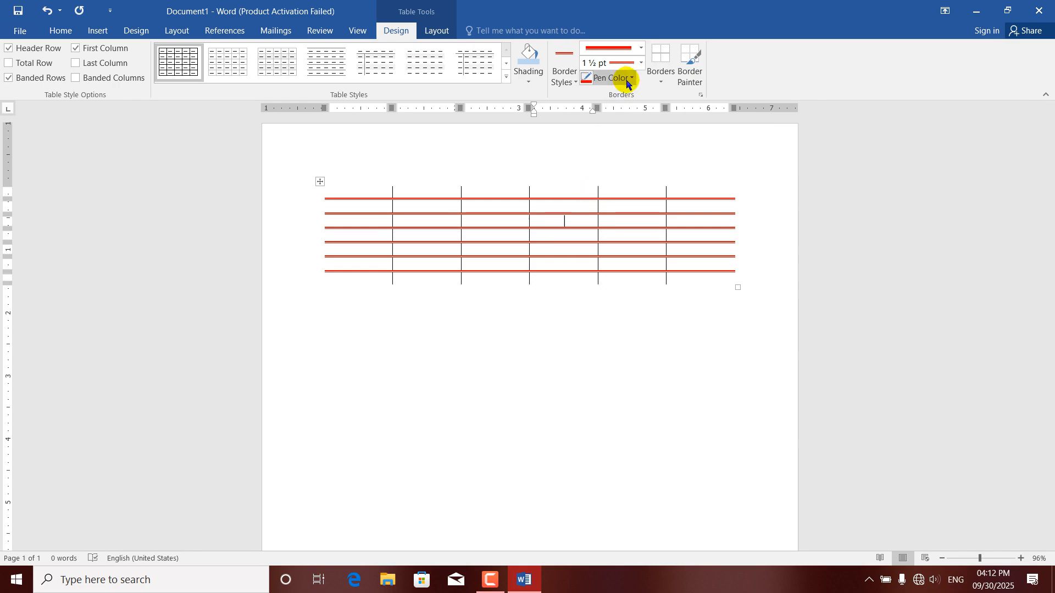
# Step: Toggle the top border of the third-row, fourth-column cell, and undo changes until the table has only its red outside borders again
pyautogui.click(662, 81)
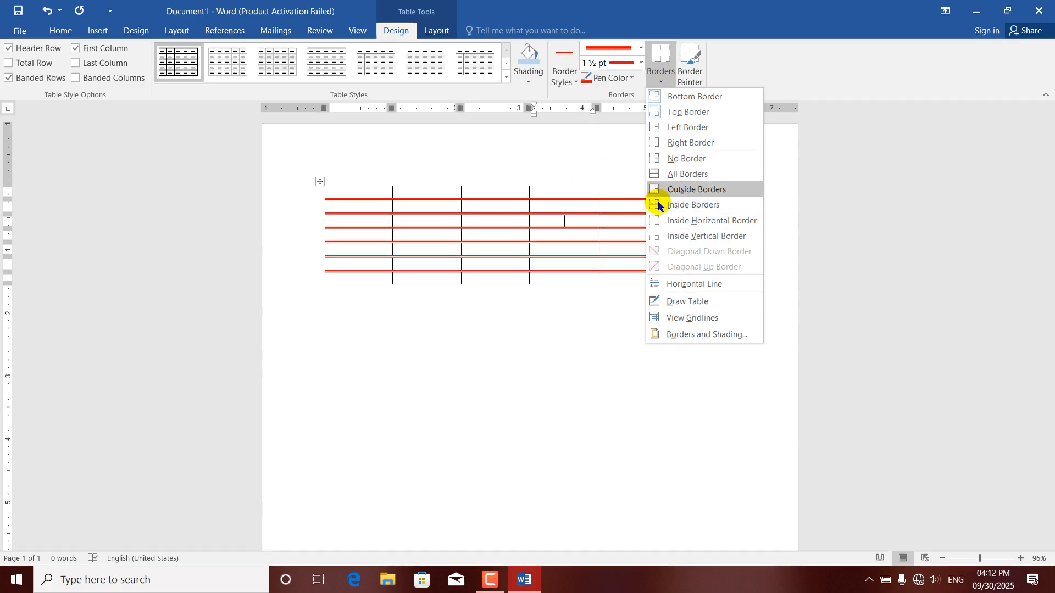
pyautogui.click(653, 114)
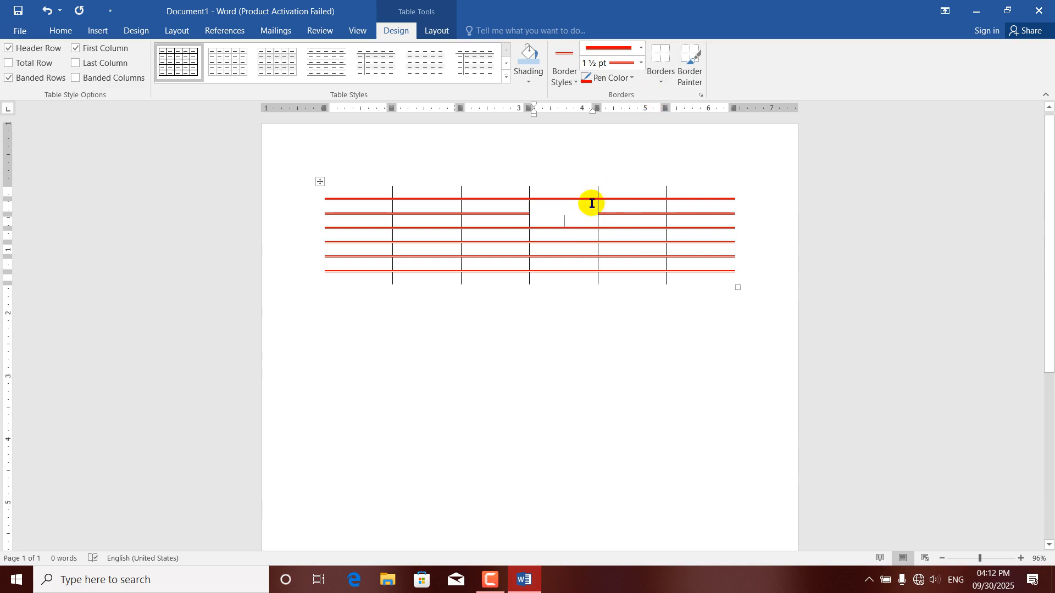
pyautogui.hotkey('ctrl', 'z')
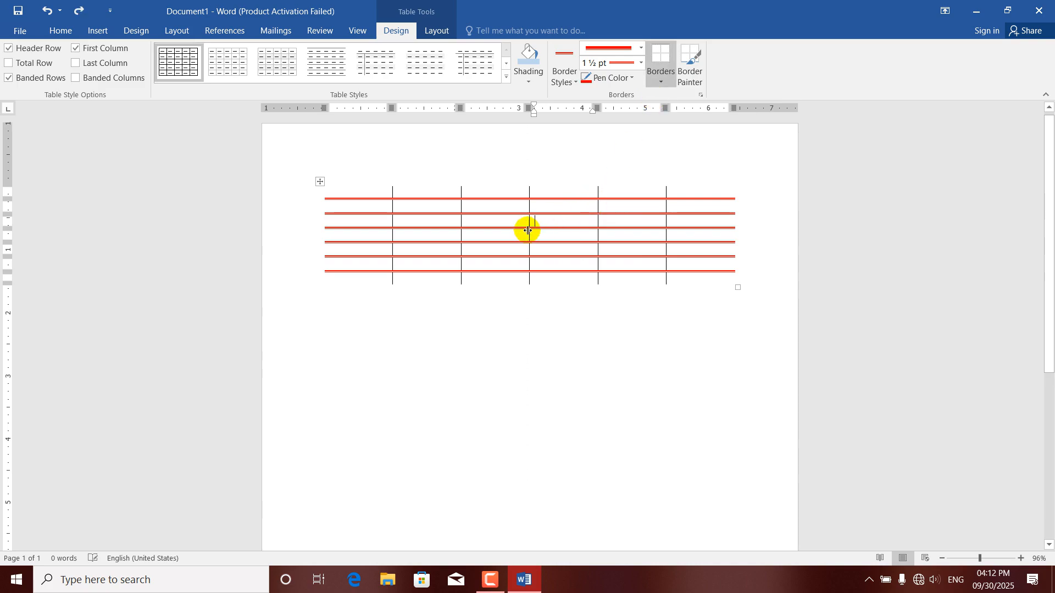
pyautogui.hotkey('ctrl', 'z')
pyautogui.hotkey('ctrl', 'z')
pyautogui.click(569, 223)
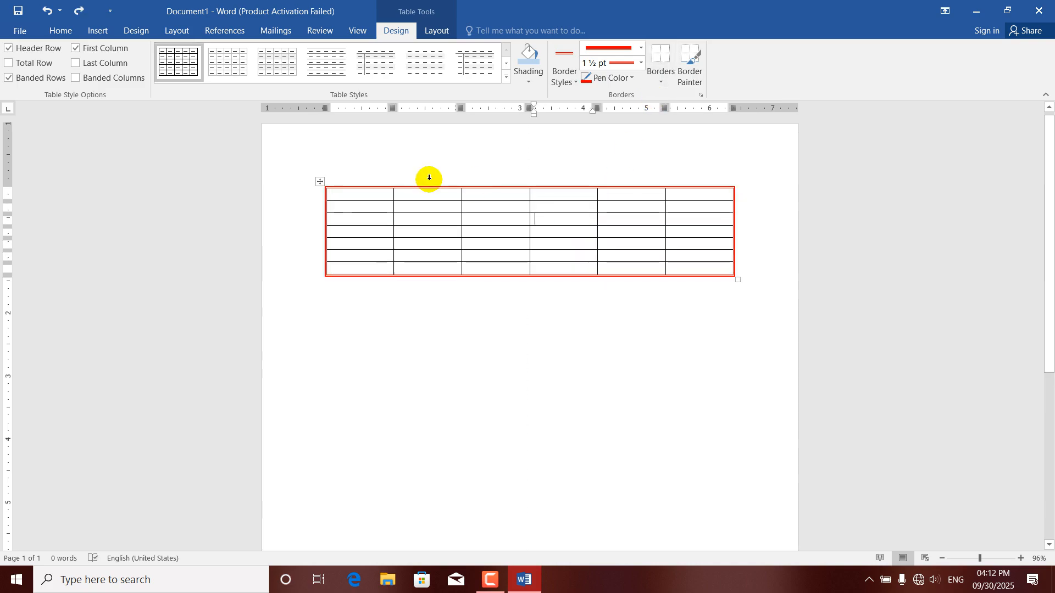
# Step: Try the Inside Horizontal Border and Inside Vertical Border options on the table cells
pyautogui.click(661, 83)
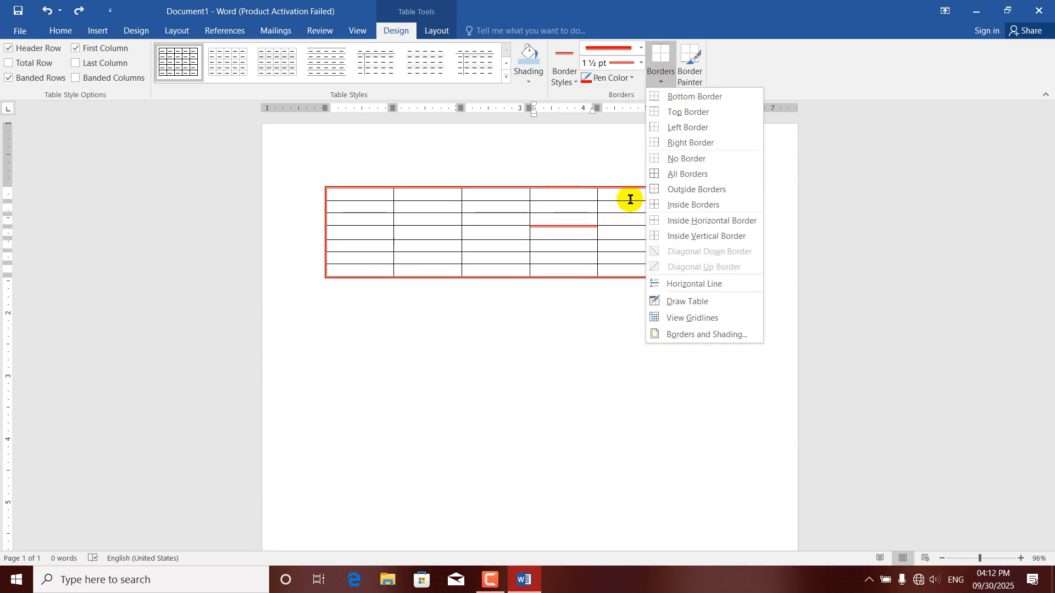
pyautogui.click(676, 221)
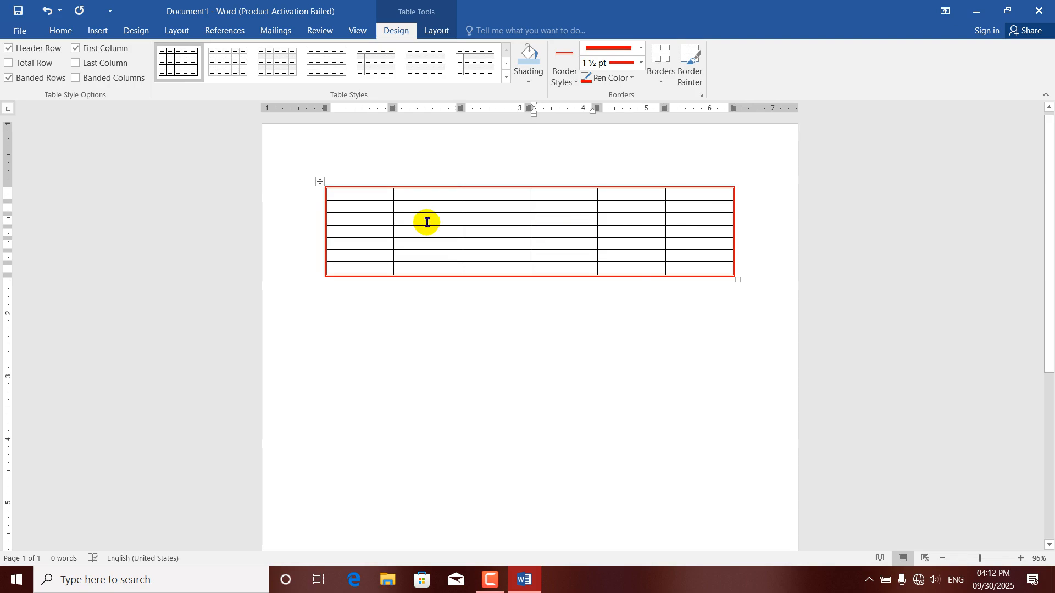
pyautogui.moveTo(351, 195); pyautogui.dragTo(706, 275)
pyautogui.click(661, 81)
pyautogui.click(676, 221)
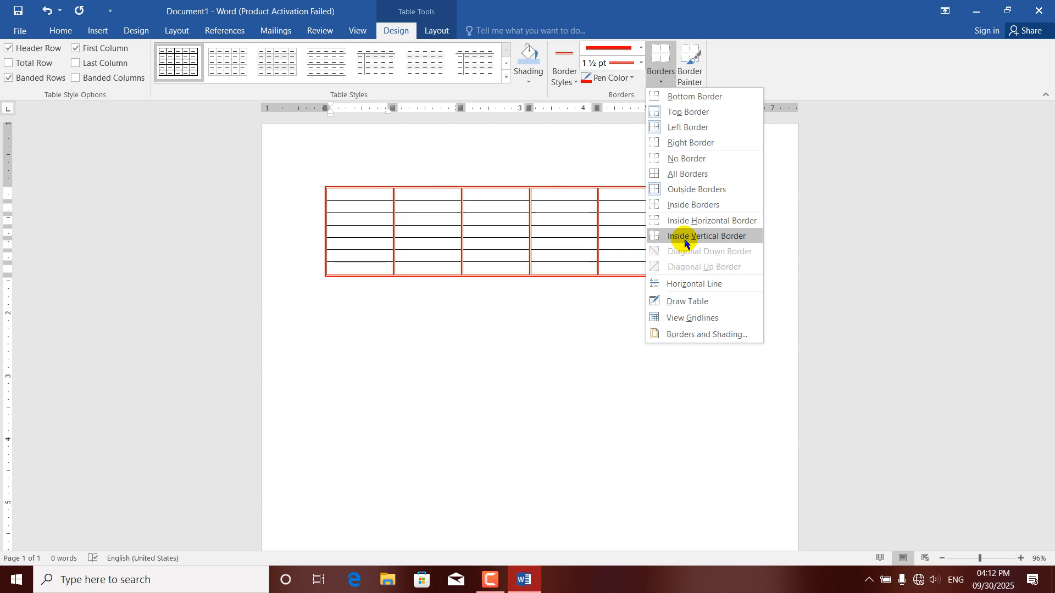
pyautogui.click(451, 208)
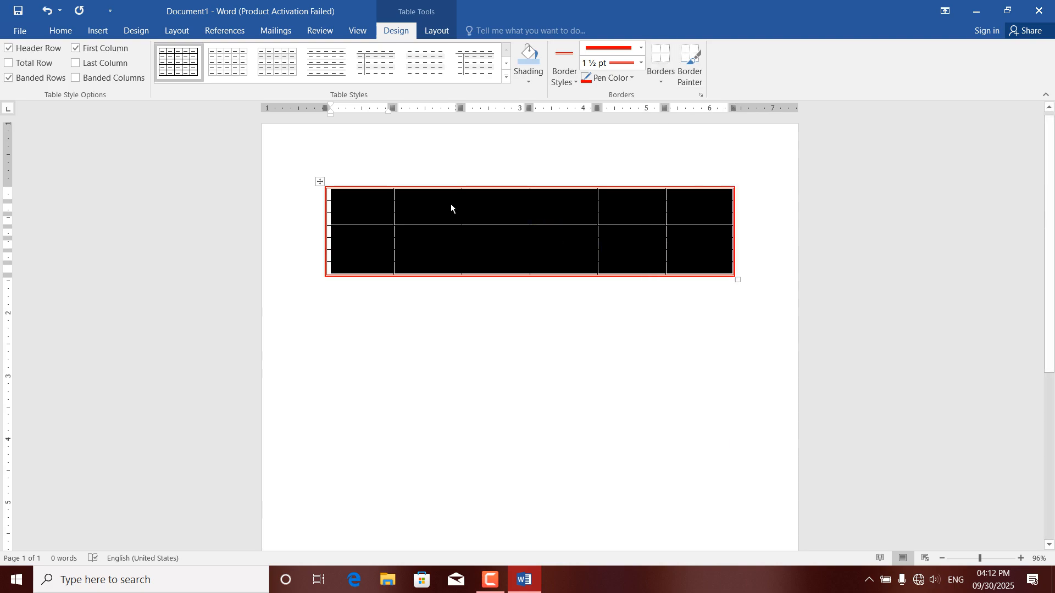
# Step: Delete the whole table and insert a new one with seven columns and seven rows
pyautogui.click(319, 182)
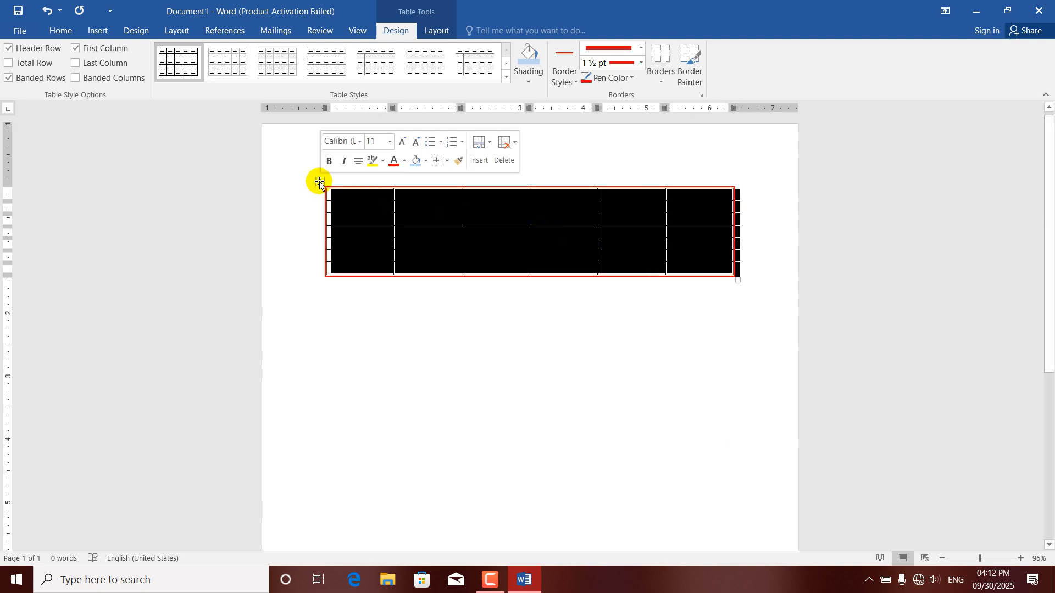
pyautogui.press('BackSpace')
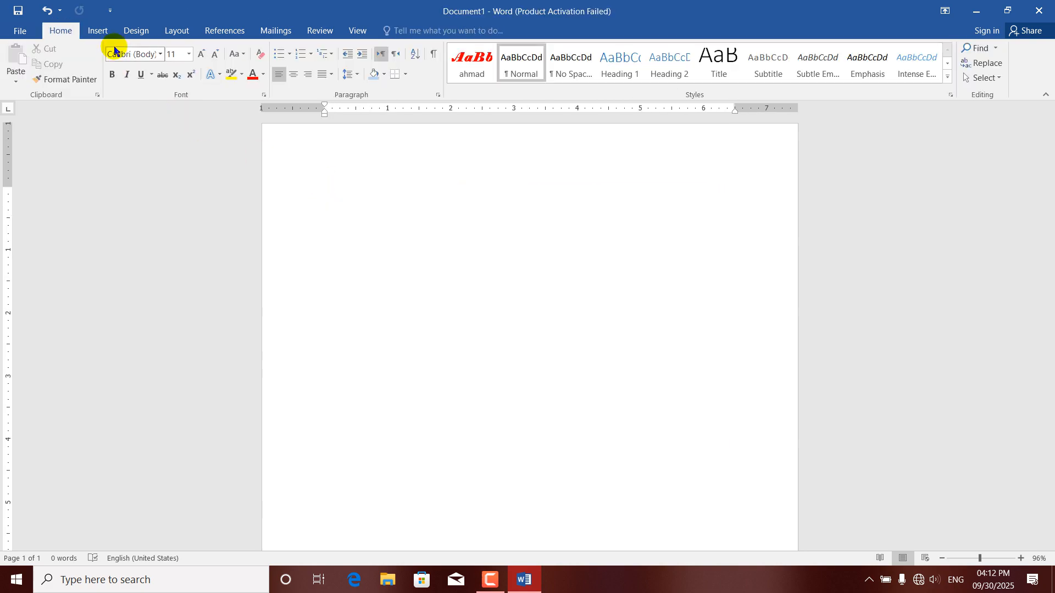
pyautogui.click(100, 33)
pyautogui.click(104, 60)
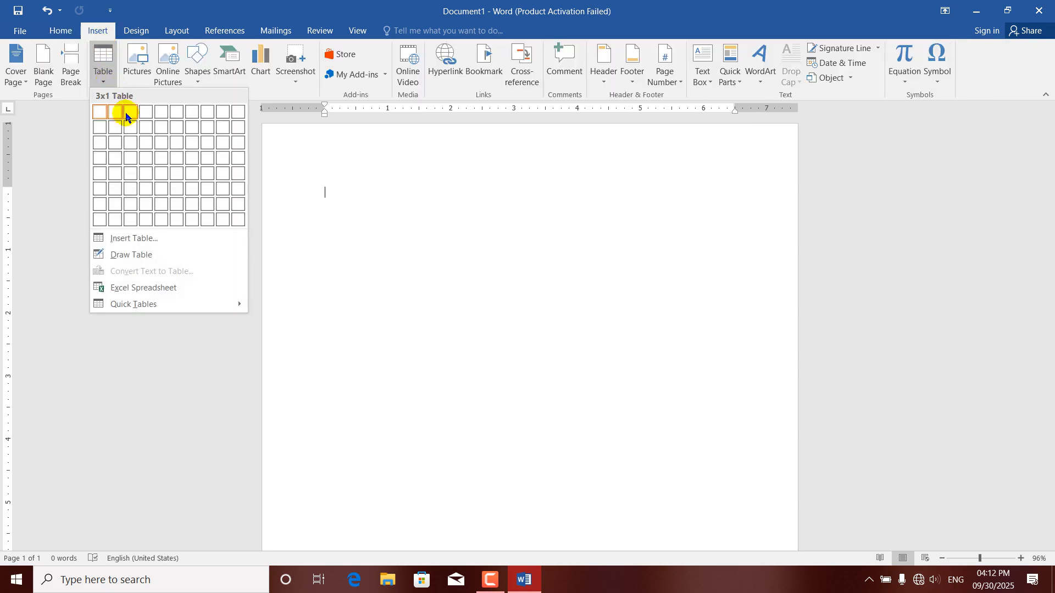
pyautogui.click(192, 204)
pyautogui.click(492, 215)
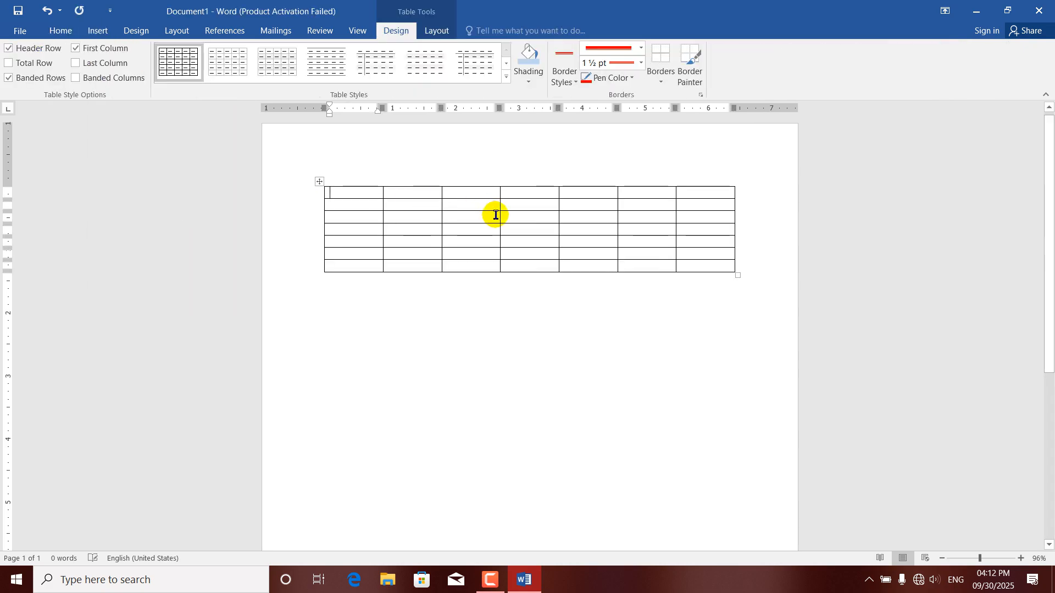
# Step: Try inserting a horizontal line with the first four rows of the first two columns selected, and undo it
pyautogui.click(660, 81)
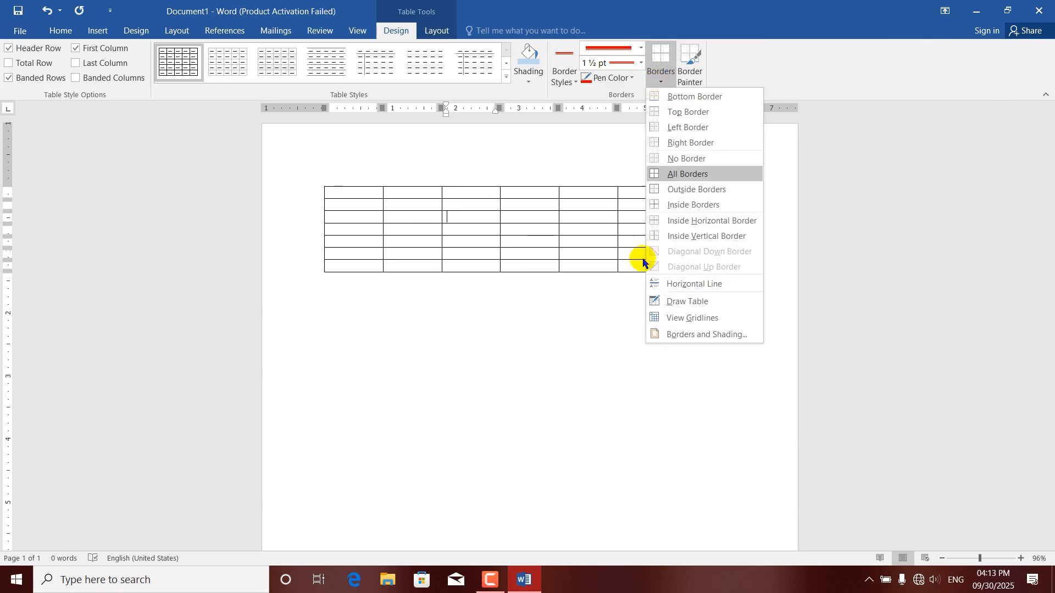
pyautogui.click(470, 226)
pyautogui.moveTo(351, 193); pyautogui.dragTo(413, 230)
pyautogui.click(663, 85)
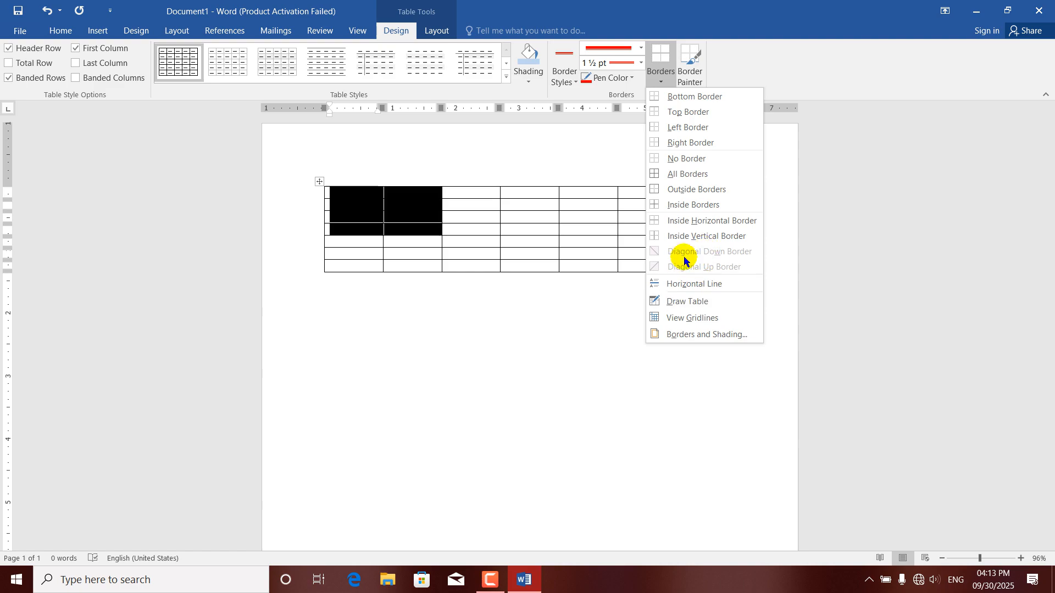
pyautogui.click(686, 284)
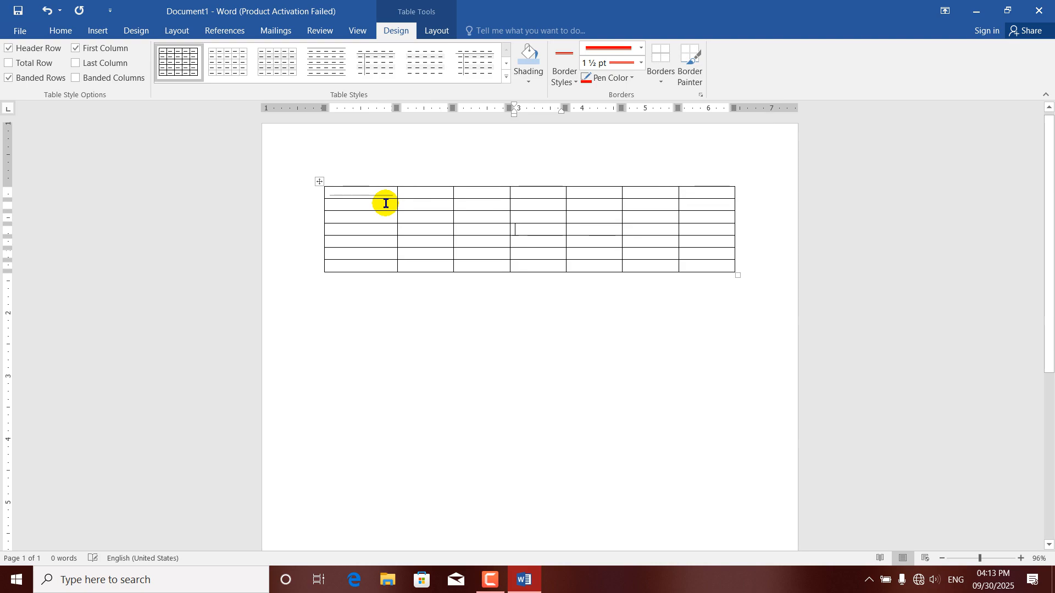
pyautogui.hotkey('ctrl', 'z')
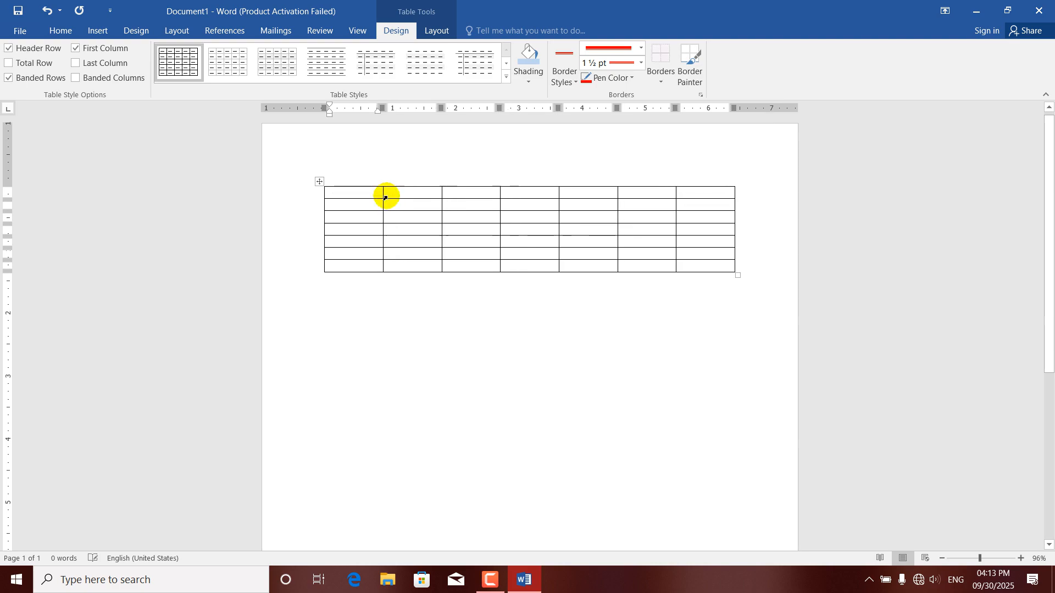
# Step: Insert a horizontal line in the table's first cell and make the first row several times taller
pyautogui.click(661, 81)
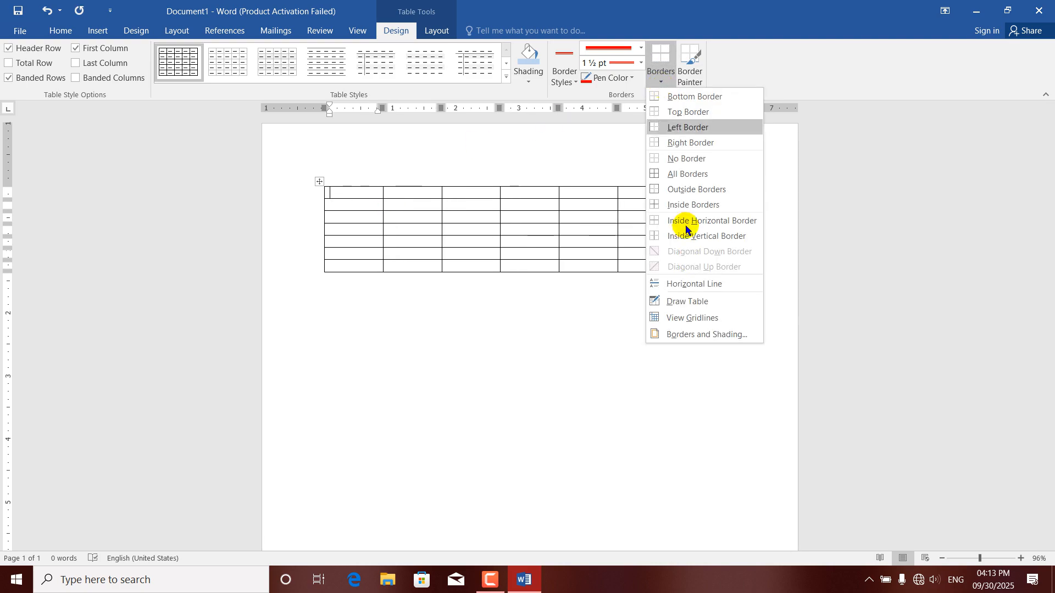
pyautogui.click(677, 286)
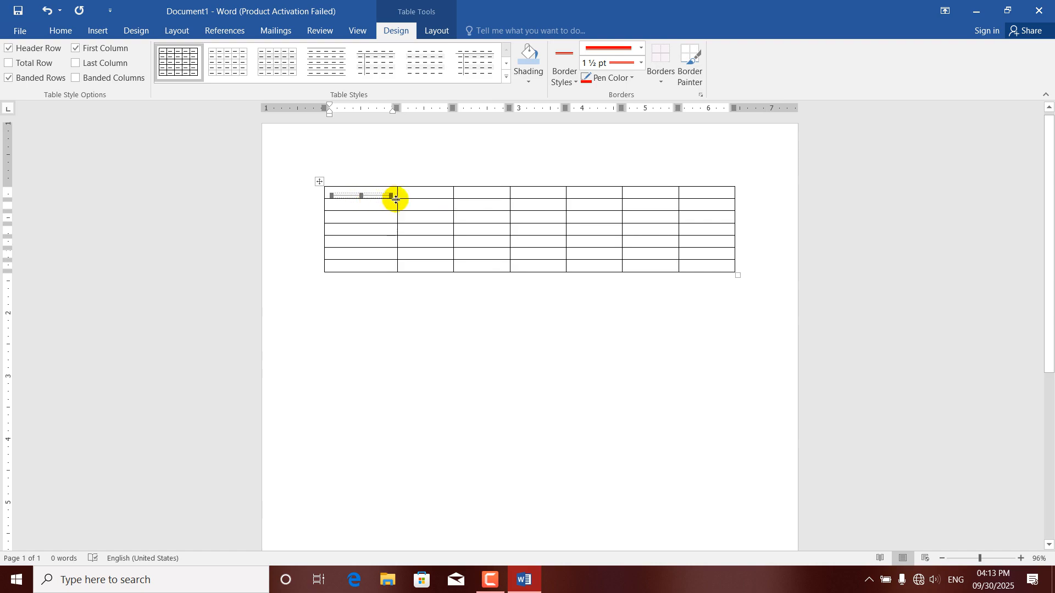
pyautogui.moveTo(396, 203); pyautogui.dragTo(395, 245)
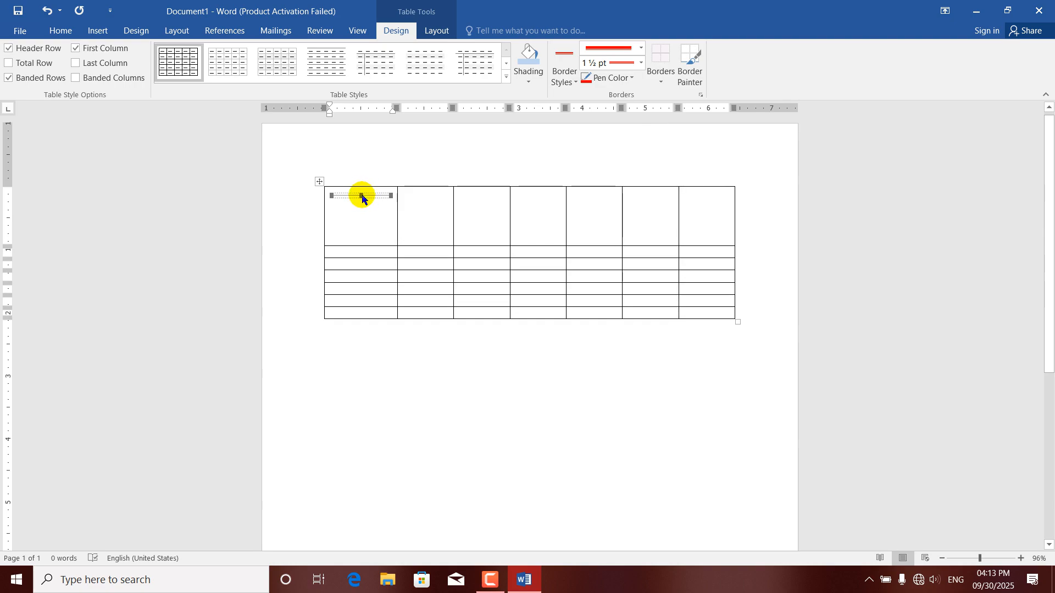
# Step: Resize the horizontal line inside the first cell by making it taller and narrower, and delete it
pyautogui.moveTo(359, 196); pyautogui.dragTo(361, 228)
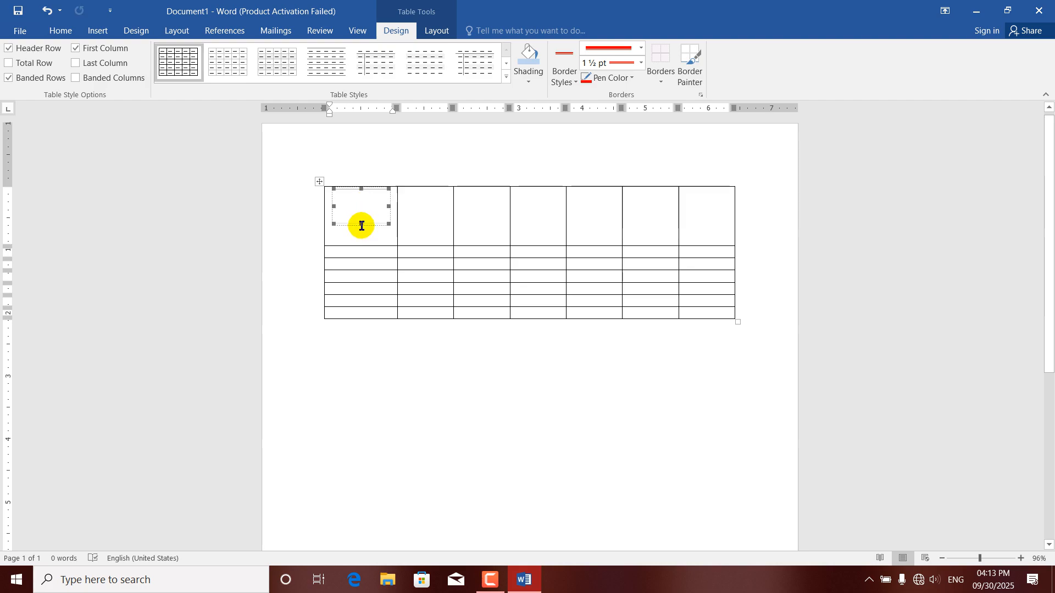
pyautogui.moveTo(361, 189); pyautogui.dragTo(358, 193)
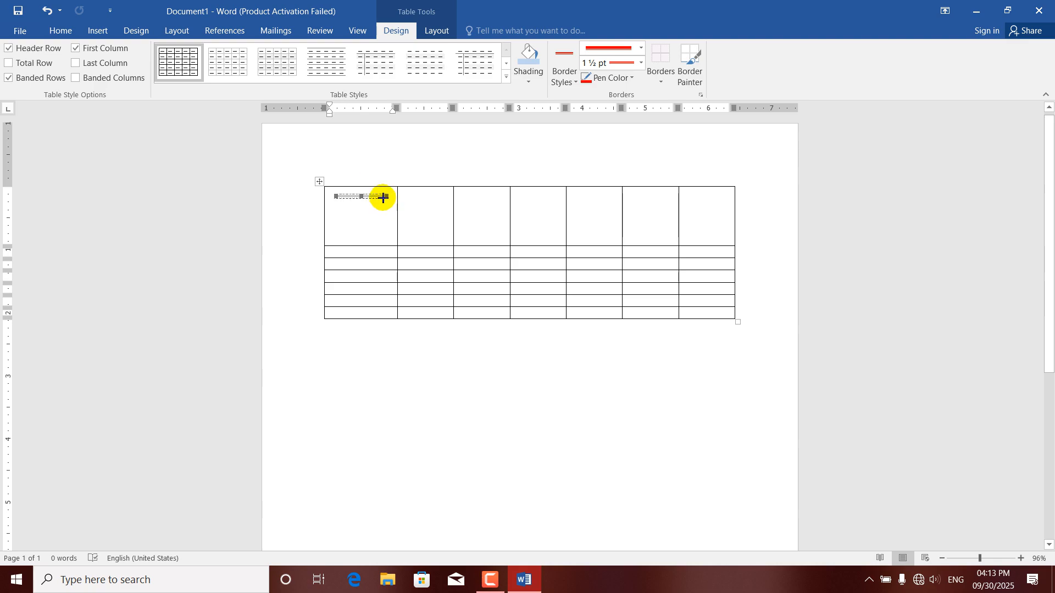
pyautogui.moveTo(385, 197); pyautogui.dragTo(377, 201)
pyautogui.click(377, 223)
pyautogui.click(368, 195)
pyautogui.click(364, 203)
pyautogui.click(361, 196)
pyautogui.moveTo(361, 200); pyautogui.dragTo(365, 230)
pyautogui.click(361, 207)
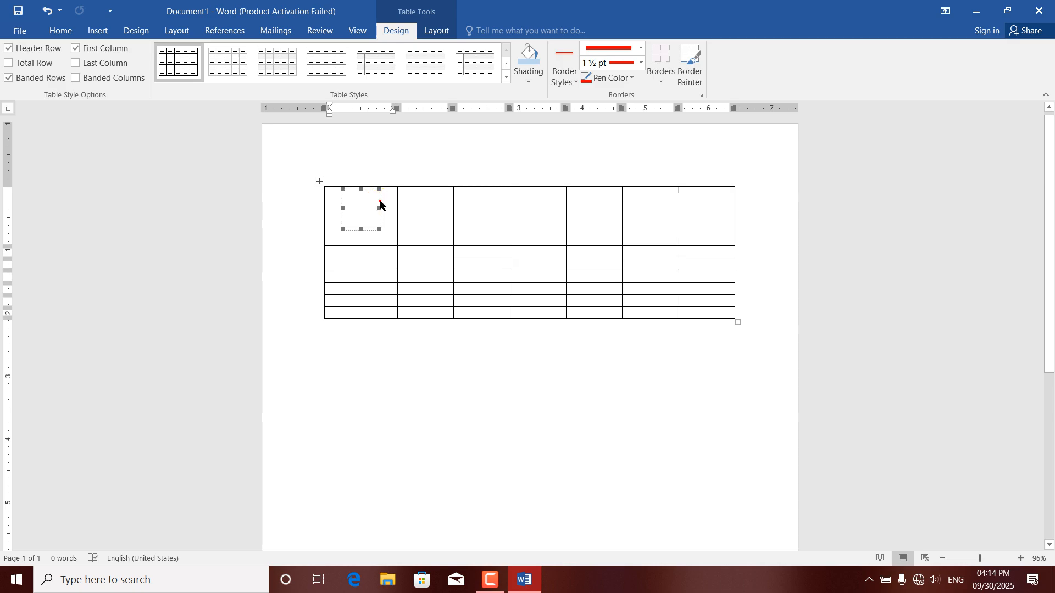
pyautogui.press('Delete')
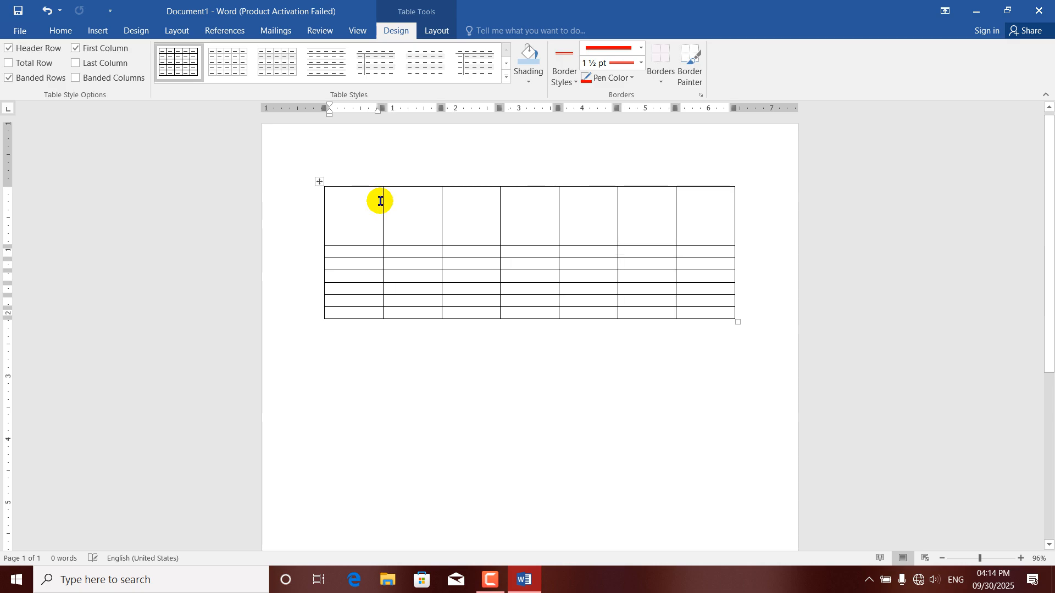
# Step: Draw red 1½ pt lines down between the fifth and sixth columns and across and through their first-row cells using Draw Table
pyautogui.click(662, 82)
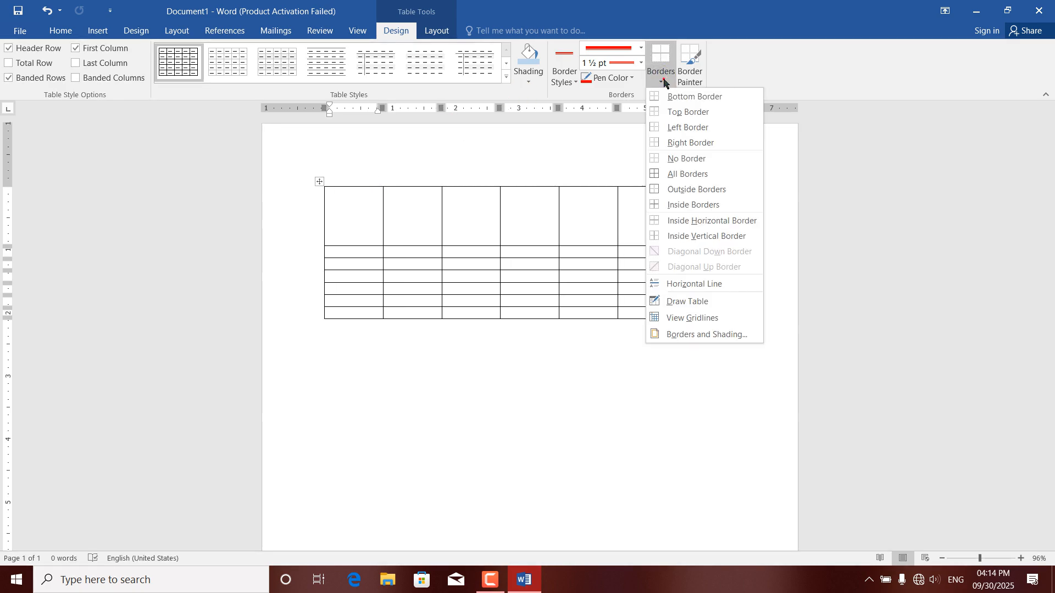
pyautogui.click(683, 303)
pyautogui.moveTo(617, 190); pyautogui.dragTo(617, 306)
pyautogui.moveTo(584, 186)
pyautogui.mouseDown()
pyautogui.moveTo(587, 245)
pyautogui.moveTo(617, 221)
pyautogui.mouseUp()
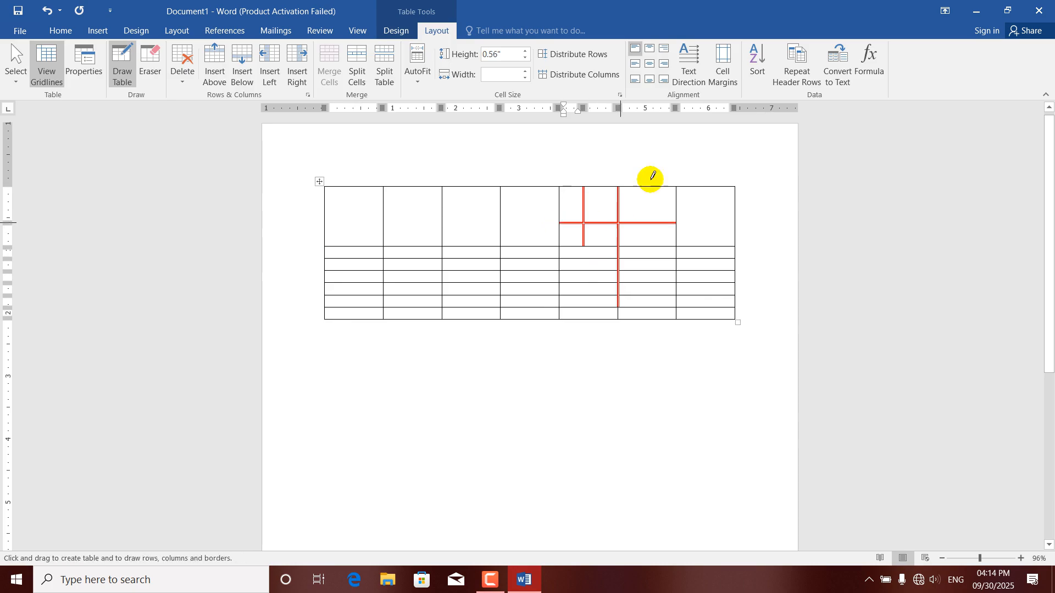
pyautogui.click(96, 31)
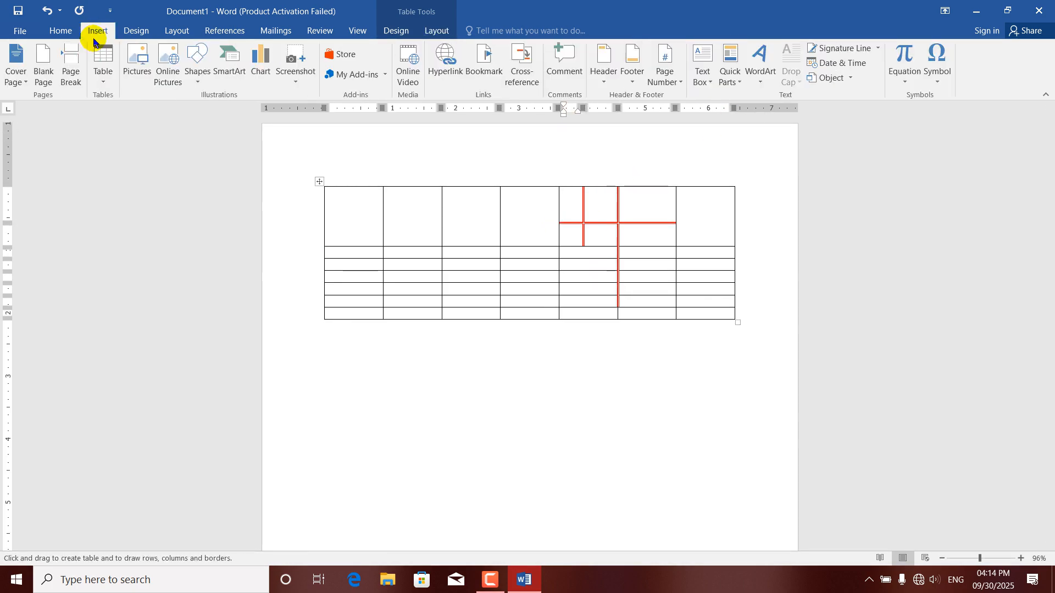
pyautogui.click(103, 82)
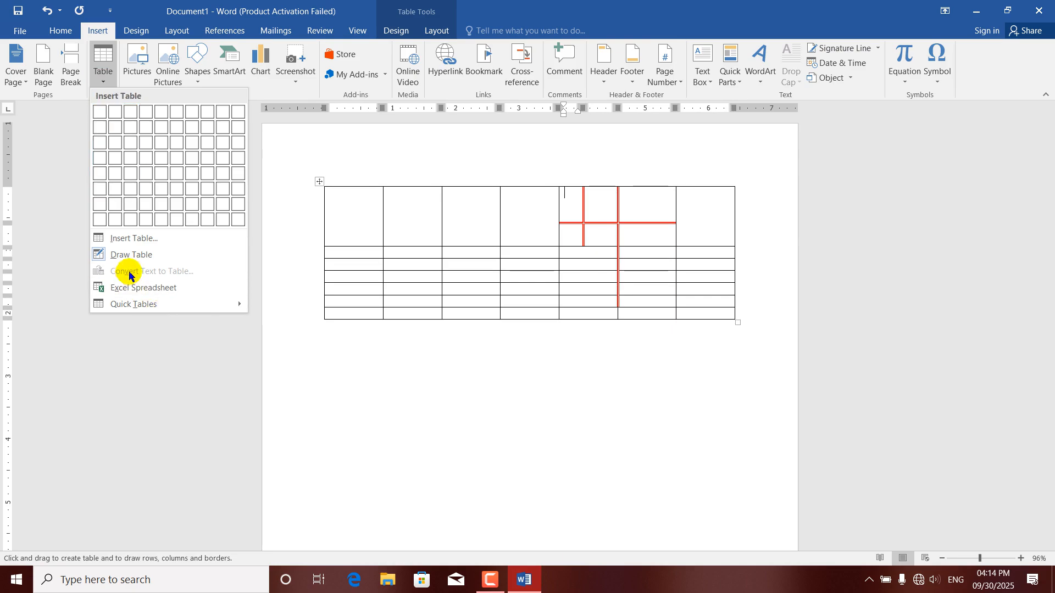
# Step: Toggle the View Gridlines option for the table
pyautogui.click(394, 31)
pyautogui.click(396, 31)
pyautogui.click(660, 82)
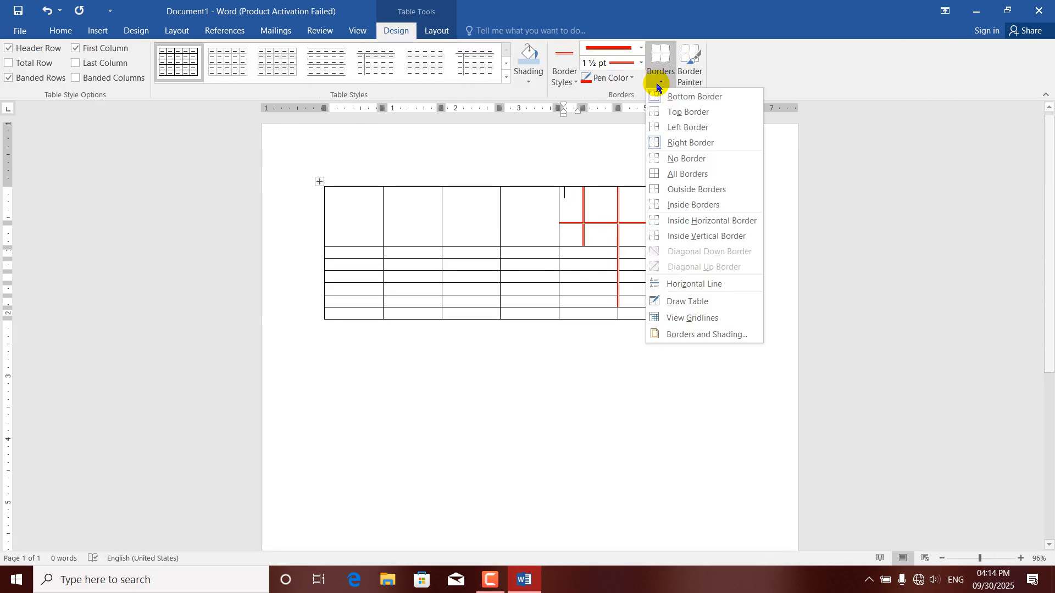
pyautogui.click(663, 318)
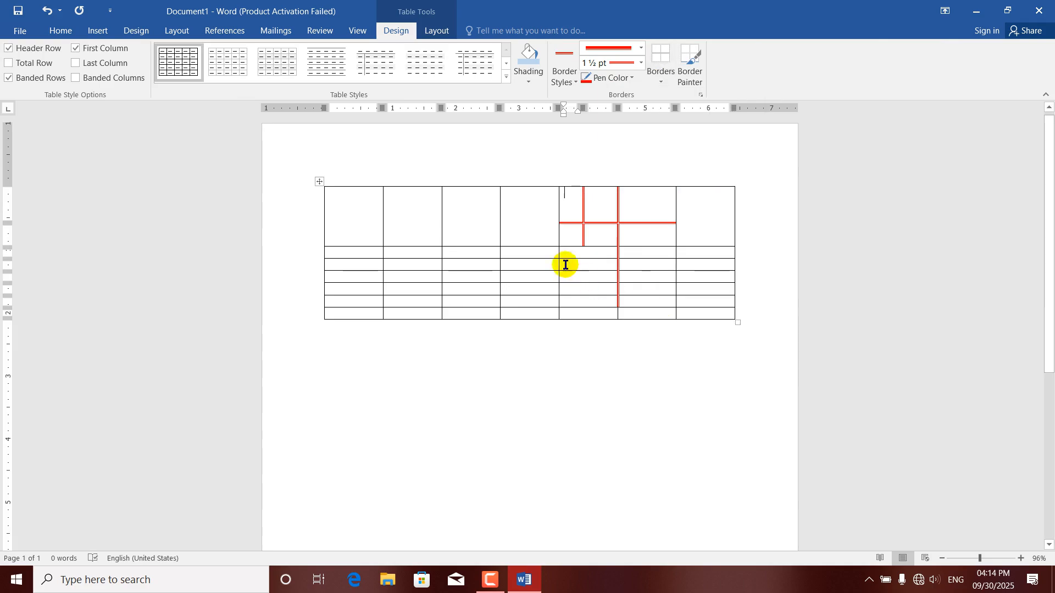
pyautogui.click(559, 243)
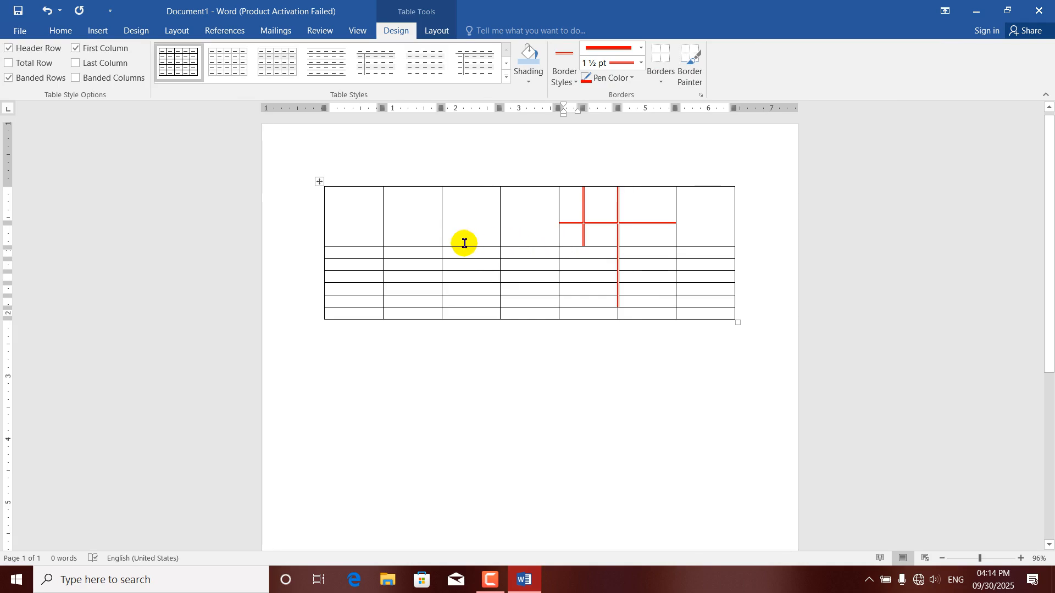
# Step: Erase the top and left outer borders around the first two first-row cells and the divider between them
pyautogui.click(439, 32)
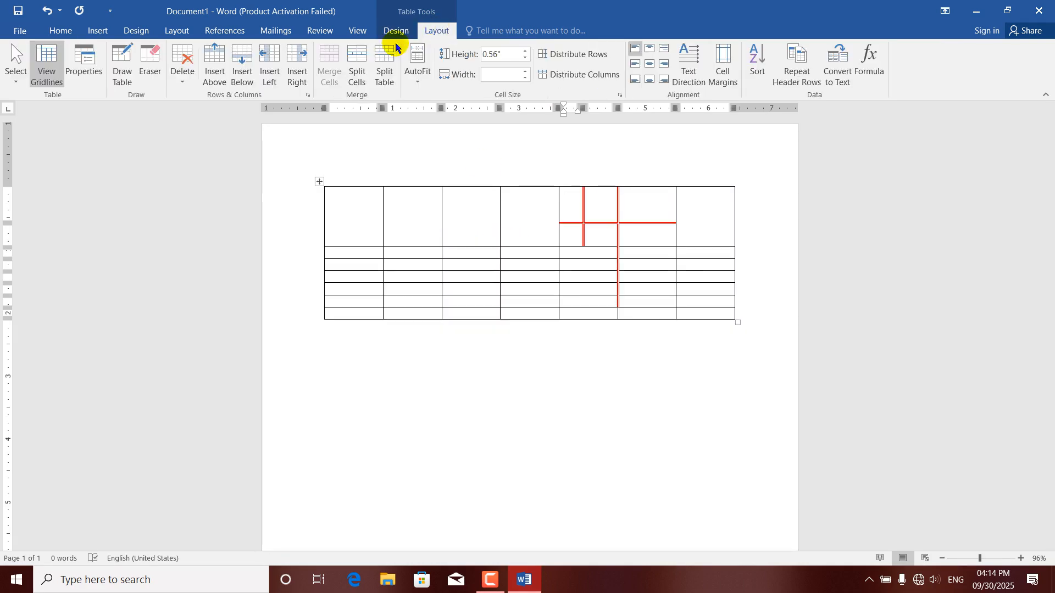
pyautogui.click(149, 70)
pyautogui.click(354, 186)
pyautogui.click(332, 195)
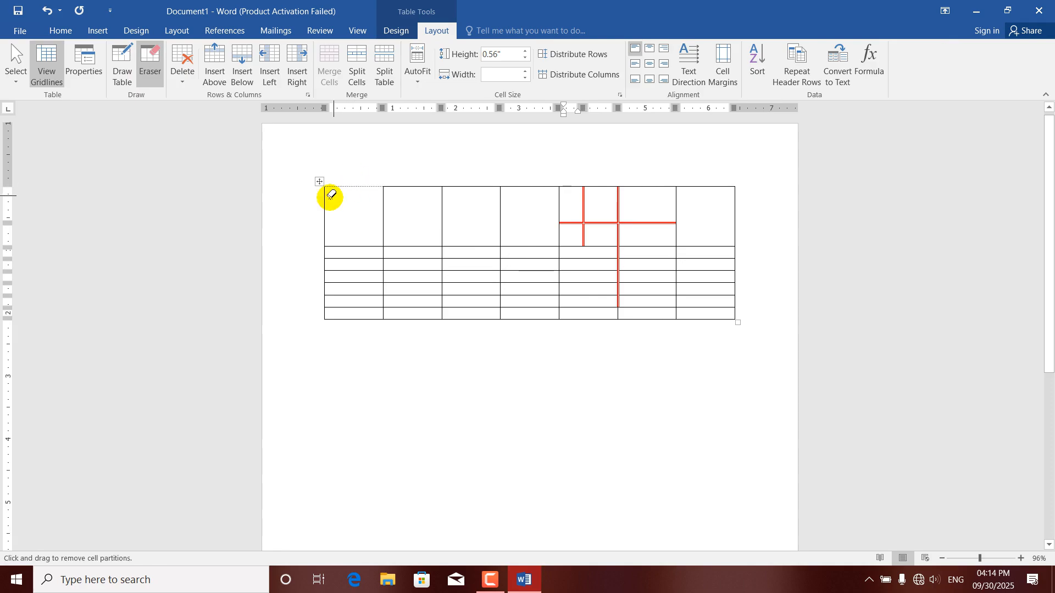
pyautogui.moveTo(326, 200)
pyautogui.mouseDown()
pyautogui.moveTo(382, 215)
pyautogui.moveTo(396, 182)
pyautogui.moveTo(387, 230)
pyautogui.mouseUp()
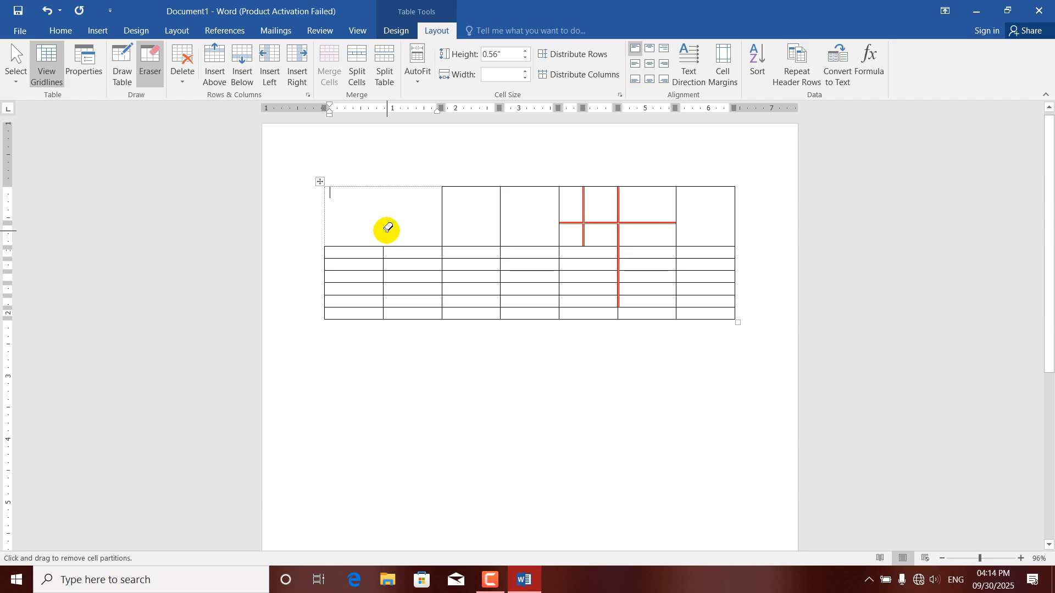
# Step: Turn off View Gridlines to hide the dotted lines where the borders were erased
pyautogui.click(402, 30)
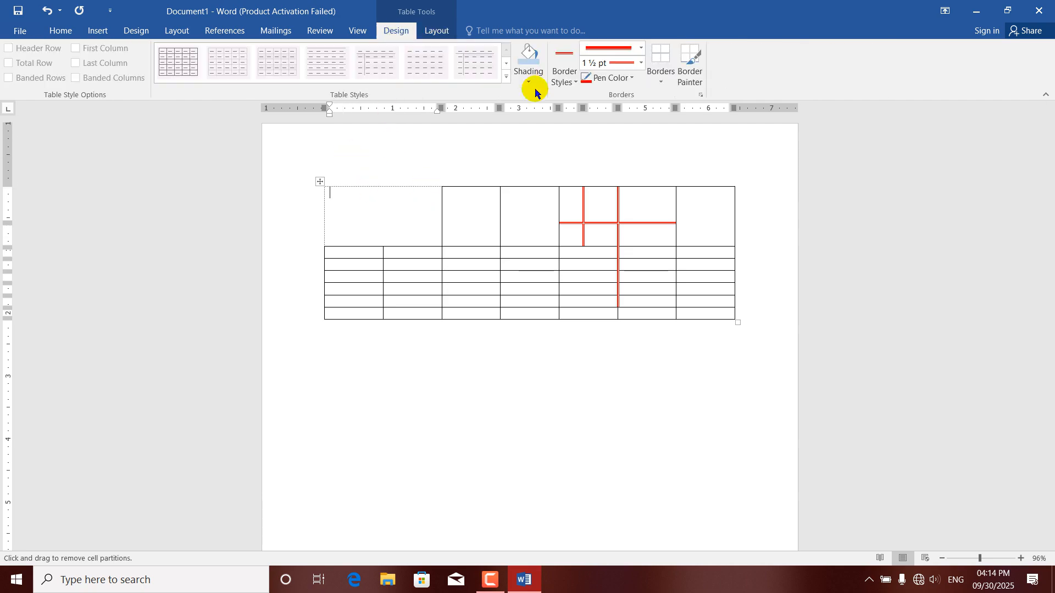
pyautogui.click(664, 83)
pyautogui.click(669, 316)
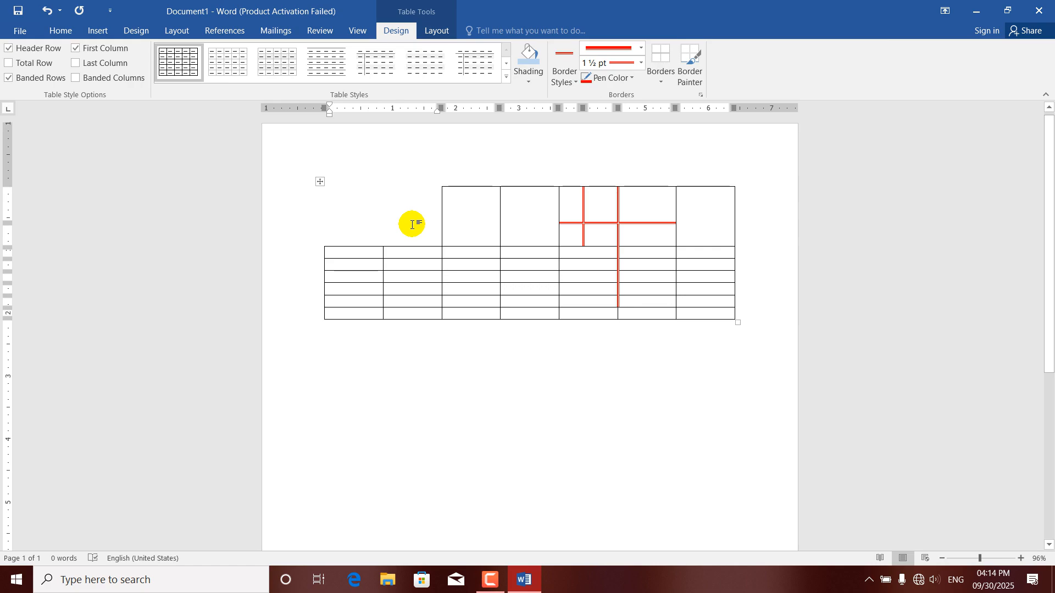
# Step: Turn View Gridlines back on for the table
pyautogui.click(668, 85)
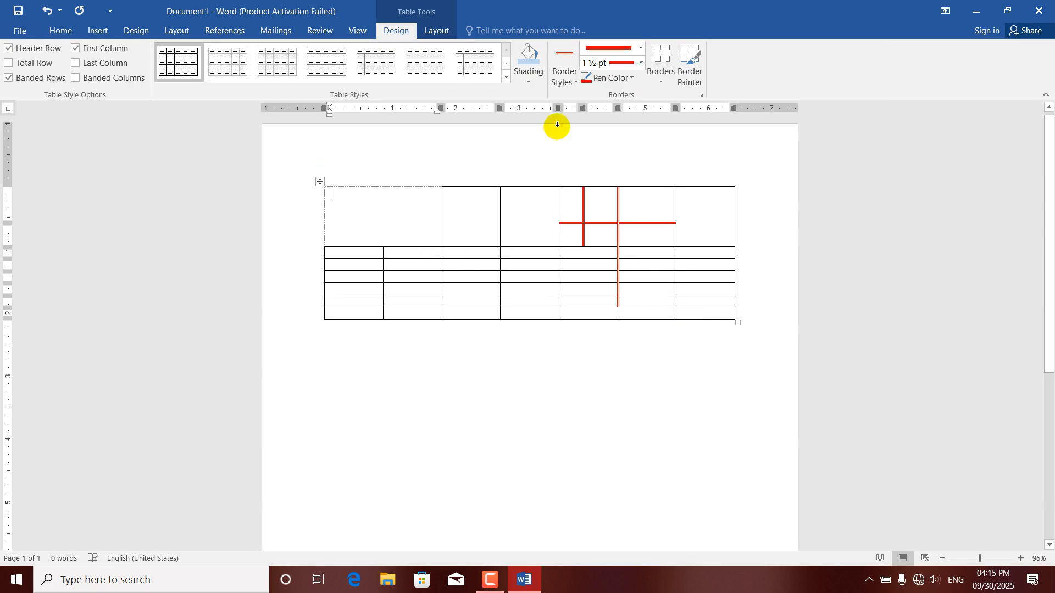
# Step: Set the table's border line in Borders and Shading to the double-line style, orange, ½ pt wide, and apply it
pyautogui.click(660, 83)
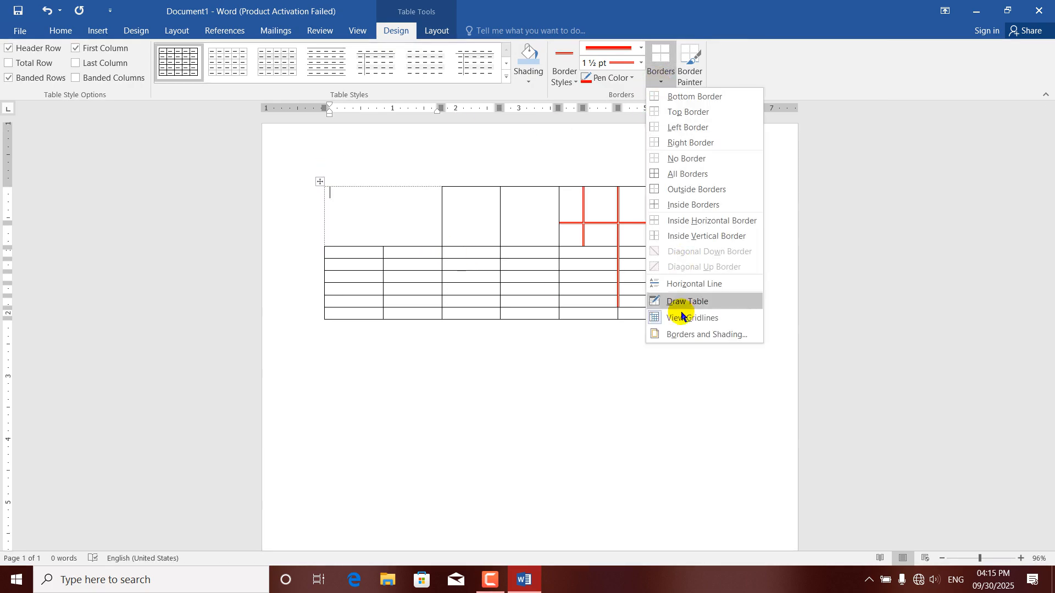
pyautogui.click(686, 335)
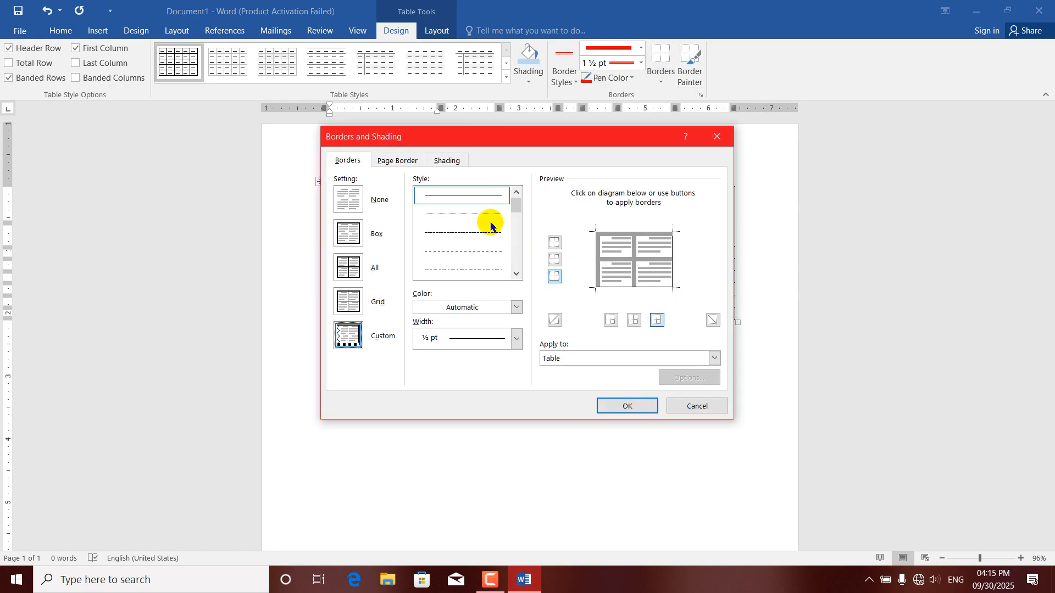
pyautogui.moveTo(400, 132); pyautogui.dragTo(435, 146)
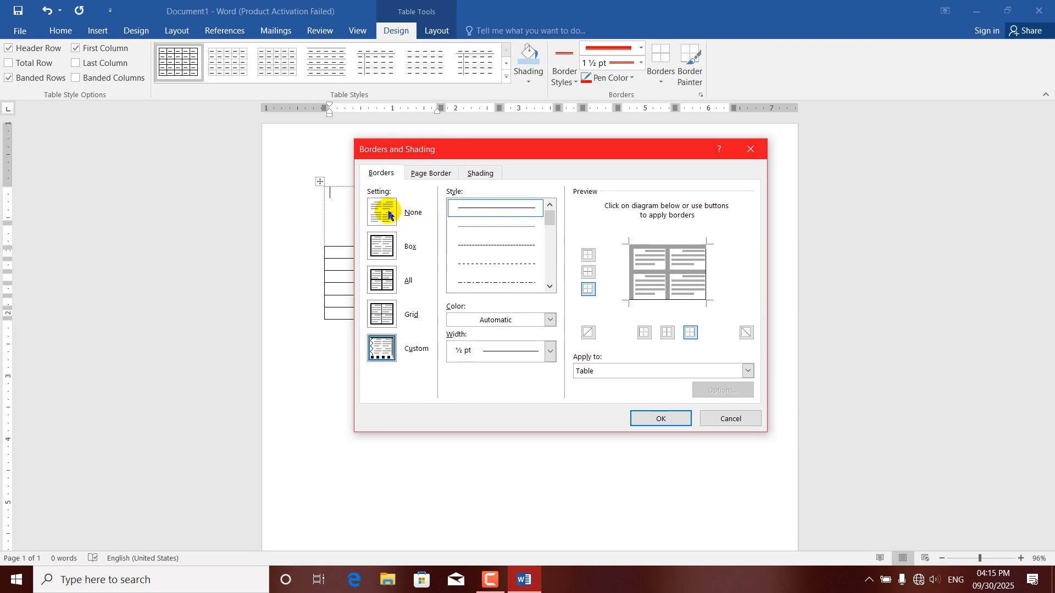
pyautogui.moveTo(549, 214); pyautogui.dragTo(552, 236)
pyautogui.click(484, 241)
pyautogui.click(488, 263)
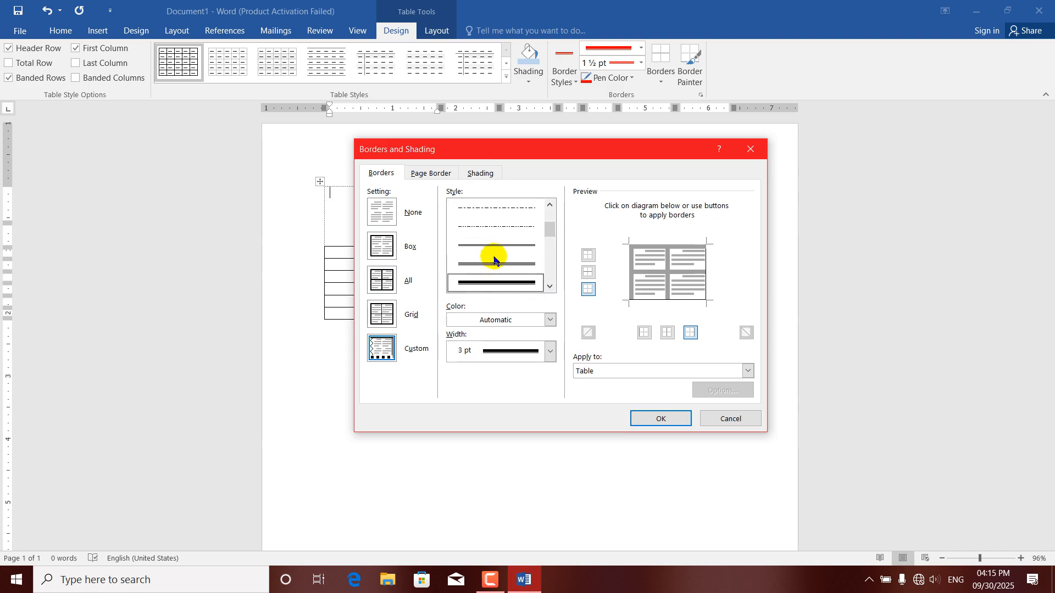
pyautogui.click(533, 320)
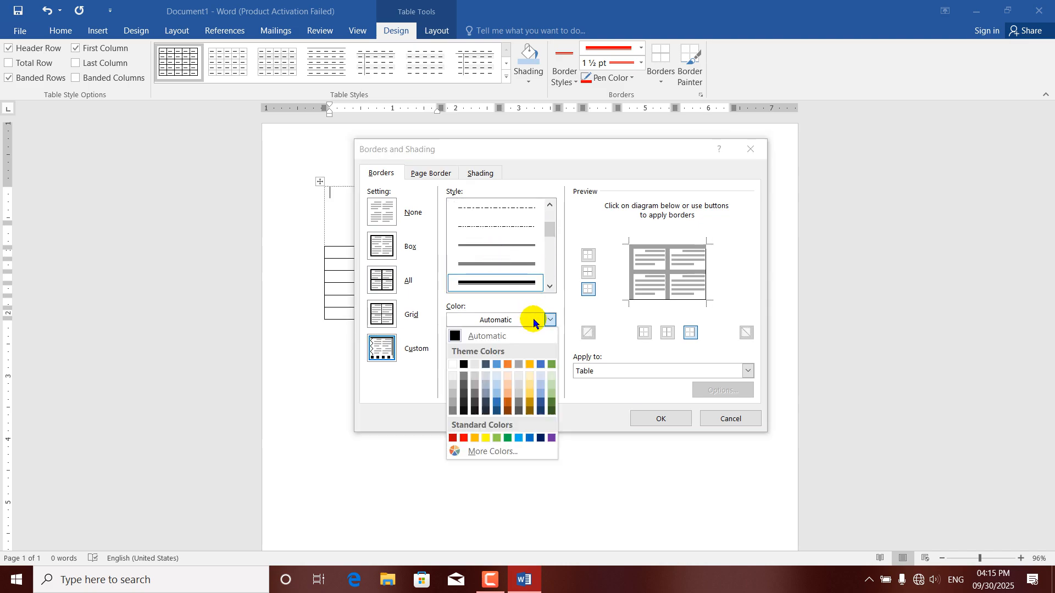
pyautogui.click(474, 438)
pyautogui.click(548, 351)
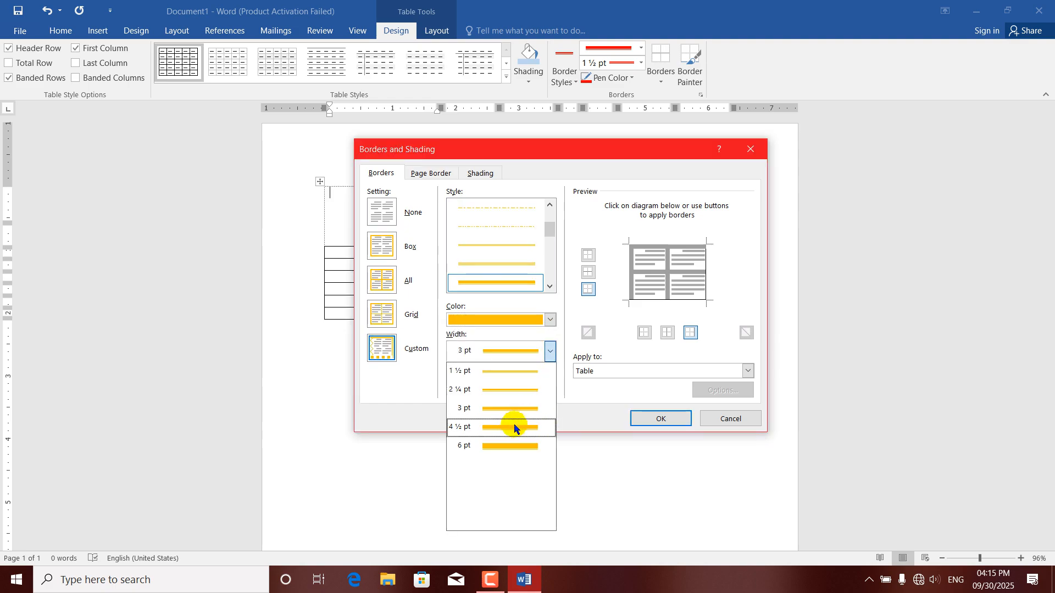
pyautogui.click(536, 253)
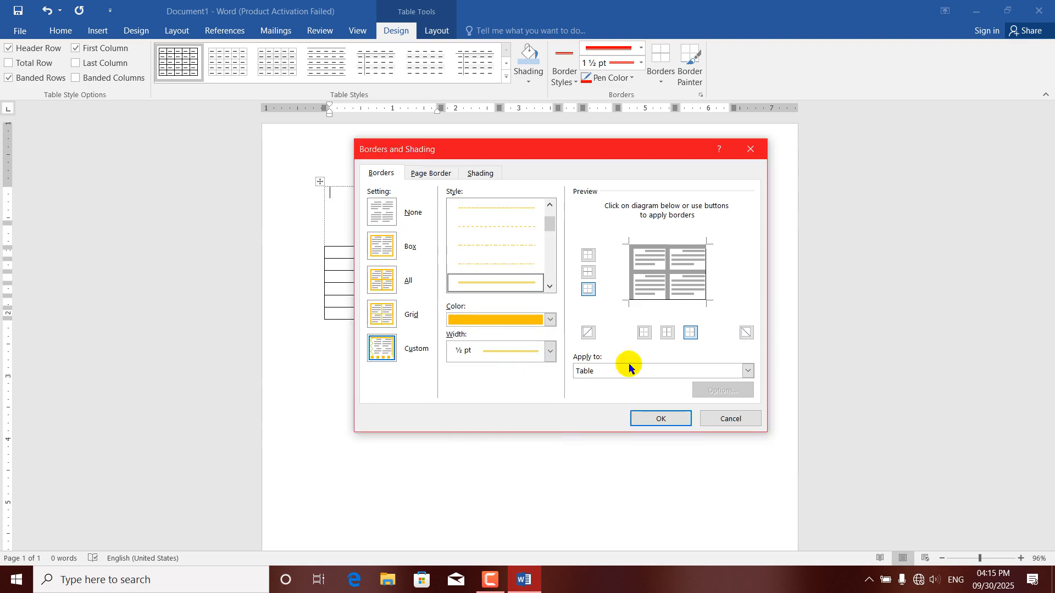
pyautogui.click(661, 414)
# Step: Paint the divider between the sixth and seventh columns with the orange ½ pt line using Border Painter, from the first row to above the last
pyautogui.click(596, 287)
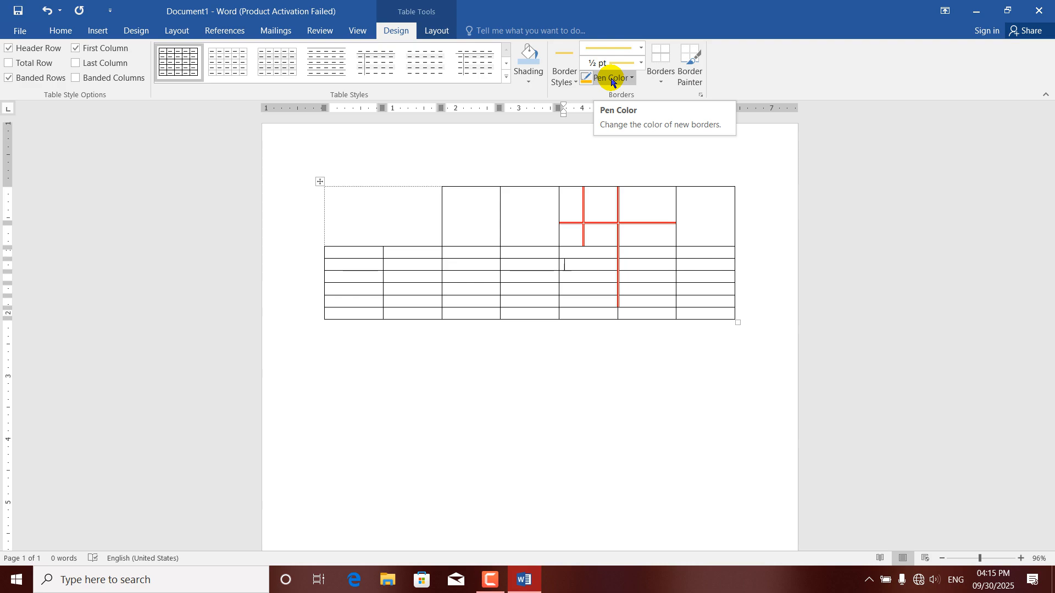
pyautogui.click(690, 66)
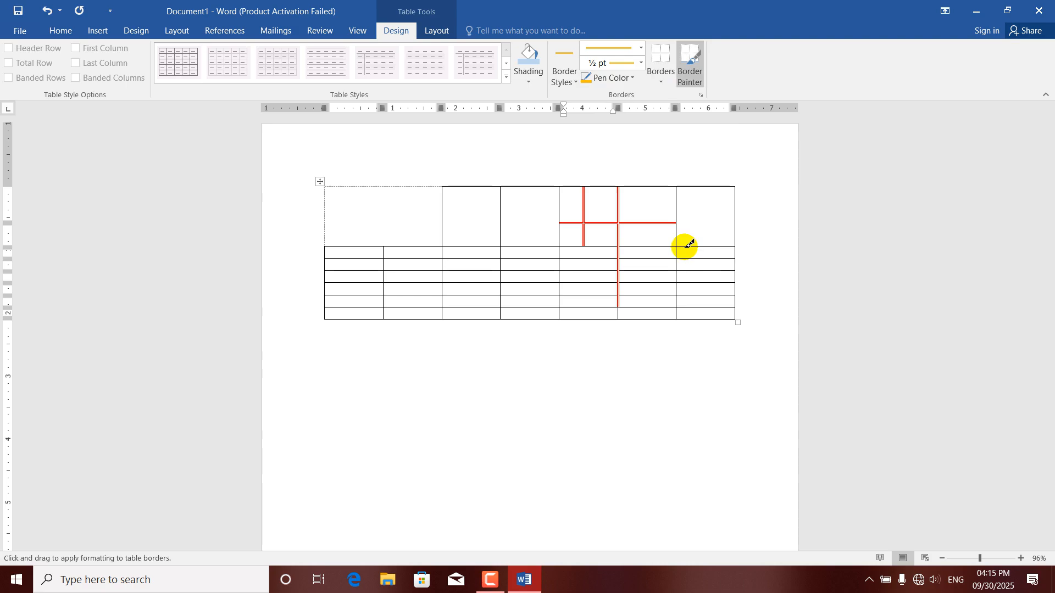
pyautogui.moveTo(679, 206); pyautogui.dragTo(686, 296)
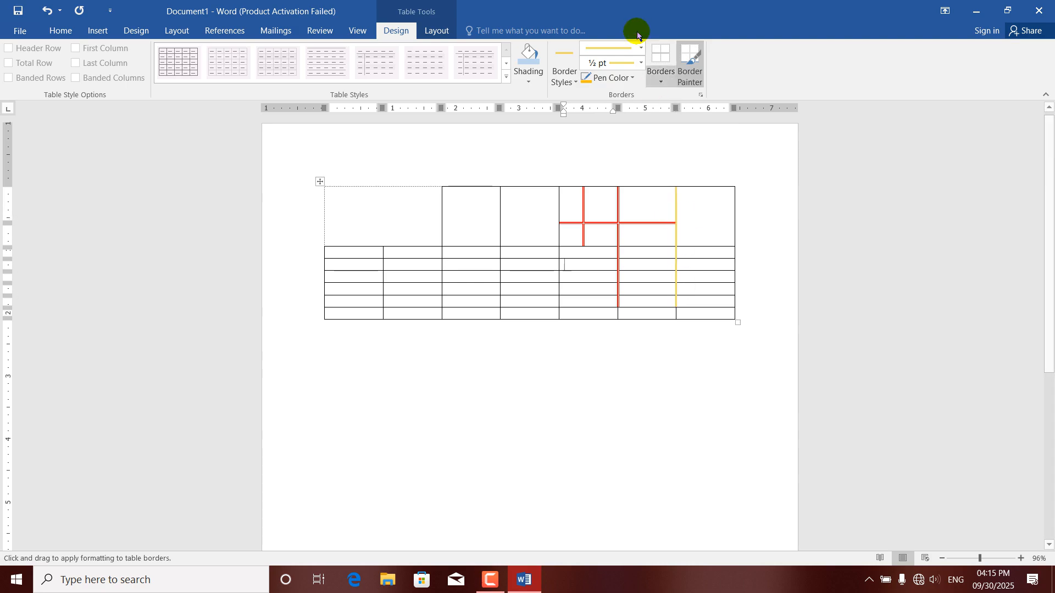
pyautogui.click(689, 71)
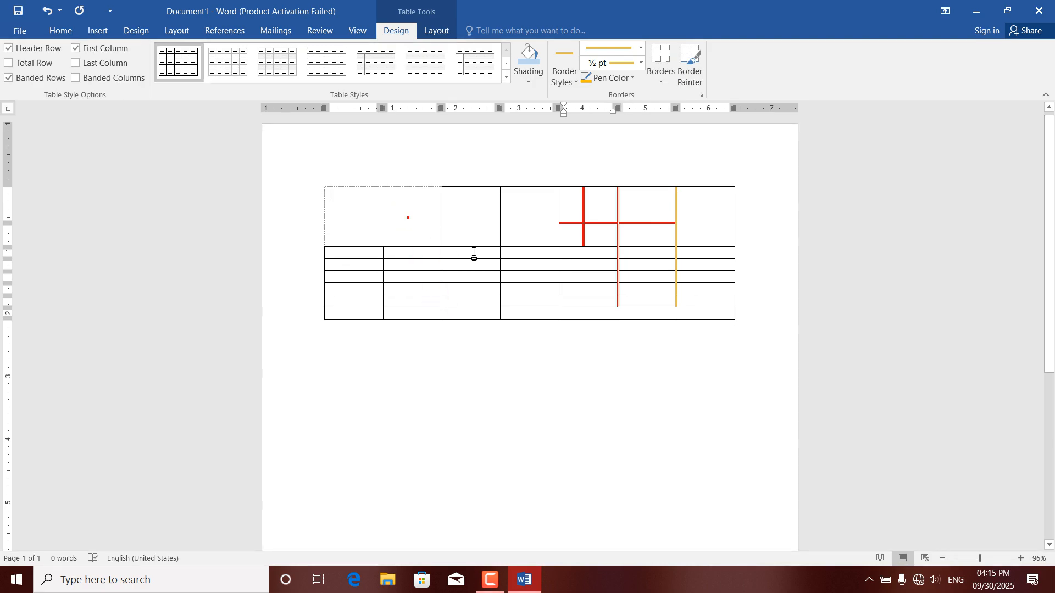
# Step: Paint the top and left borders of the merged first-row cell with the orange ½ pt line using Border Painter
pyautogui.moveTo(408, 217); pyautogui.dragTo(480, 258)
pyautogui.click(690, 71)
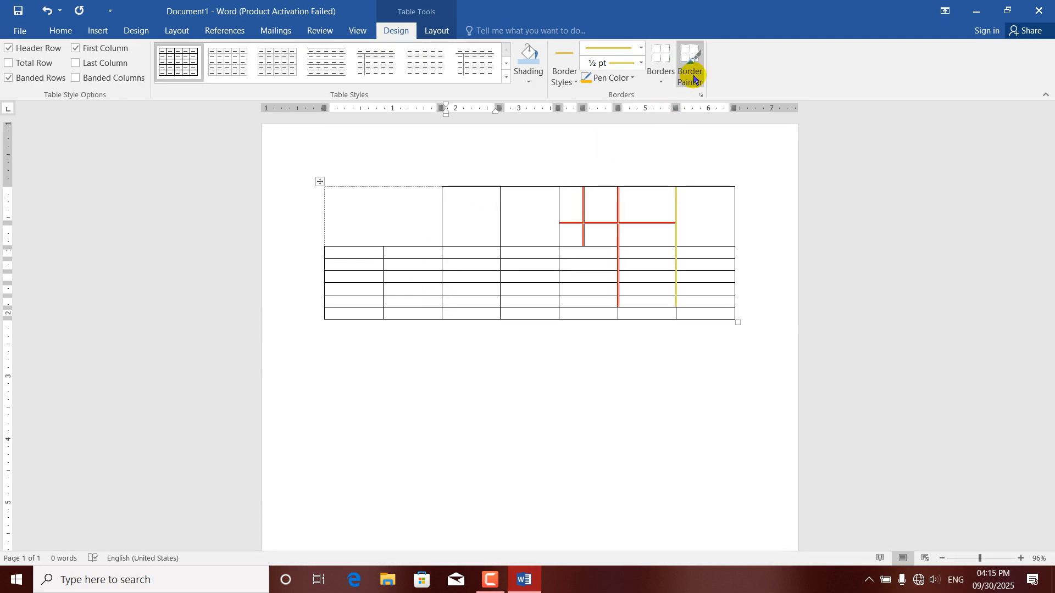
pyautogui.moveTo(438, 187)
pyautogui.mouseDown()
pyautogui.moveTo(330, 189)
pyautogui.moveTo(329, 245)
pyautogui.mouseUp()
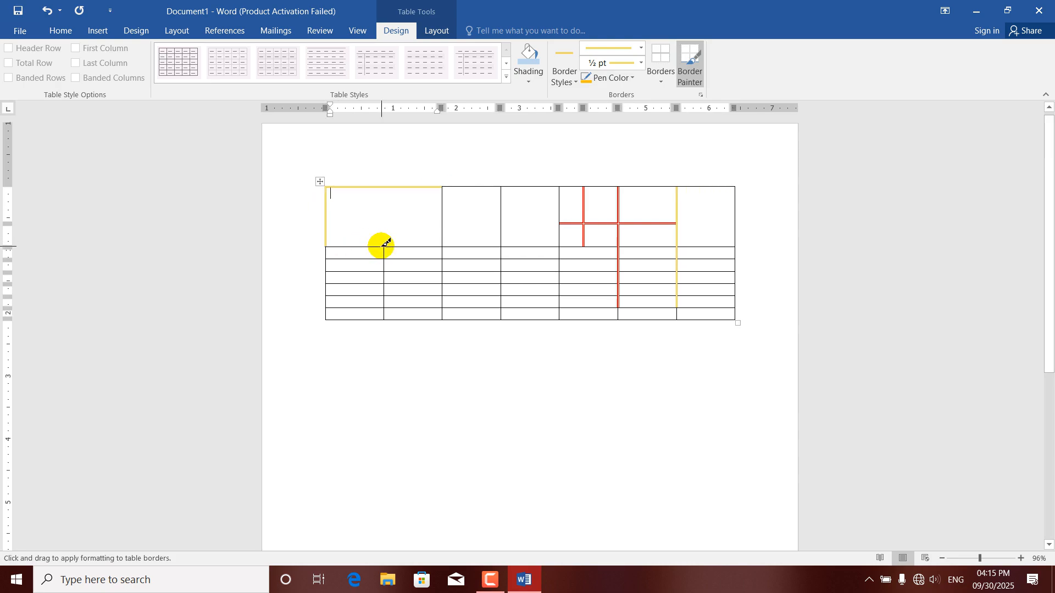
pyautogui.moveTo(386, 247); pyautogui.dragTo(738, 250)
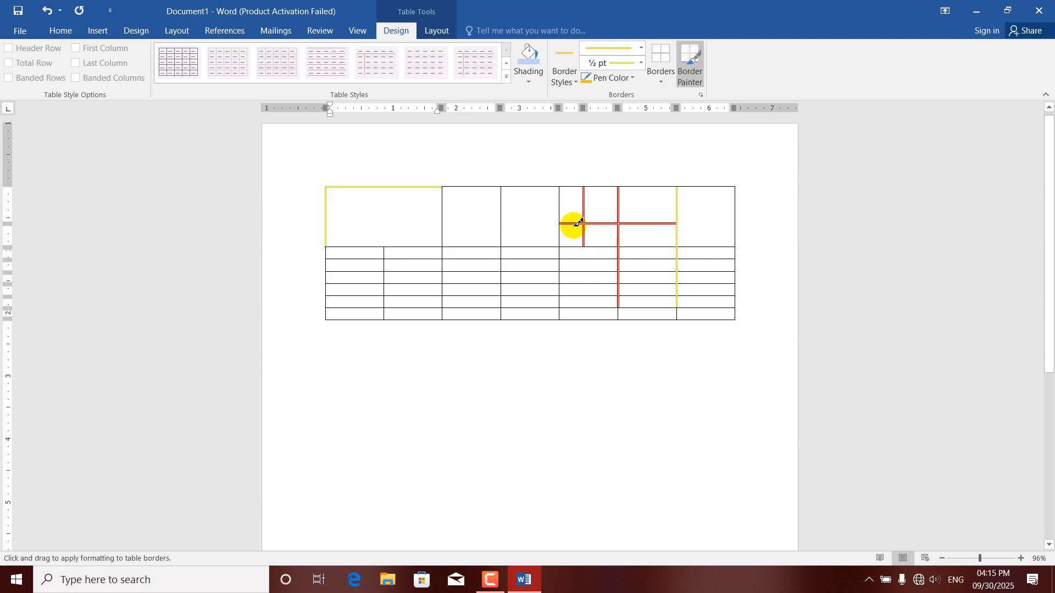